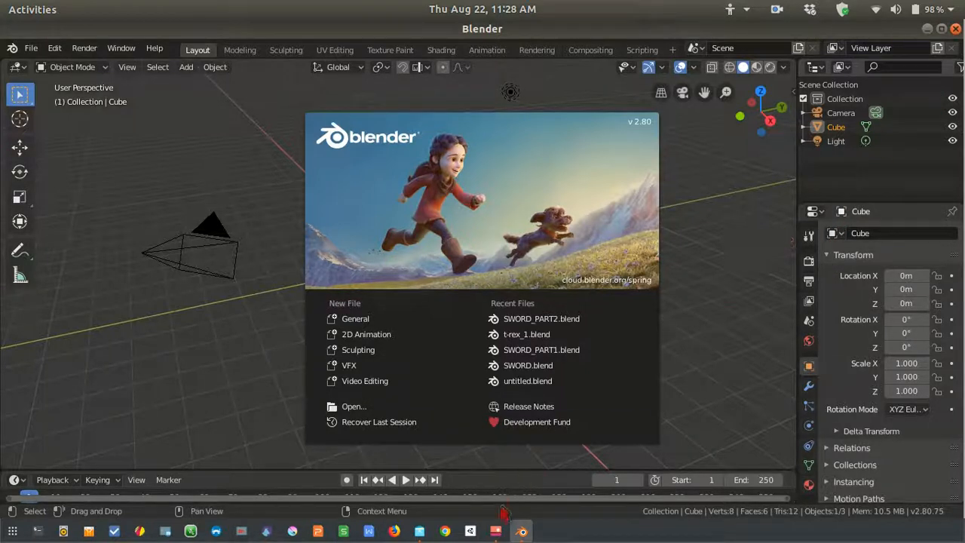
Examine the reference image with the helicopter, church, dog and dragonfly box models, and dismiss Blender's splash screen.
{"action": "left_click", "coordinate": [495, 530]}
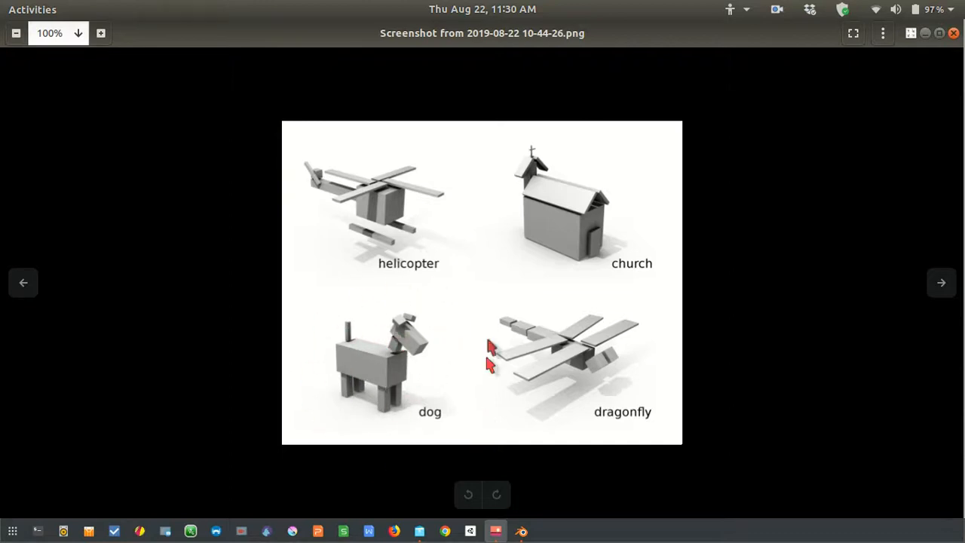
{"action": "left_click", "coordinate": [925, 35]}
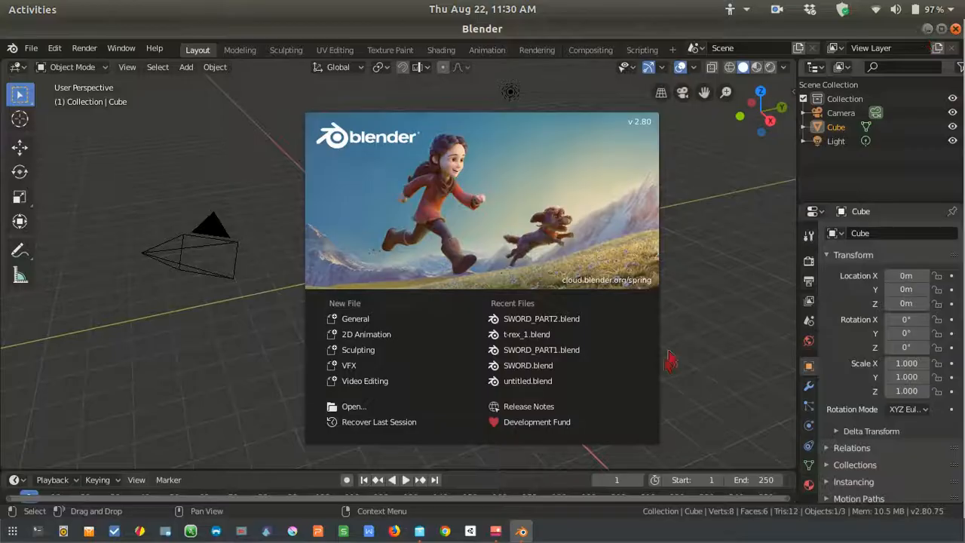
{"action": "left_click", "coordinate": [671, 343]}
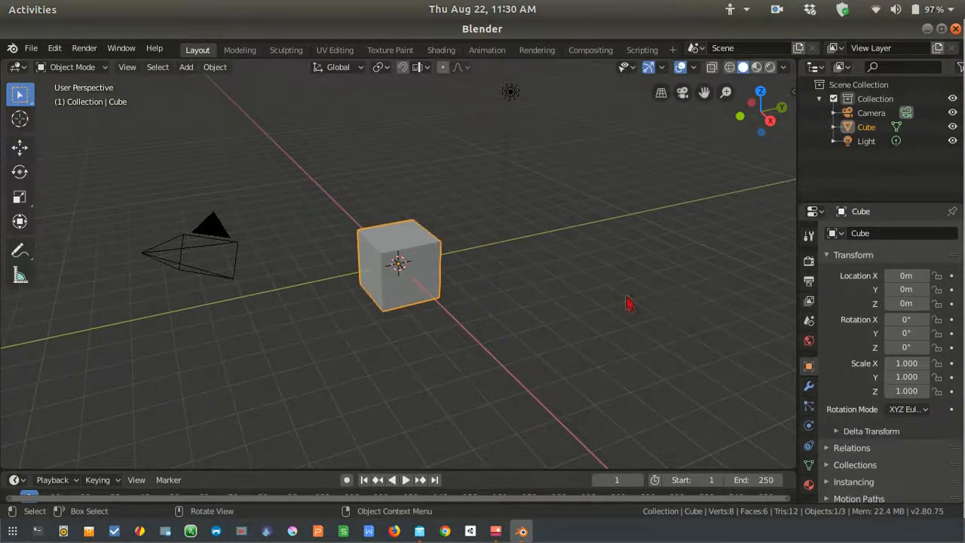
{"action": "left_click", "coordinate": [497, 532]}
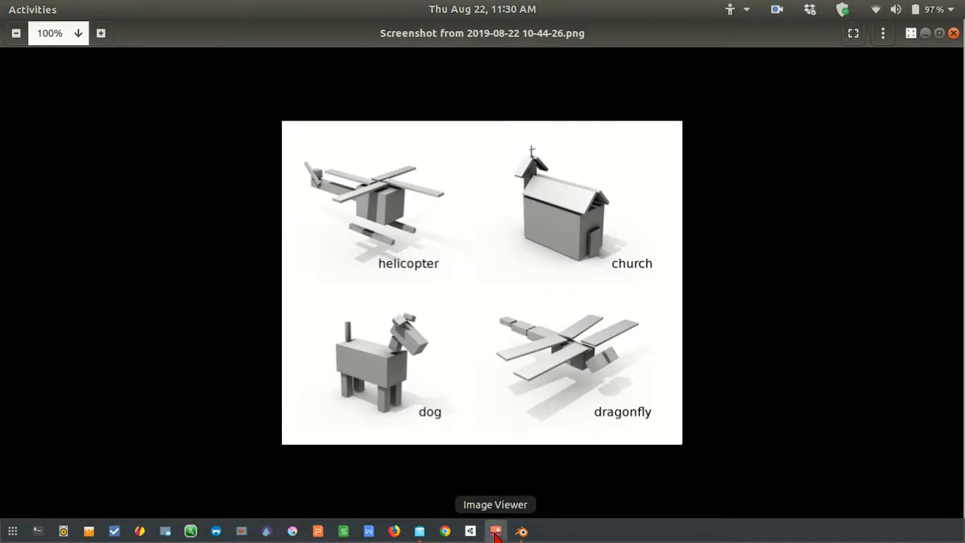
{"action": "left_click", "coordinate": [495, 533]}
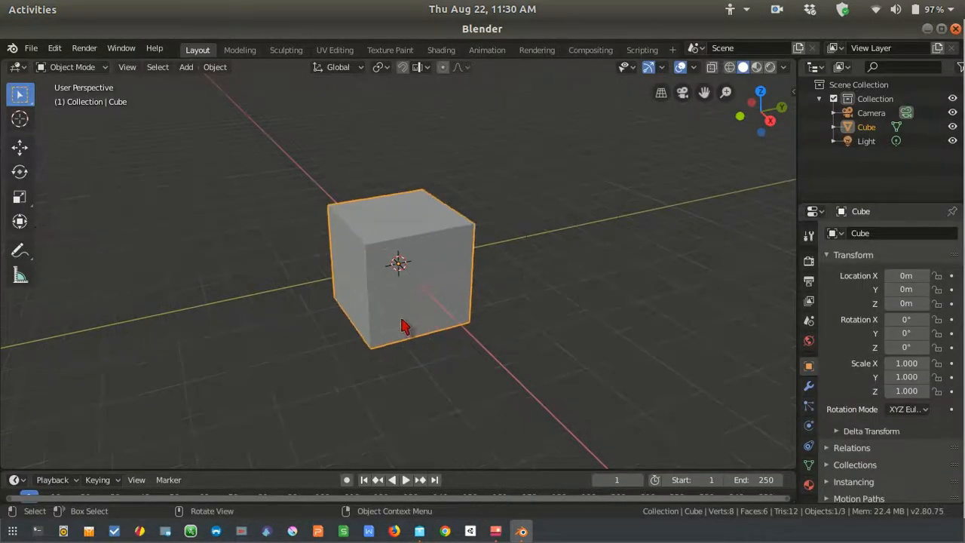
Rename the default cube in the scene collection to Dog_Body.
{"action": "scroll", "coordinate": [399, 256], "scroll_direction": "down", "scroll_amount": 4}
{"action": "scroll", "coordinate": [399, 271], "scroll_direction": "up", "scroll_amount": 5}
{"action": "mouse_move", "coordinate": [399, 269]}
{"action": "middle_mouse_down"}
{"action": "mouse_move", "coordinate": [450, 280]}
{"action": "mouse_move", "coordinate": [392, 282]}
{"action": "mouse_move", "coordinate": [448, 273]}
{"action": "mouse_move", "coordinate": [415, 279]}
{"action": "middle_mouse_up"}
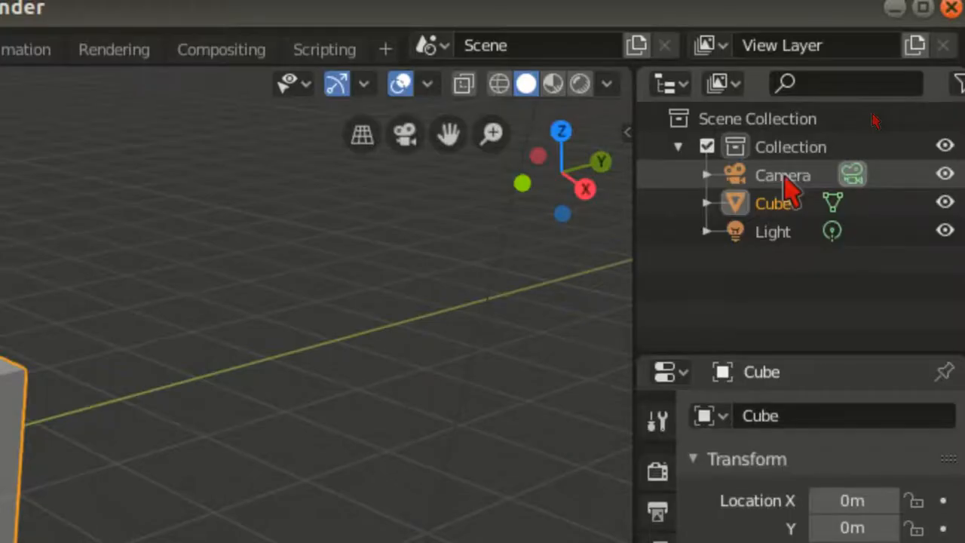
{"action": "double_click", "coordinate": [781, 203]}
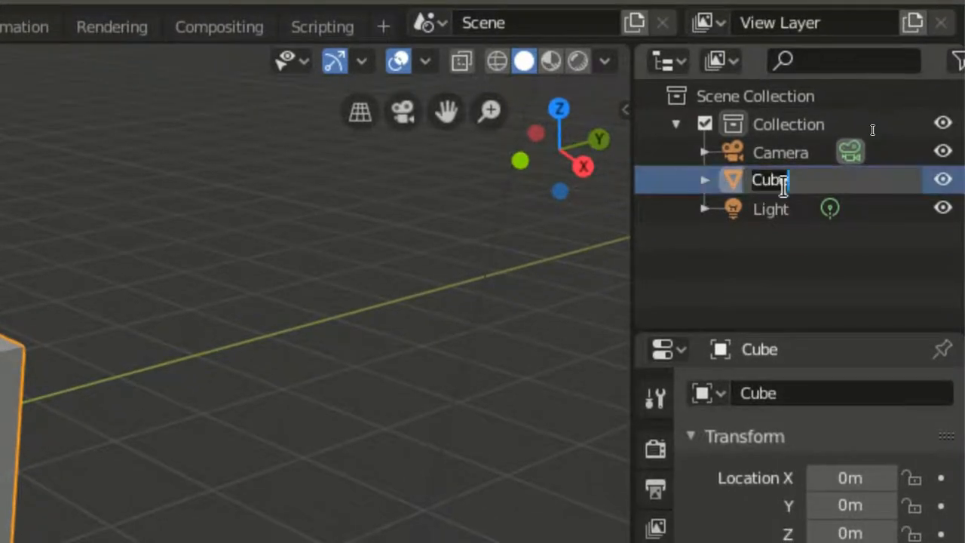
{"action": "type", "text": "Dog"}
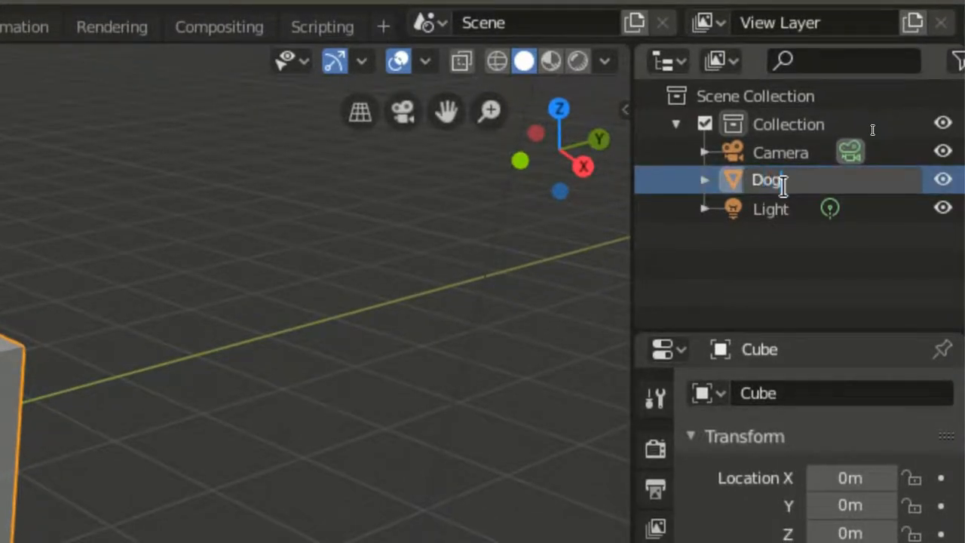
{"action": "type", "text": "Body"}
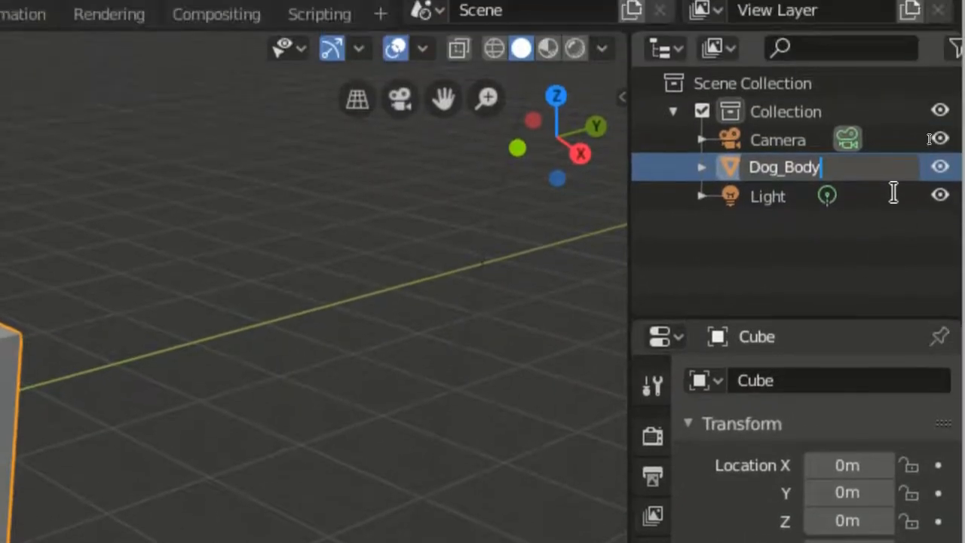
{"action": "key", "text": "Return"}
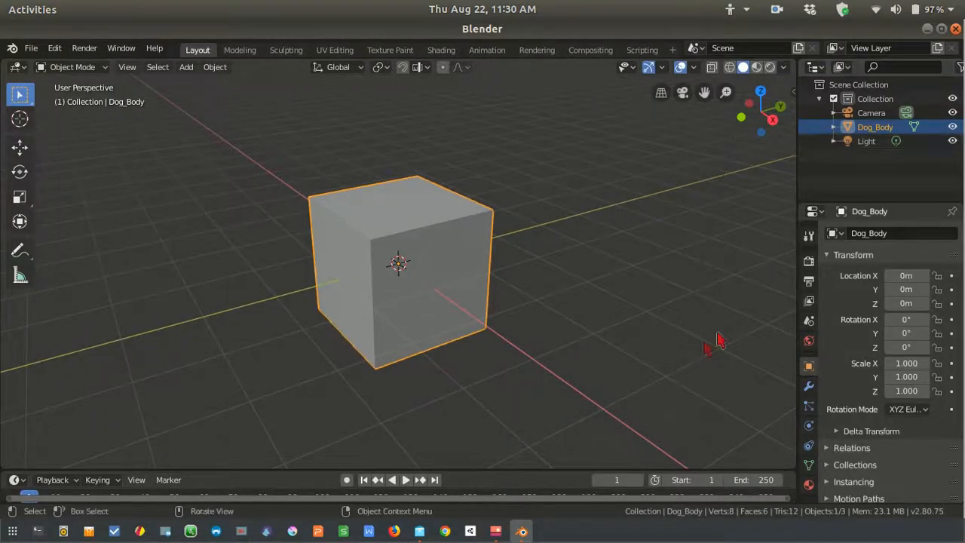
{"action": "mouse_move", "coordinate": [478, 330]}
{"action": "middle_mouse_down"}
{"action": "mouse_move", "coordinate": [508, 332]}
{"action": "mouse_move", "coordinate": [468, 326]}
{"action": "middle_mouse_up"}
{"action": "scroll", "coordinate": [469, 322], "scroll_direction": "down", "scroll_amount": 5}
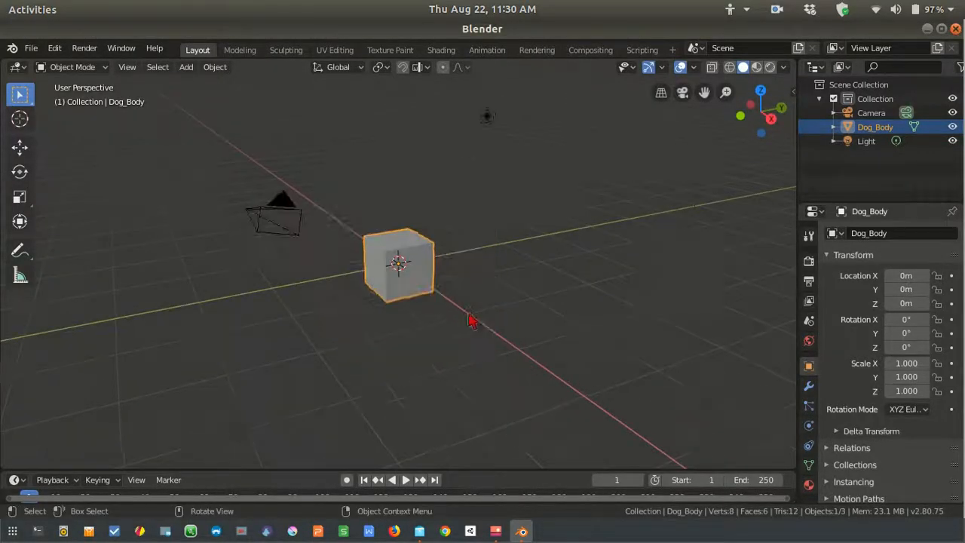
{"action": "scroll", "coordinate": [469, 323], "scroll_direction": "up", "scroll_amount": 3}
{"action": "scroll", "coordinate": [469, 322], "scroll_direction": "down", "scroll_amount": 2}
{"action": "scroll", "coordinate": [469, 323], "scroll_direction": "down", "scroll_amount": 4}
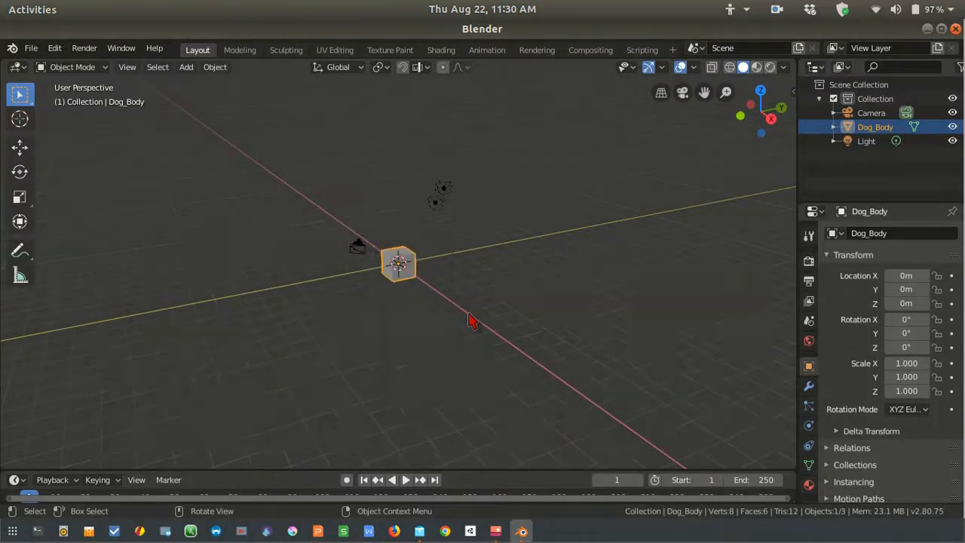
{"action": "scroll", "coordinate": [470, 321], "scroll_direction": "up", "scroll_amount": 1}
{"action": "left_click", "coordinate": [324, 236]}
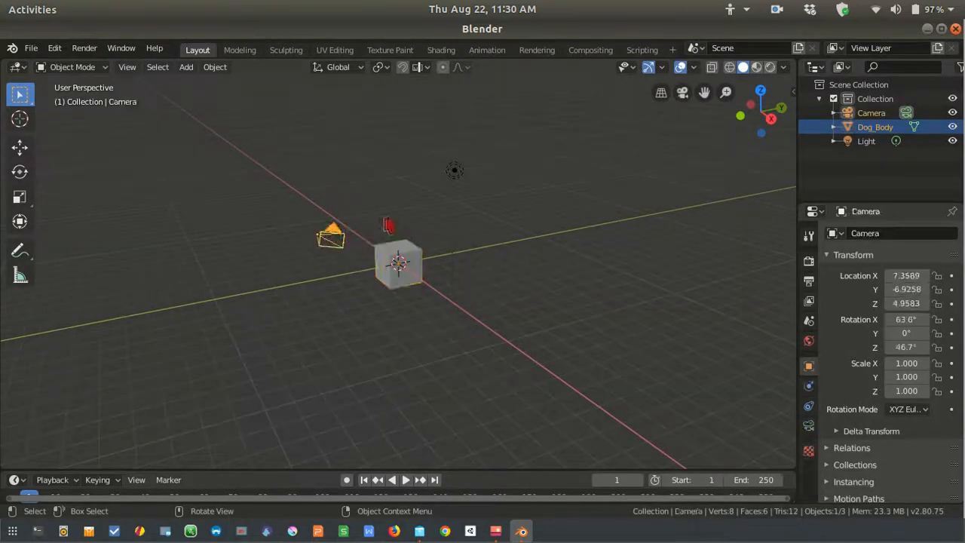
{"action": "left_click", "coordinate": [455, 173], "text": "shift"}
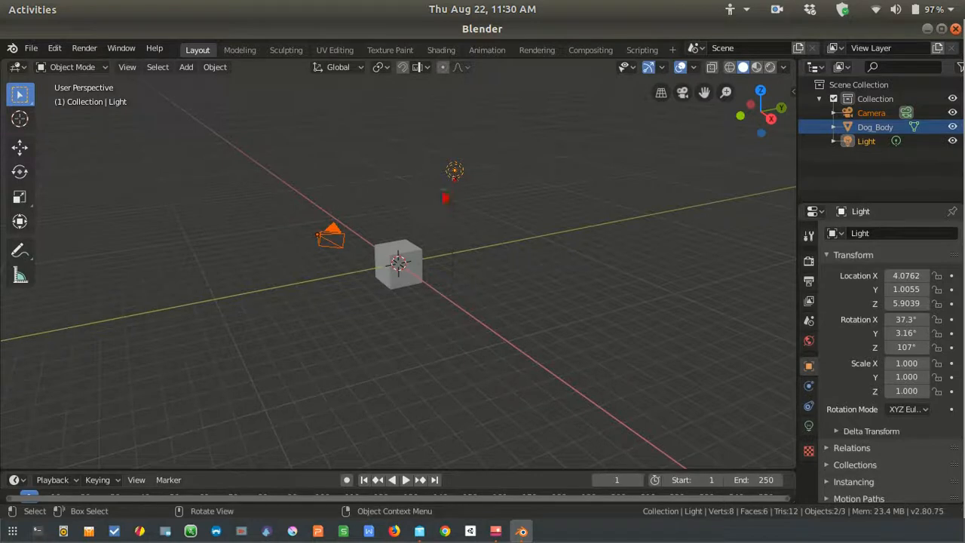
{"action": "scroll", "coordinate": [340, 185], "scroll_direction": "up", "scroll_amount": 3}
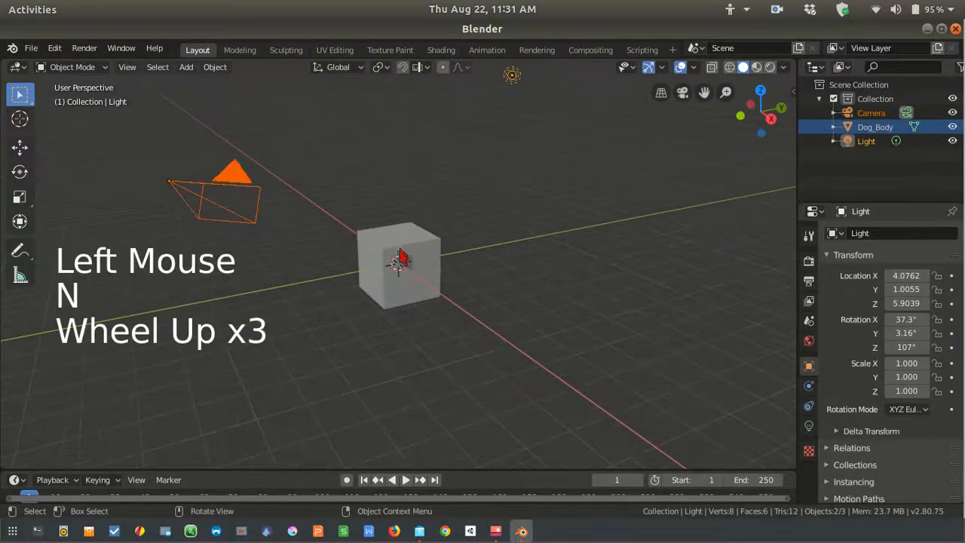
{"action": "scroll", "coordinate": [241, 178], "scroll_direction": "up", "scroll_amount": 3}
{"action": "scroll", "coordinate": [241, 177], "scroll_direction": "down", "scroll_amount": 3}
Select the camera and the light together and delete both from the scene.
{"action": "left_click", "coordinate": [236, 172]}
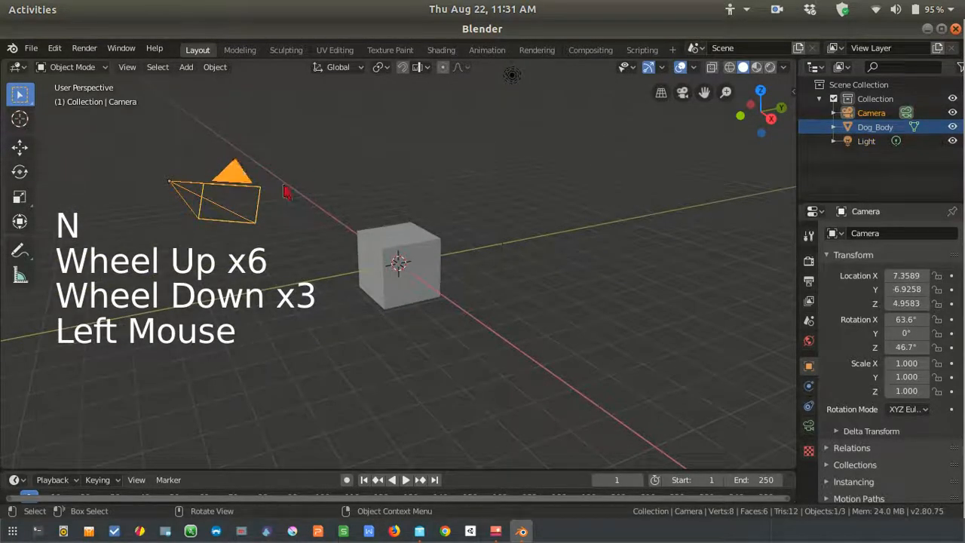
{"action": "middle_click_drag", "start_coordinate": [249, 175], "coordinate": [315, 190], "text": "shift"}
{"action": "scroll", "coordinate": [315, 192], "scroll_direction": "down", "scroll_amount": 2}
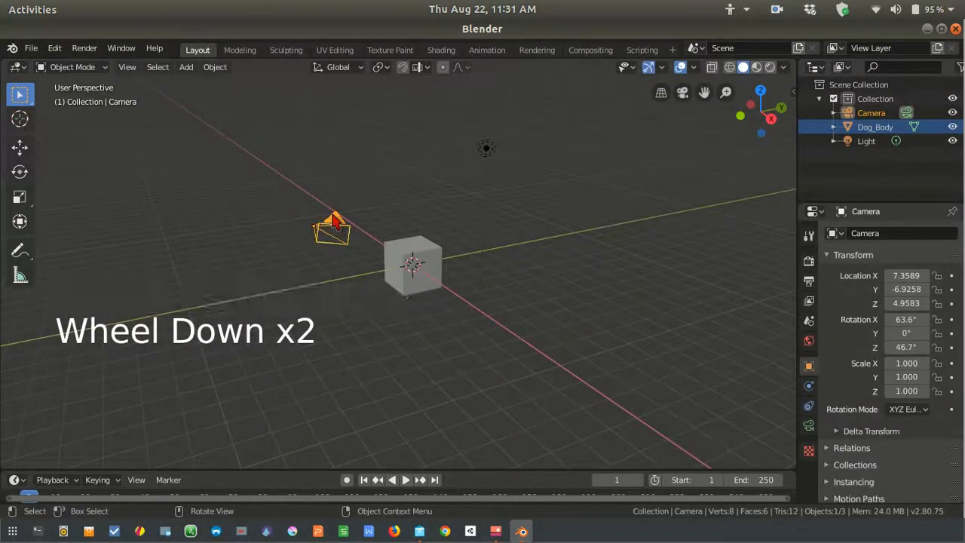
{"action": "left_click", "coordinate": [491, 148], "text": "shift"}
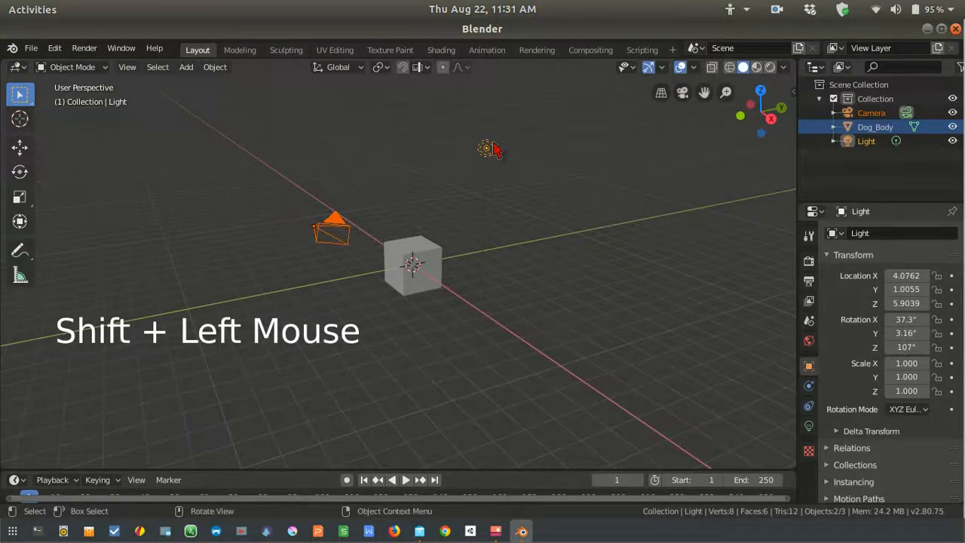
{"action": "key", "text": "Delete"}
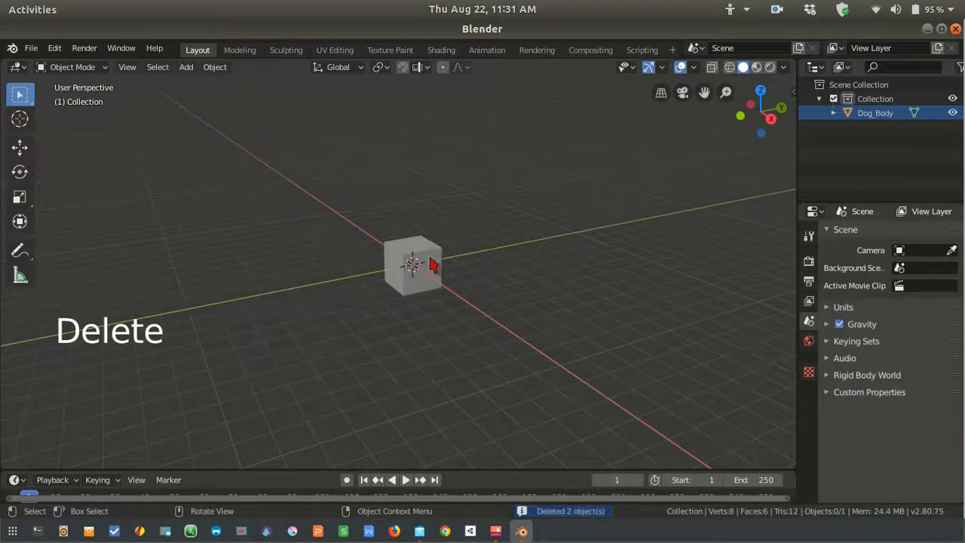
Select the Dog_Body cube and compare it with the dog's body in the reference image, then return to Blender.
{"action": "scroll", "coordinate": [432, 264], "scroll_direction": "up", "scroll_amount": 2}
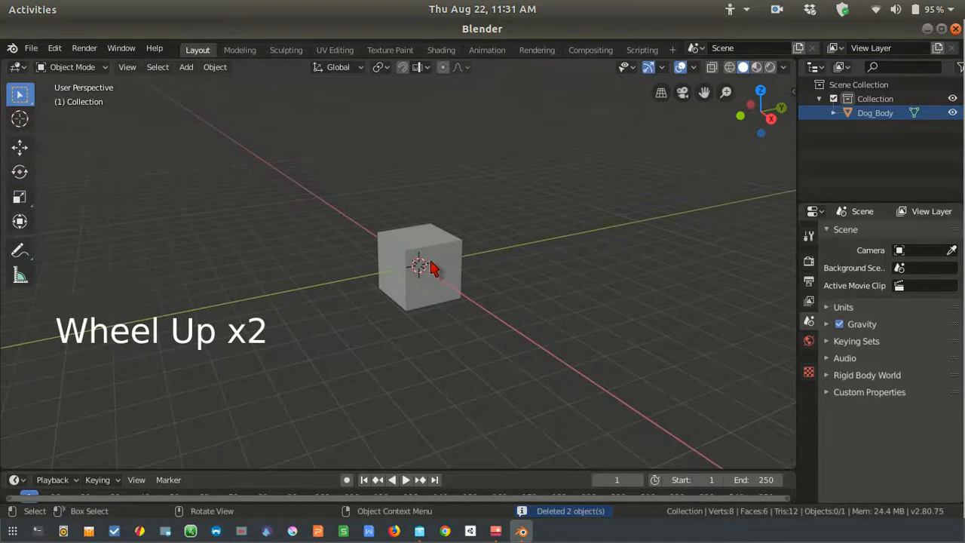
{"action": "mouse_move", "coordinate": [432, 267]}
{"action": "middle_mouse_down"}
{"action": "mouse_move", "coordinate": [482, 299]}
{"action": "mouse_move", "coordinate": [429, 278]}
{"action": "mouse_move", "coordinate": [432, 263]}
{"action": "mouse_move", "coordinate": [455, 257]}
{"action": "mouse_move", "coordinate": [483, 267]}
{"action": "mouse_move", "coordinate": [440, 263]}
{"action": "middle_mouse_up"}
{"action": "scroll", "coordinate": [435, 263], "scroll_direction": "up", "scroll_amount": 3}
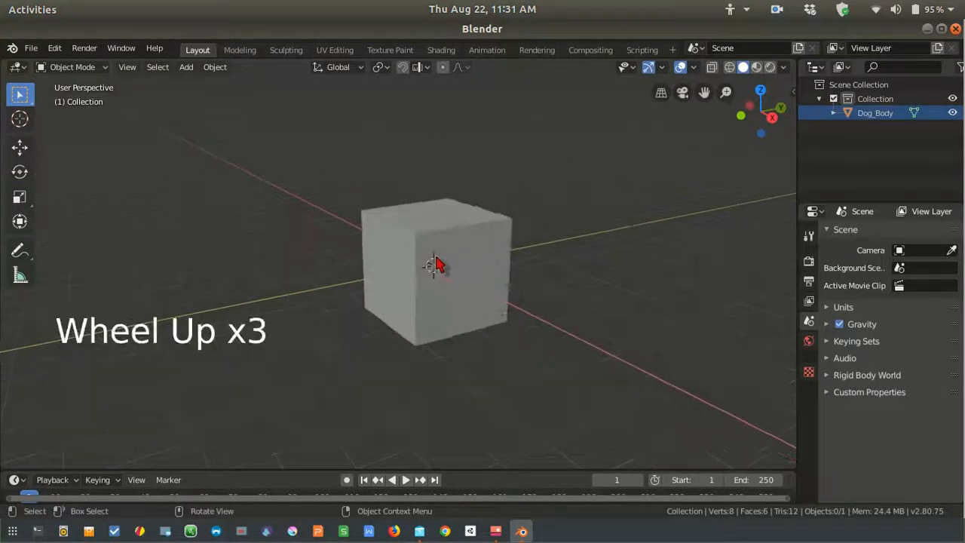
{"action": "left_click", "coordinate": [445, 239]}
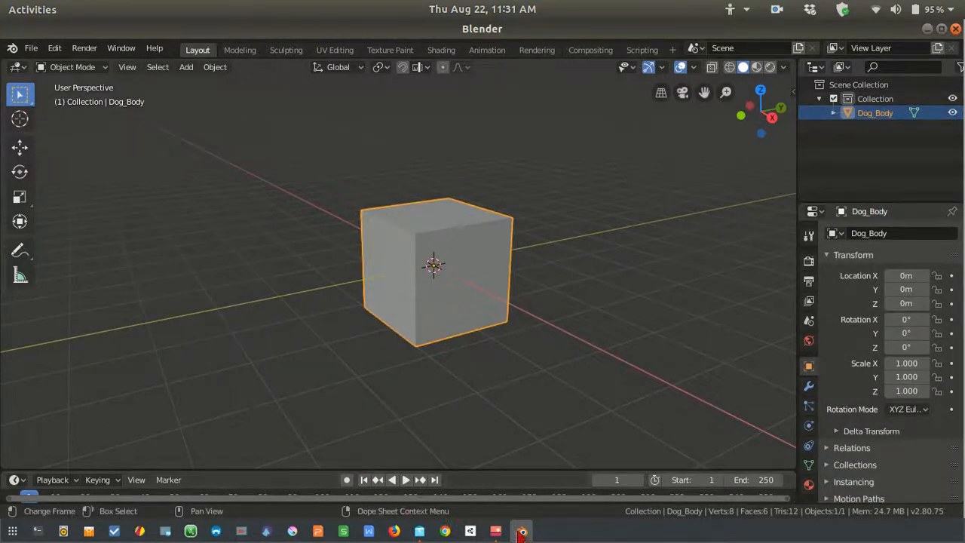
{"action": "left_click", "coordinate": [494, 532]}
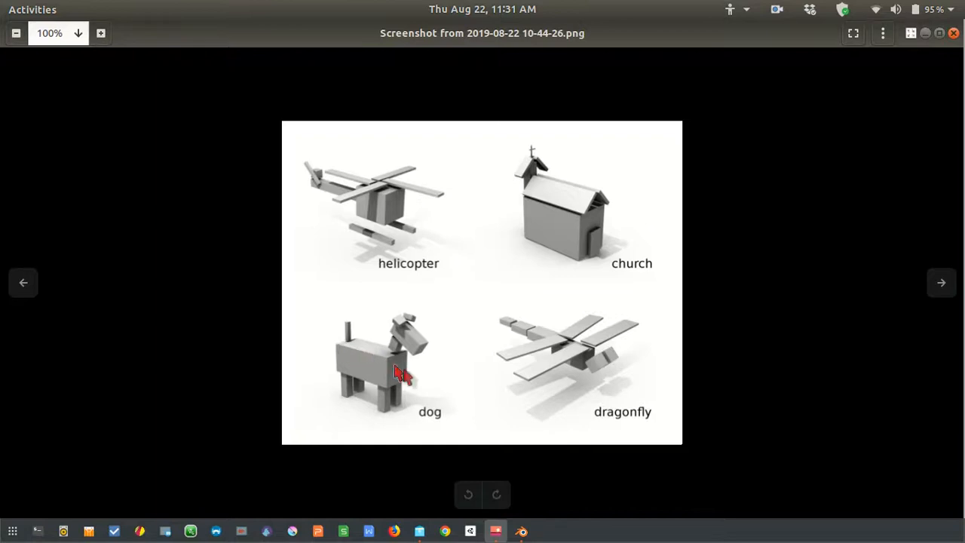
{"action": "left_click", "coordinate": [495, 531]}
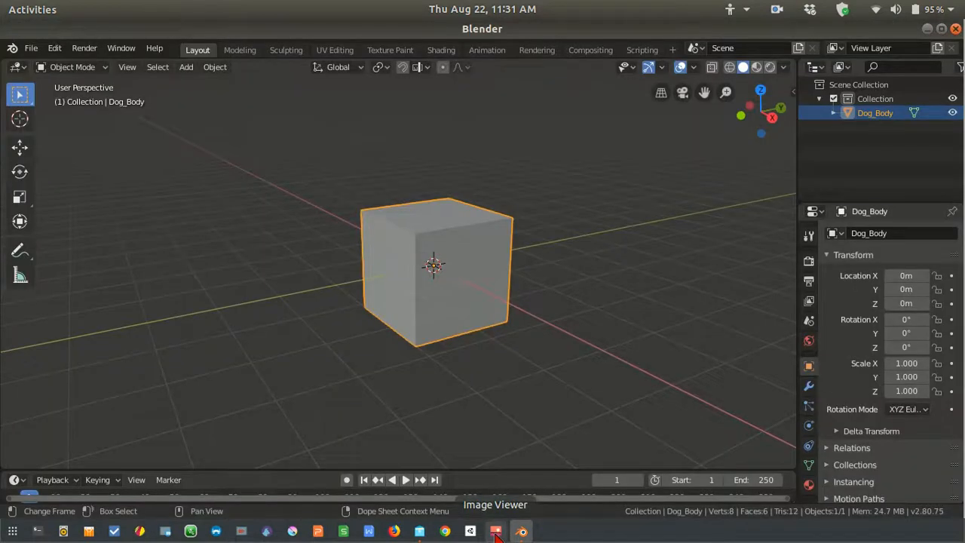
{"action": "left_click", "coordinate": [495, 531]}
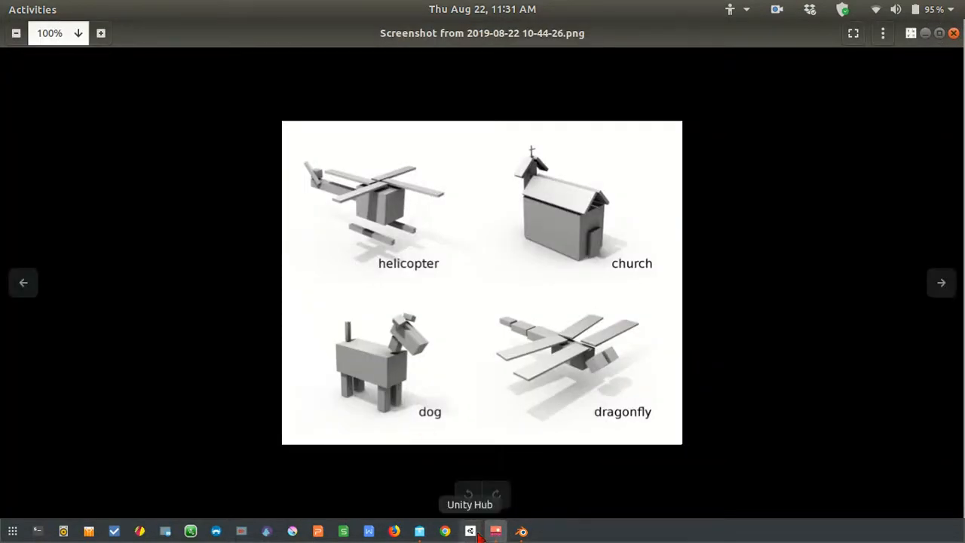
{"action": "left_click", "coordinate": [495, 531]}
Scale Dog_Body along the global X axis to about 2.82 to lengthen the dog's torso.
{"action": "middle_click_drag", "start_coordinate": [482, 351], "coordinate": [482, 280]}
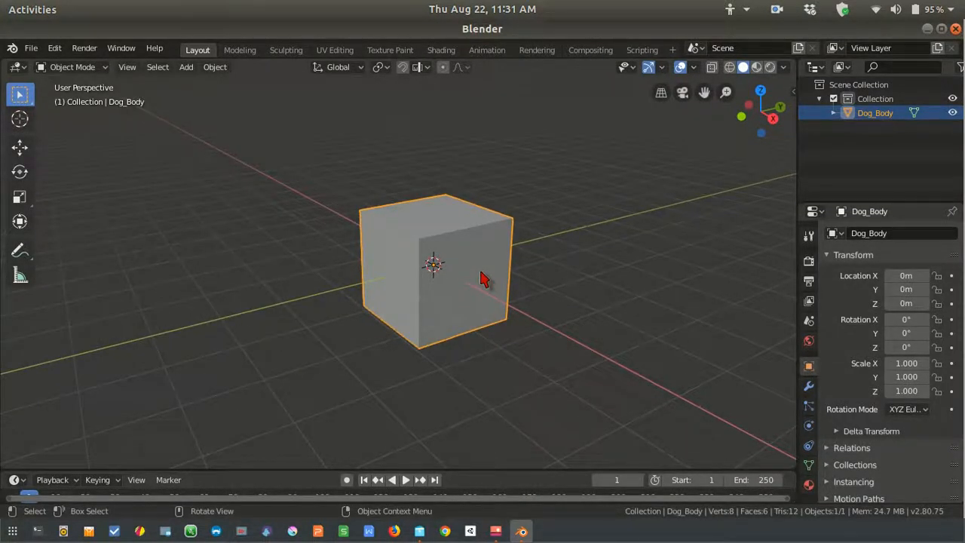
{"action": "key", "text": "s"}
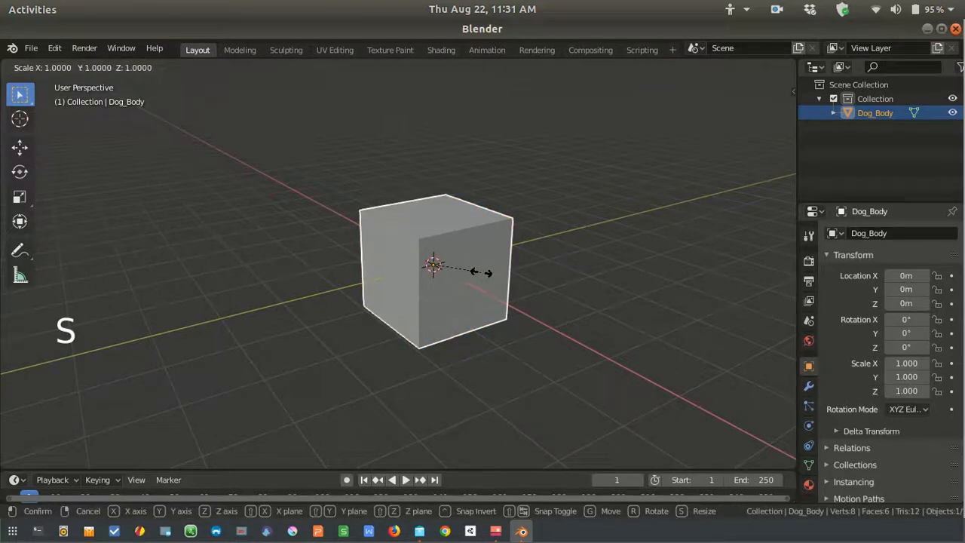
{"action": "key", "text": "x"}
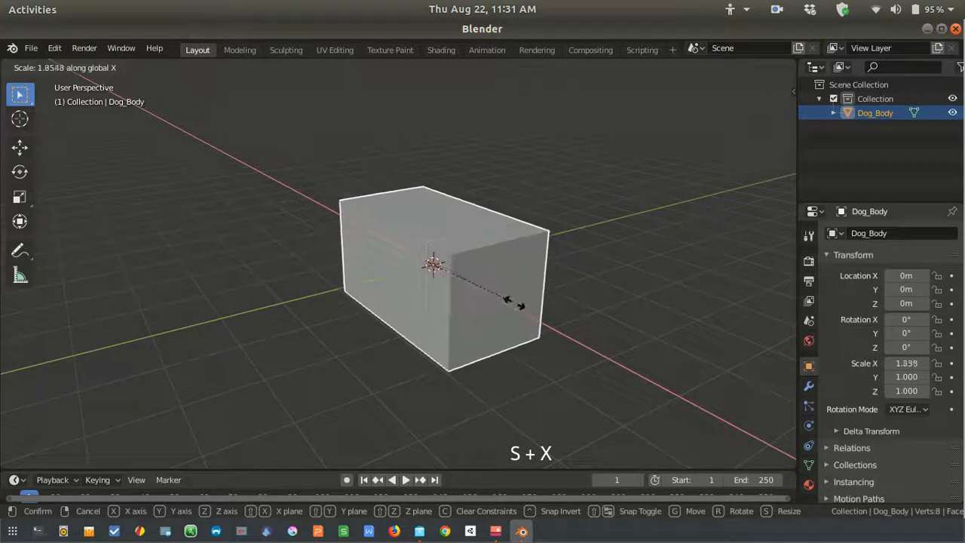
{"action": "left_click", "coordinate": [548, 338]}
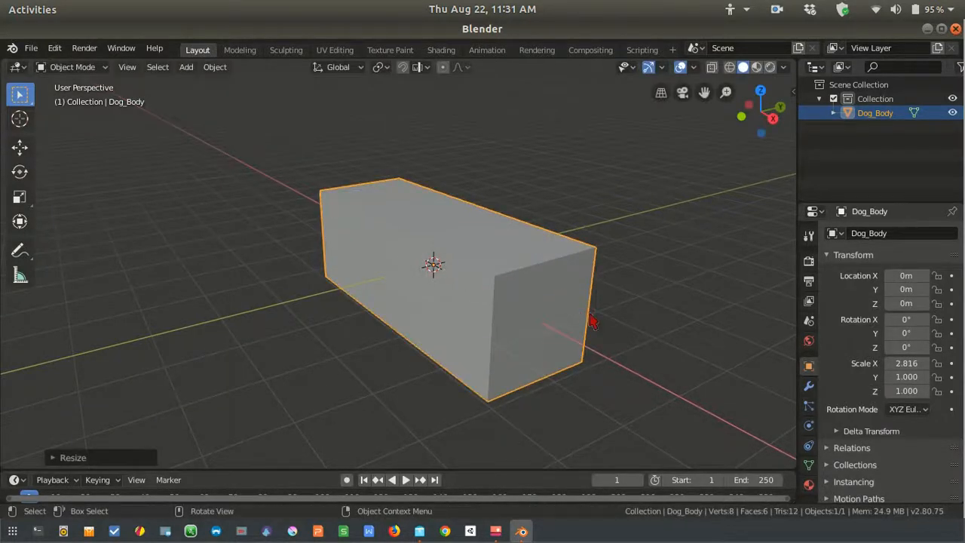
Scale Dog_Body along the global Y axis to about 1.3 to widen the dog's torso.
{"action": "scroll", "coordinate": [592, 320], "scroll_direction": "down", "scroll_amount": 3}
{"action": "mouse_move", "coordinate": [593, 321]}
{"action": "middle_mouse_down"}
{"action": "mouse_move", "coordinate": [556, 352]}
{"action": "mouse_move", "coordinate": [618, 274]}
{"action": "mouse_move", "coordinate": [556, 339]}
{"action": "mouse_move", "coordinate": [472, 334]}
{"action": "mouse_move", "coordinate": [595, 324]}
{"action": "middle_mouse_up"}
{"action": "scroll", "coordinate": [448, 294], "scroll_direction": "up", "scroll_amount": 2}
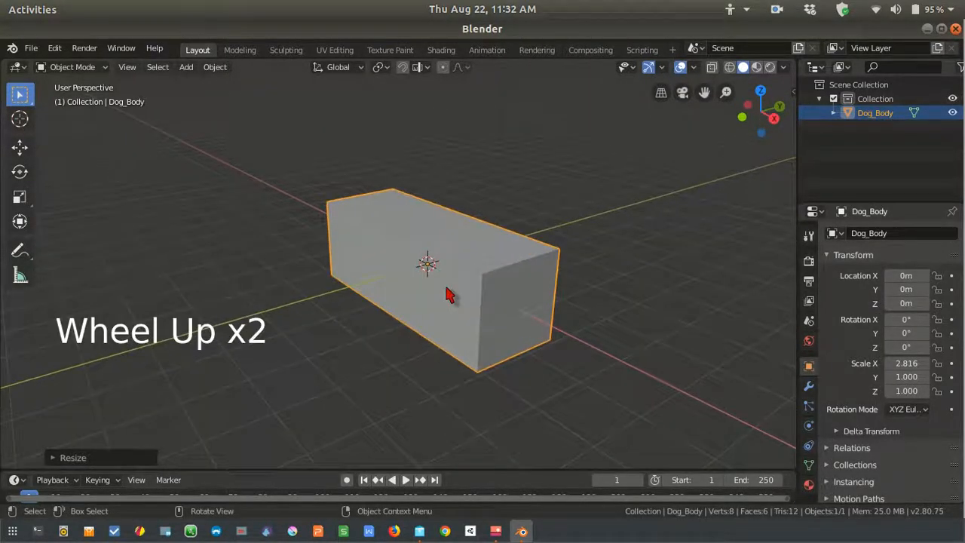
{"action": "key", "text": "s"}
{"action": "key", "text": "y"}
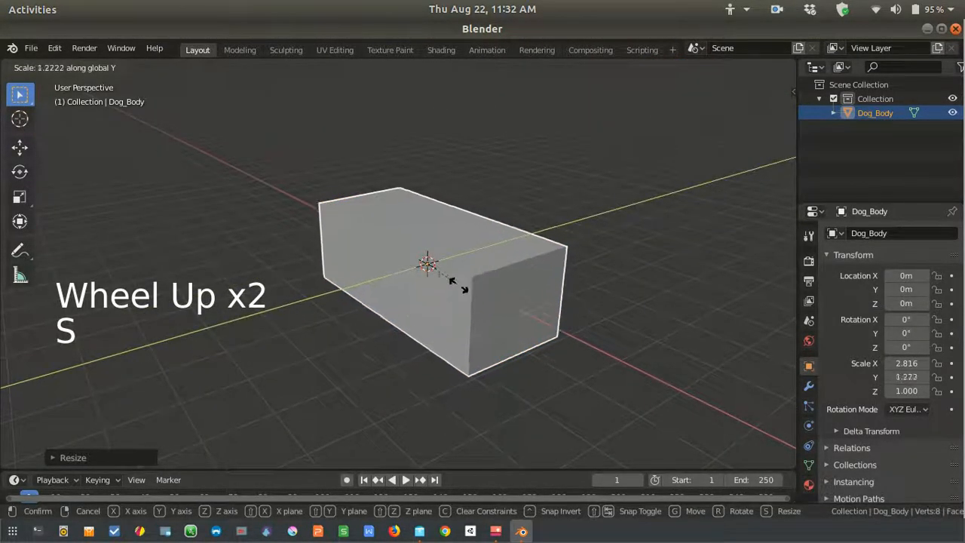
{"action": "left_click", "coordinate": [462, 294]}
{"action": "scroll", "coordinate": [500, 338], "scroll_direction": "down", "scroll_amount": 2}
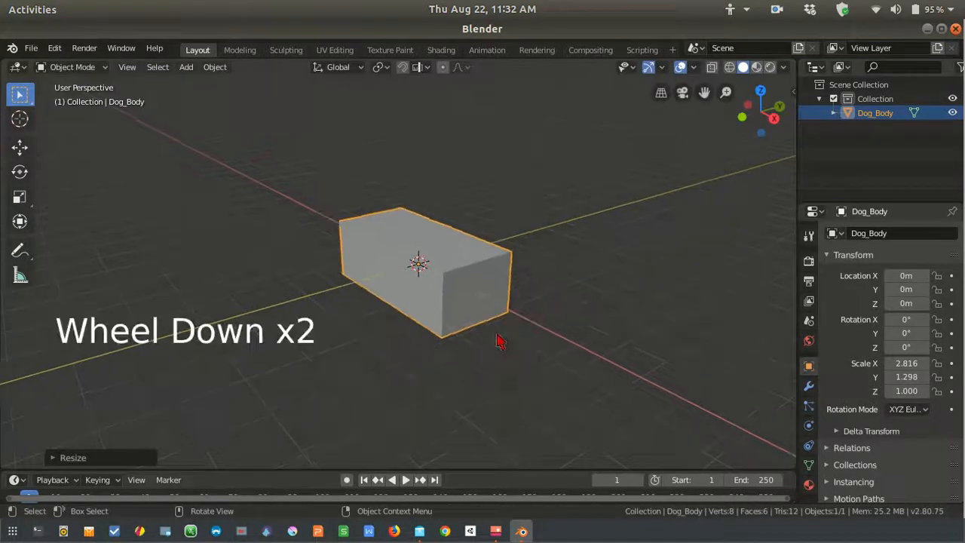
{"action": "mouse_move", "coordinate": [500, 339]}
{"action": "middle_mouse_down"}
{"action": "mouse_move", "coordinate": [452, 345]}
{"action": "mouse_move", "coordinate": [505, 343]}
{"action": "mouse_move", "coordinate": [505, 323]}
{"action": "middle_mouse_up"}
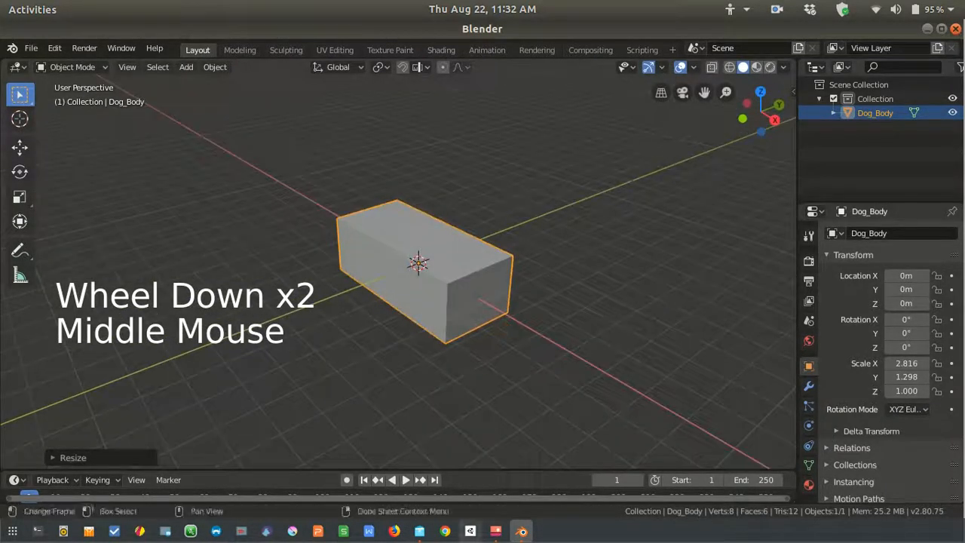
Switch to the reference image in the image viewer to examine the dog's legs.
{"action": "left_click", "coordinate": [515, 534]}
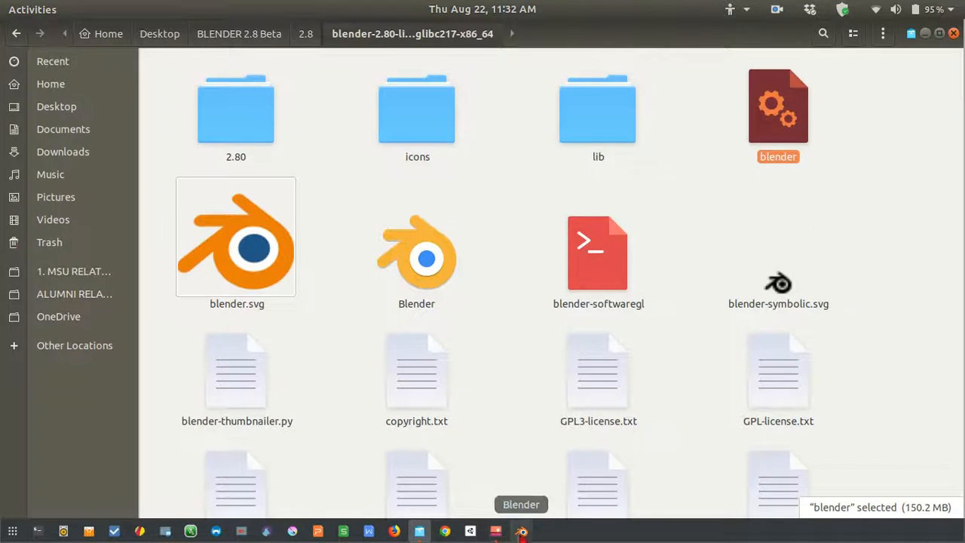
{"action": "left_click", "coordinate": [520, 533]}
{"action": "left_click", "coordinate": [495, 532]}
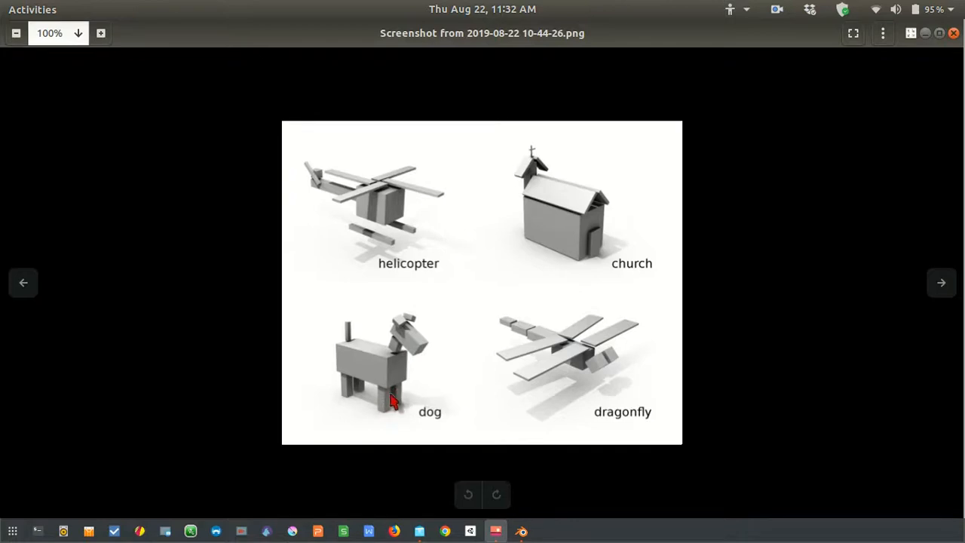
Return to Blender, add a cube mesh and move it straight down along Z to about -2.87 m, below Dog_Body.
{"action": "left_click", "coordinate": [496, 531]}
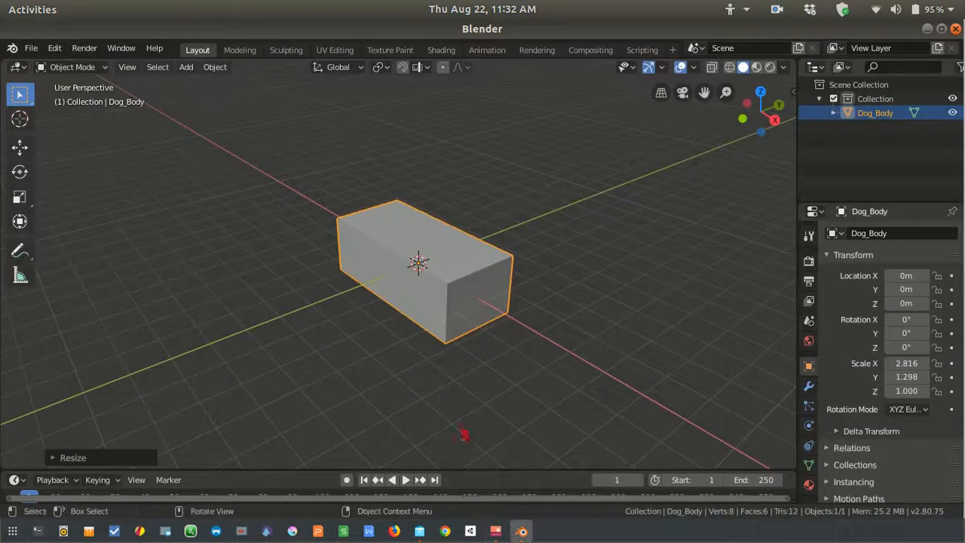
{"action": "scroll", "coordinate": [455, 394], "scroll_direction": "up", "scroll_amount": 2}
{"action": "middle_click_drag", "start_coordinate": [455, 394], "coordinate": [446, 360]}
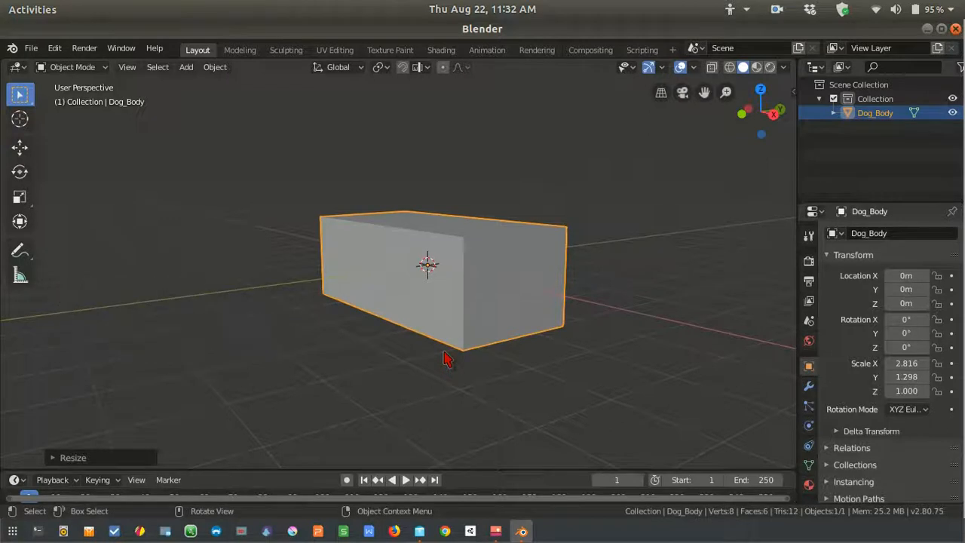
{"action": "key", "text": "shift+a"}
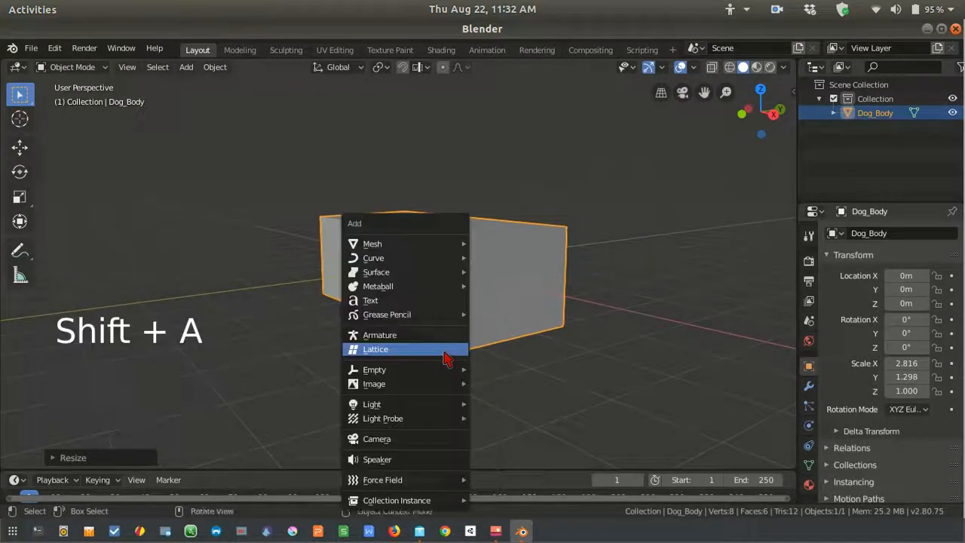
{"action": "mouse_move", "coordinate": [429, 251]}
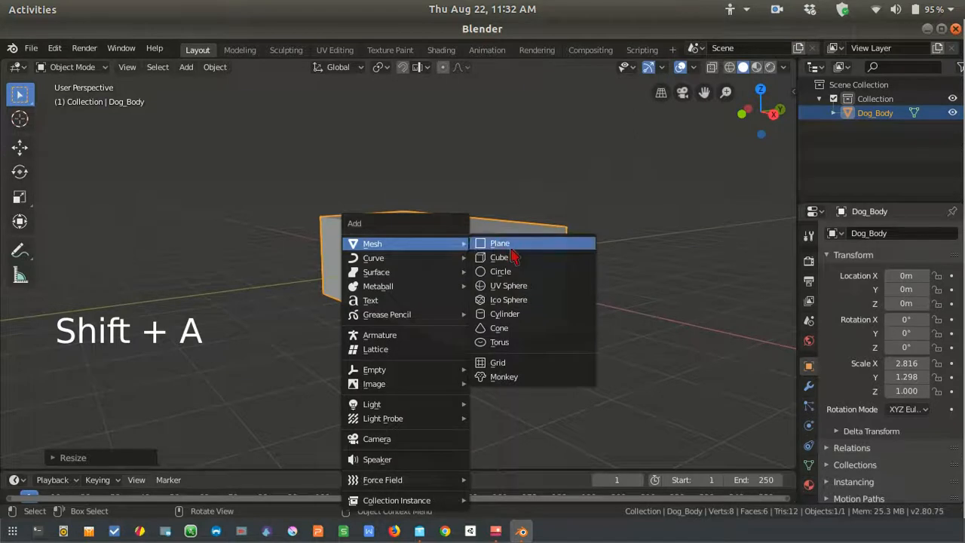
{"action": "left_click", "coordinate": [512, 260]}
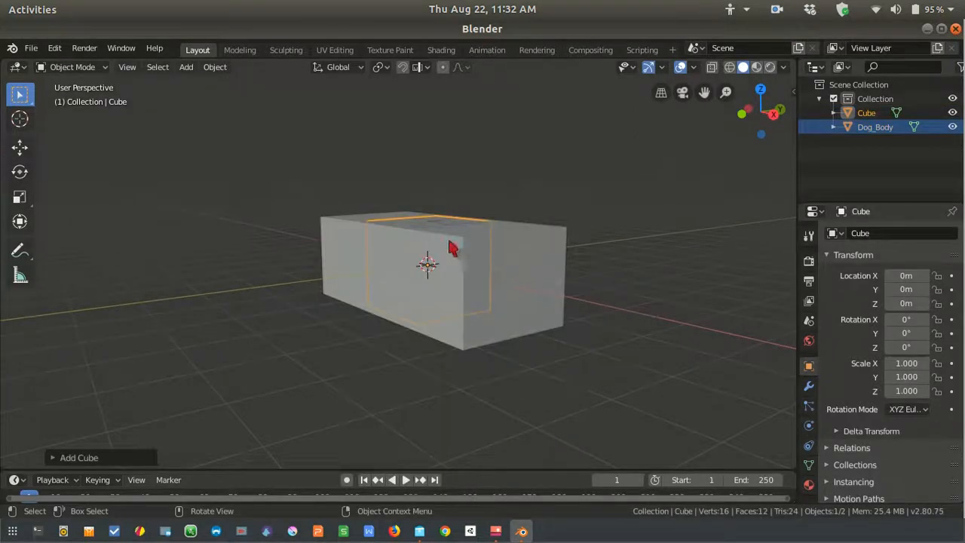
{"action": "left_click", "coordinate": [19, 147]}
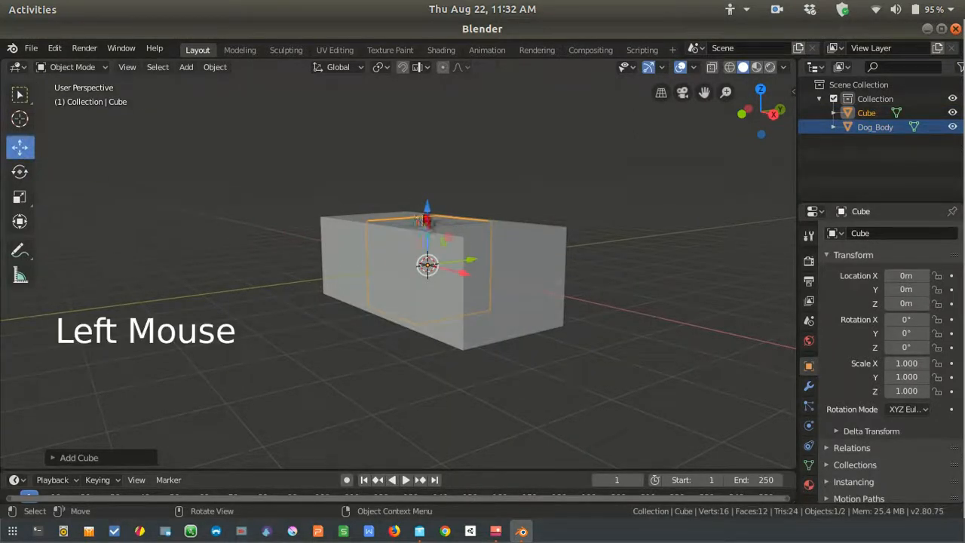
{"action": "left_click_drag", "start_coordinate": [426, 215], "coordinate": [426, 332]}
{"action": "middle_click_drag", "start_coordinate": [426, 332], "coordinate": [491, 423]}
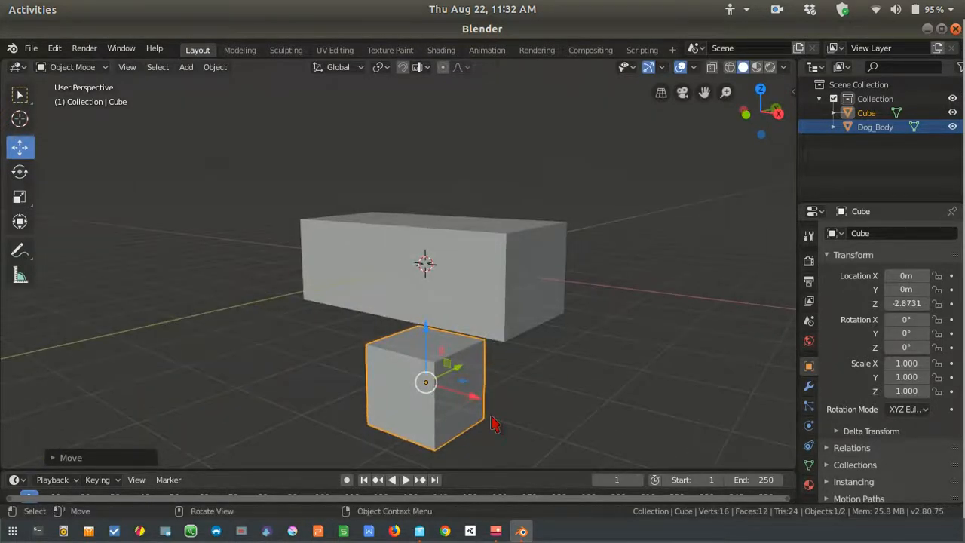
Scale the new cube down uniformly to about 0.17 and raise it along Z to about -2.29 m.
{"action": "key", "text": "s"}
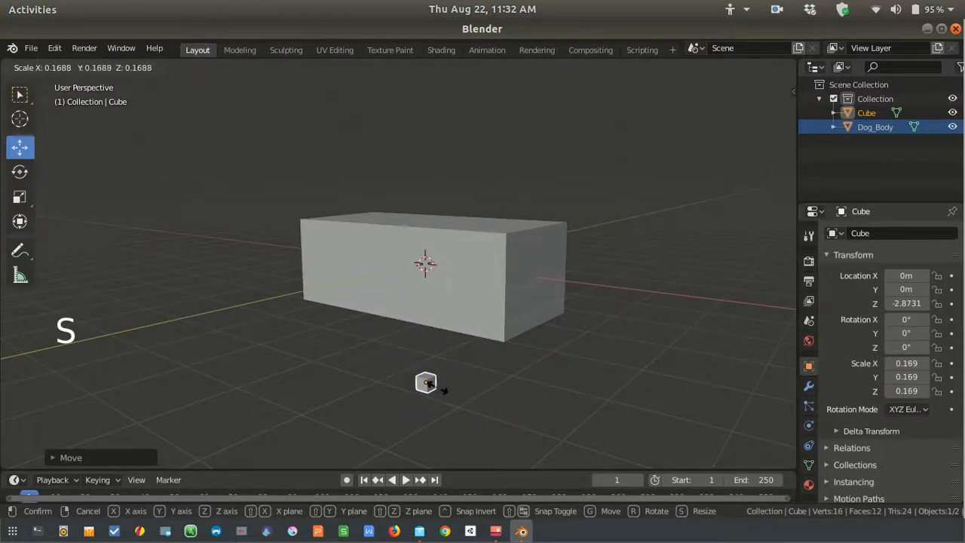
{"action": "left_click", "coordinate": [444, 388]}
{"action": "left_click", "coordinate": [437, 349]}
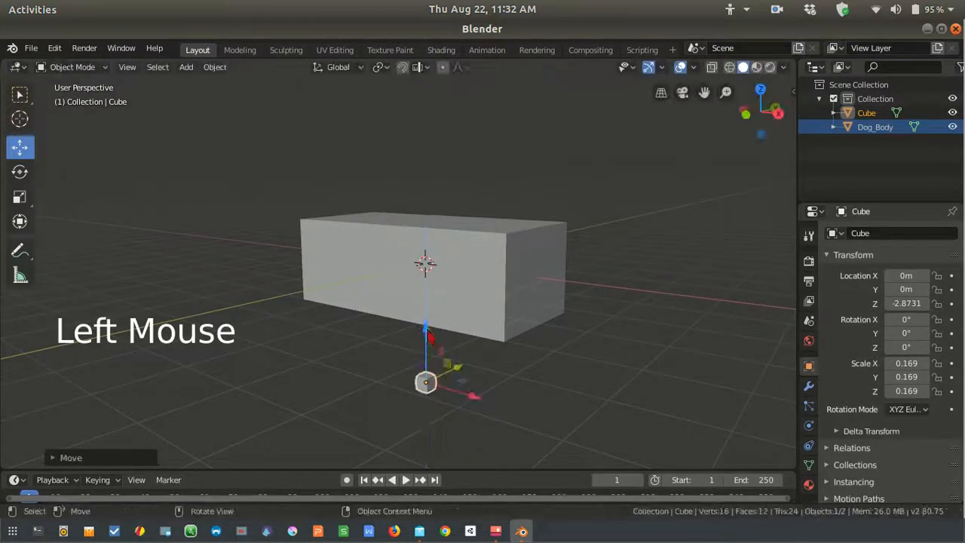
{"action": "left_click_drag", "start_coordinate": [437, 348], "coordinate": [436, 329]}
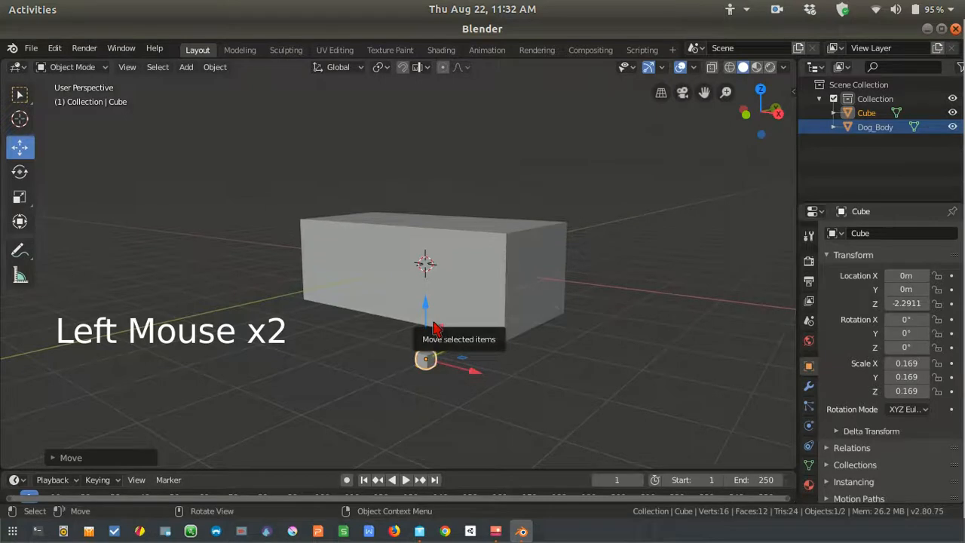
Stretch the small cube along the global Z axis to a scale of about 1.15 to form a leg.
{"action": "key", "text": "s"}
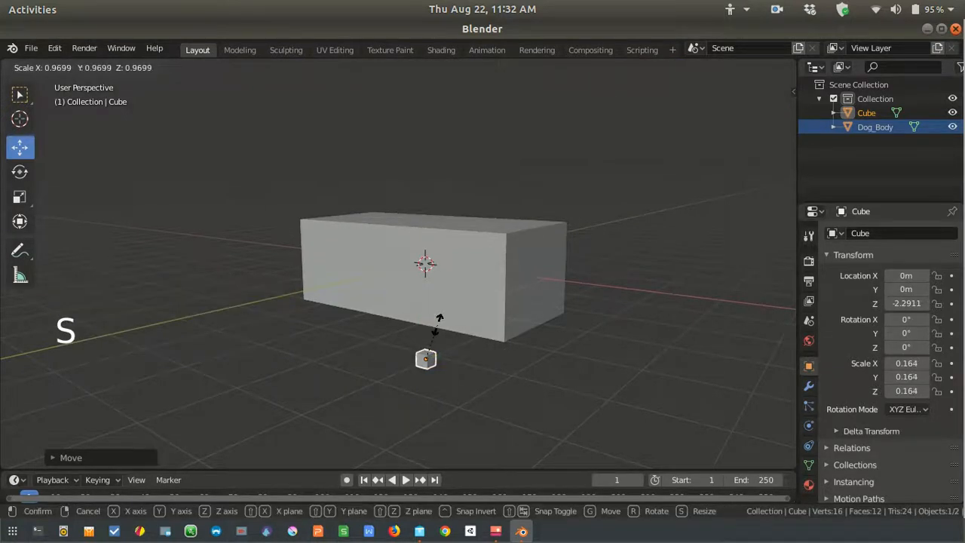
{"action": "key", "text": "z"}
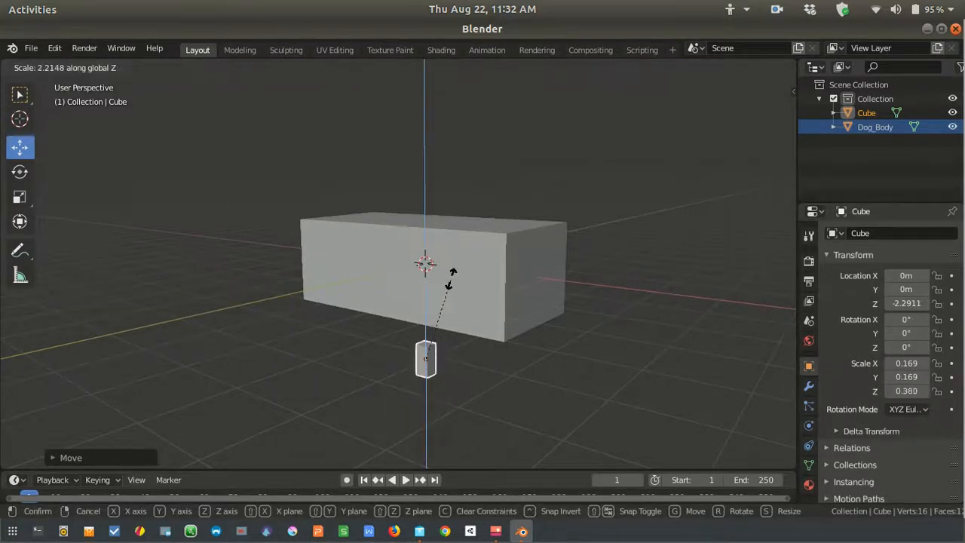
{"action": "left_click", "coordinate": [476, 121]}
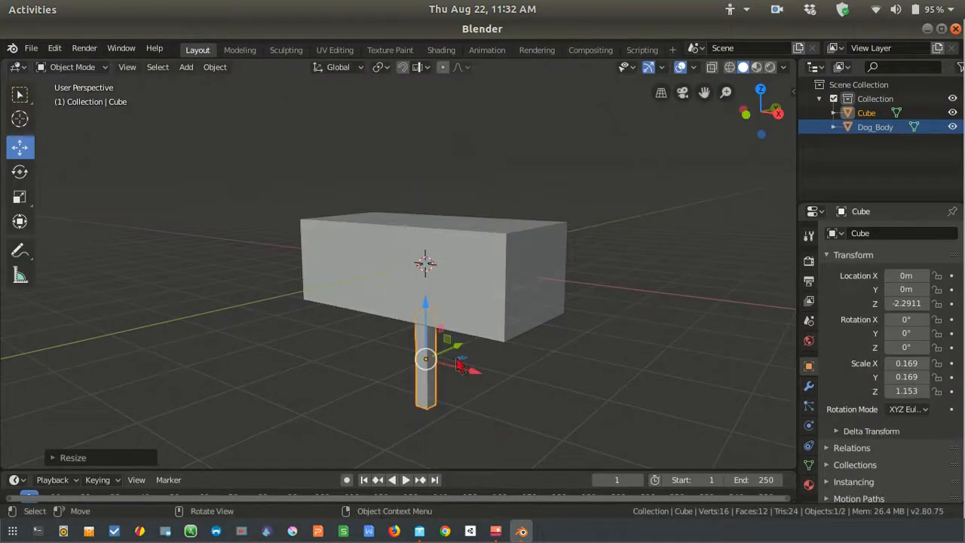
Position the leg beneath a front corner of the body at about X 2.38, Y -0.88, Z -2.12 m, touching the underside.
{"action": "middle_click_drag", "start_coordinate": [461, 365], "coordinate": [486, 298]}
{"action": "left_click_drag", "start_coordinate": [478, 360], "coordinate": [565, 345]}
{"action": "middle_click_drag", "start_coordinate": [564, 345], "coordinate": [532, 301]}
{"action": "left_click_drag", "start_coordinate": [513, 277], "coordinate": [457, 275]}
{"action": "middle_click_drag", "start_coordinate": [456, 275], "coordinate": [550, 222]}
{"action": "left_click_drag", "start_coordinate": [550, 222], "coordinate": [577, 210]}
{"action": "middle_click_drag", "start_coordinate": [577, 209], "coordinate": [462, 349]}
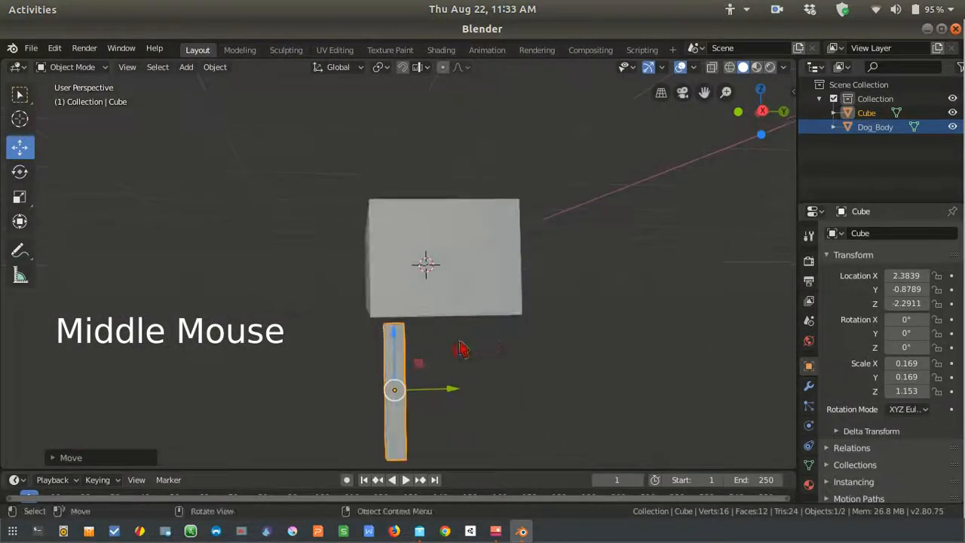
{"action": "left_click_drag", "start_coordinate": [393, 331], "coordinate": [393, 322]}
{"action": "middle_click_drag", "start_coordinate": [442, 345], "coordinate": [507, 352]}
Rename the leg cube as Dog_leg1.
{"action": "left_click", "coordinate": [865, 113]}
{"action": "double_click", "coordinate": [865, 113]}
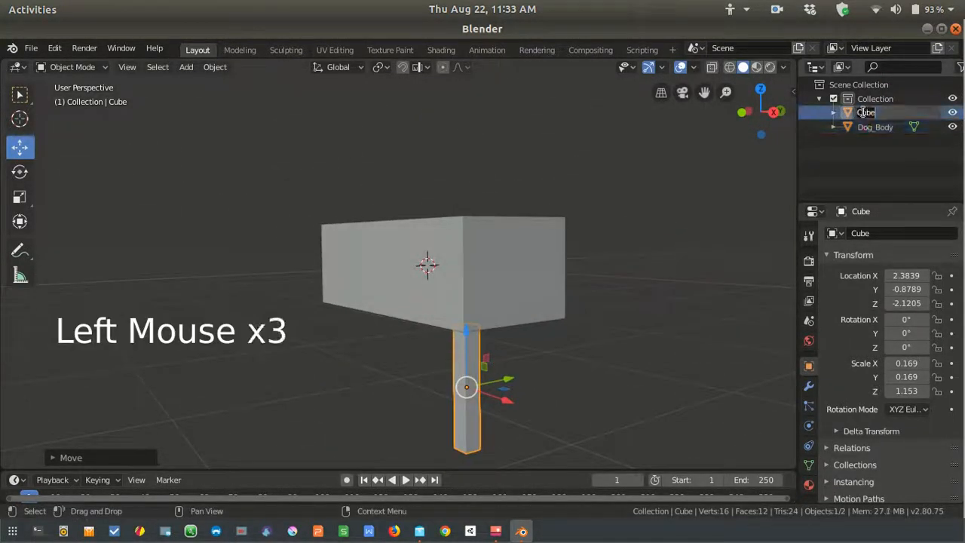
{"action": "type", "text": "Dog_"}
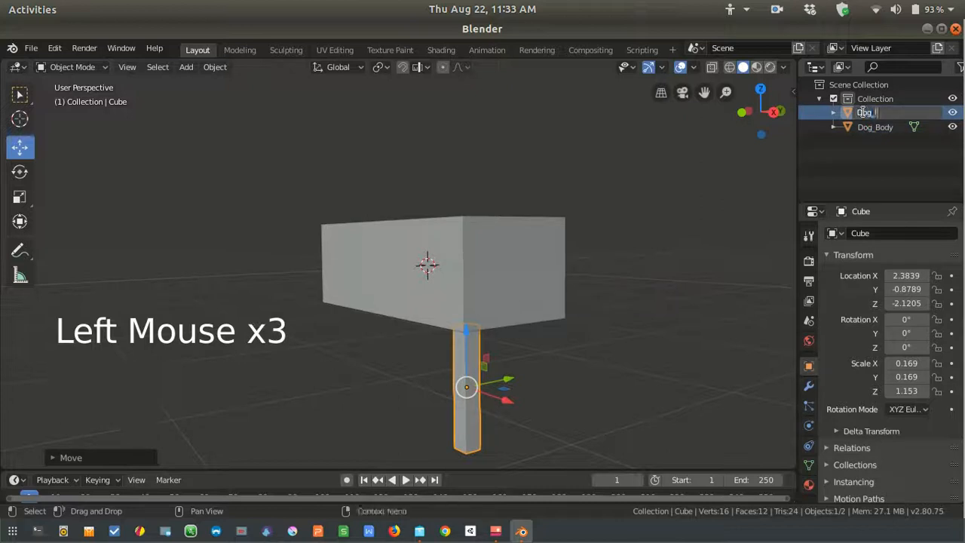
{"action": "type", "text": "leg1"}
{"action": "key", "text": "Return"}
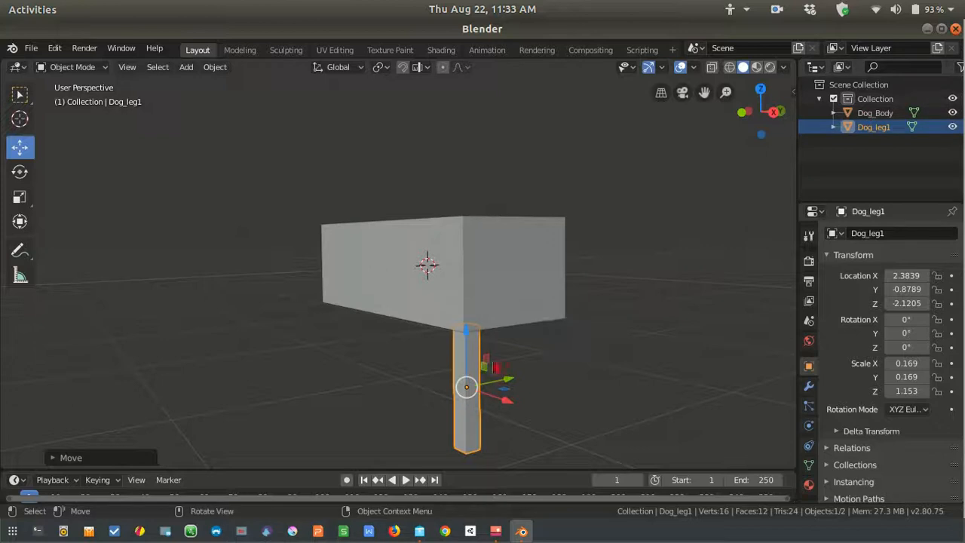
Check the dog's legs in the reference image and, back in Blender, duplicate Dog_leg1 about 2.1 m along the global Y axis.
{"action": "left_click", "coordinate": [496, 531]}
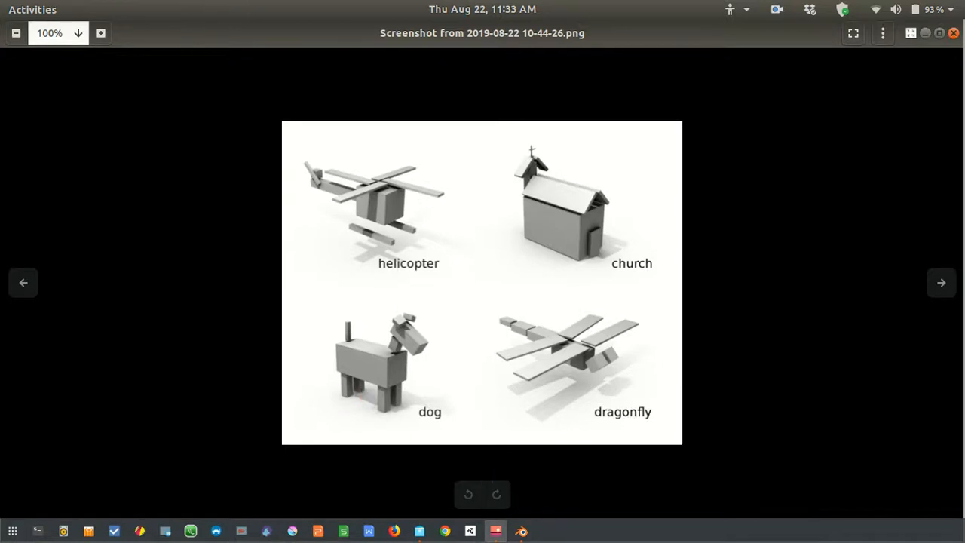
{"action": "left_click", "coordinate": [496, 532]}
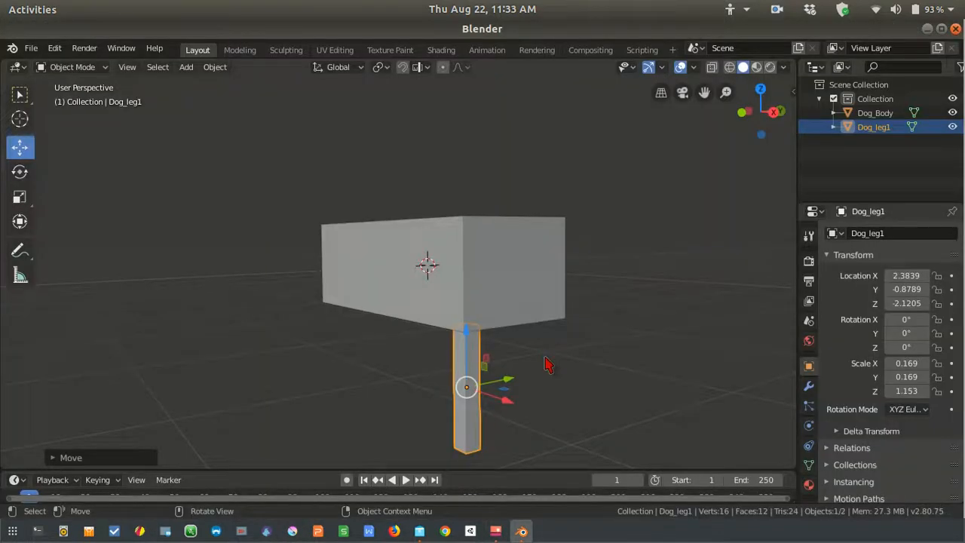
{"action": "middle_click_drag", "start_coordinate": [548, 376], "coordinate": [476, 412]}
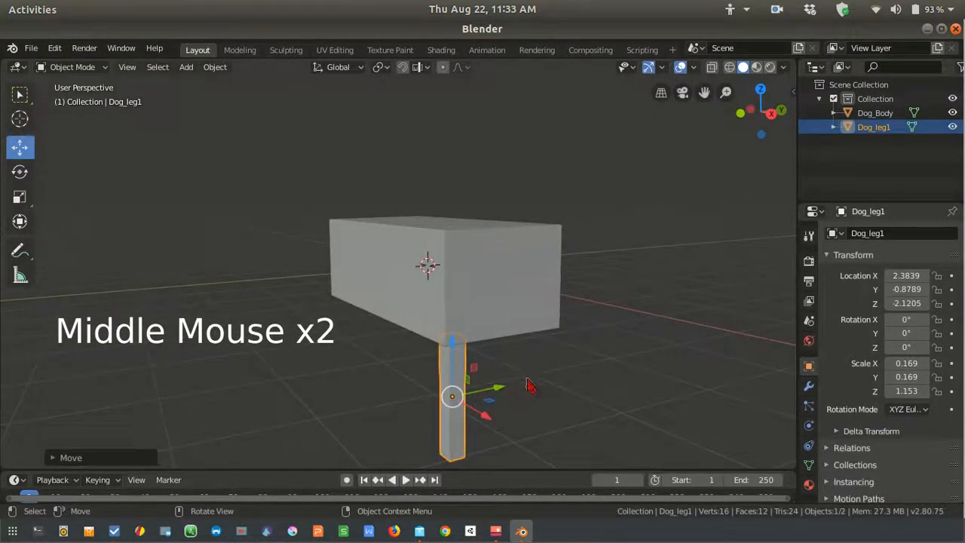
{"action": "key", "text": "shift"}
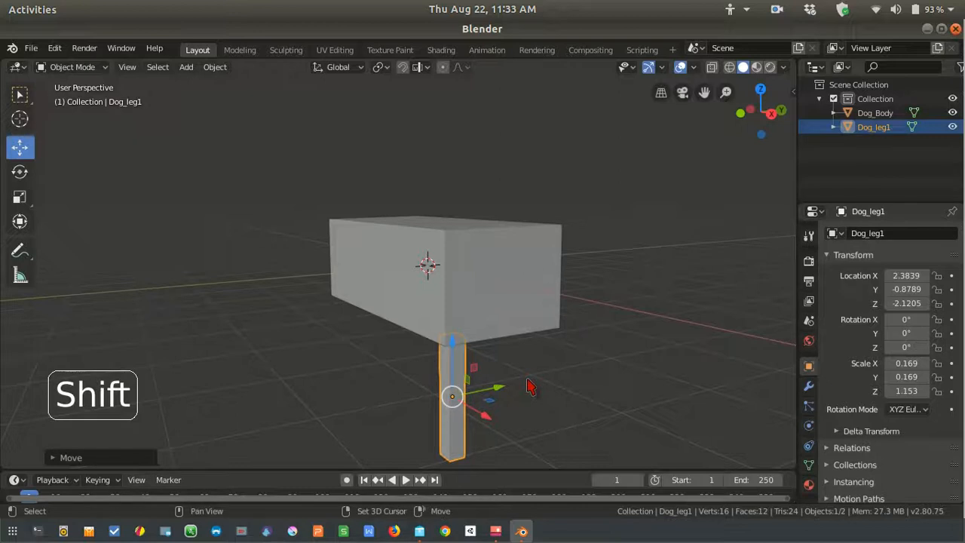
{"action": "key", "text": "shift+d"}
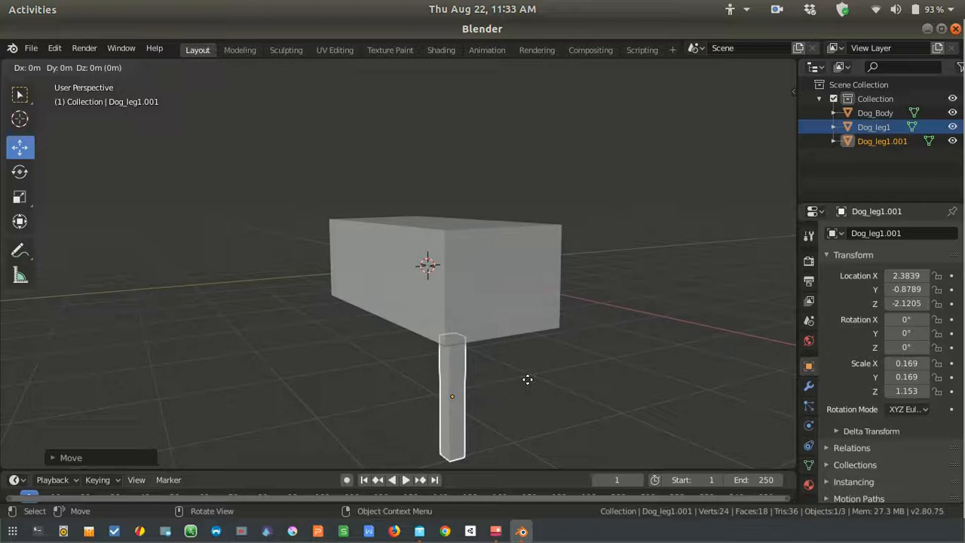
{"action": "key", "text": "y"}
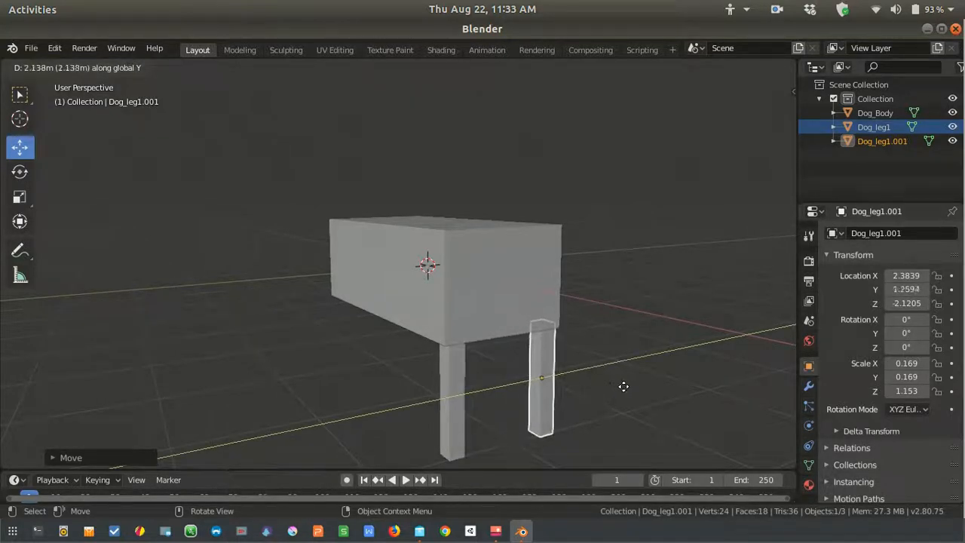
{"action": "left_click", "coordinate": [623, 387]}
Move the duplicated leg along Y to about 1.0 m so it sits under the body's other front corner.
{"action": "middle_click_drag", "start_coordinate": [623, 392], "coordinate": [532, 379]}
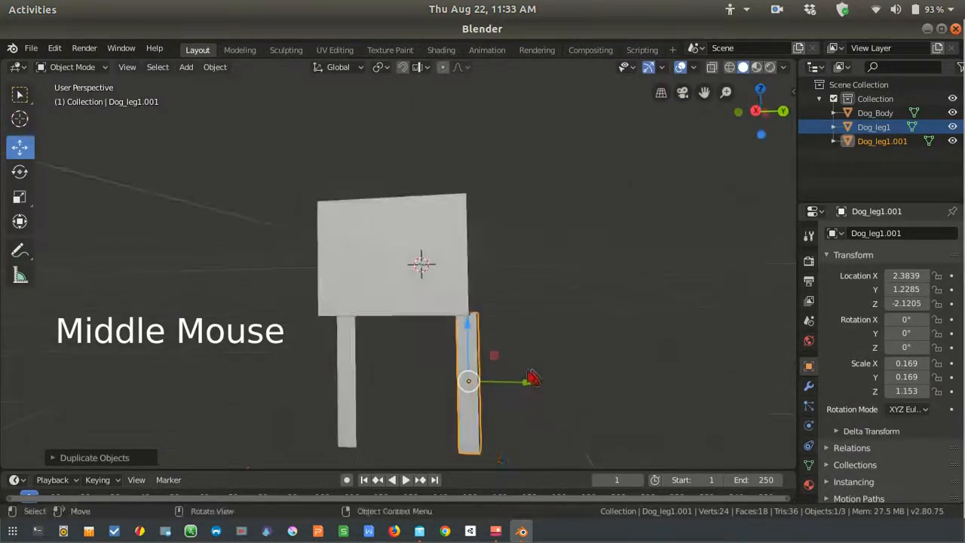
{"action": "left_click_drag", "start_coordinate": [525, 381], "coordinate": [507, 386]}
{"action": "middle_click_drag", "start_coordinate": [507, 386], "coordinate": [570, 427]}
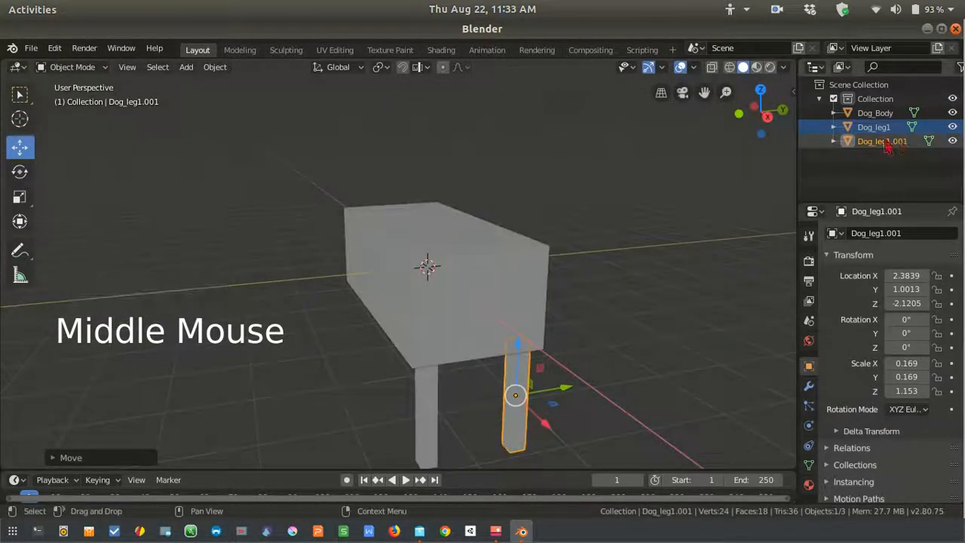
Rename the duplicated leg as Dog_leg2.
{"action": "triple_click", "coordinate": [886, 143]}
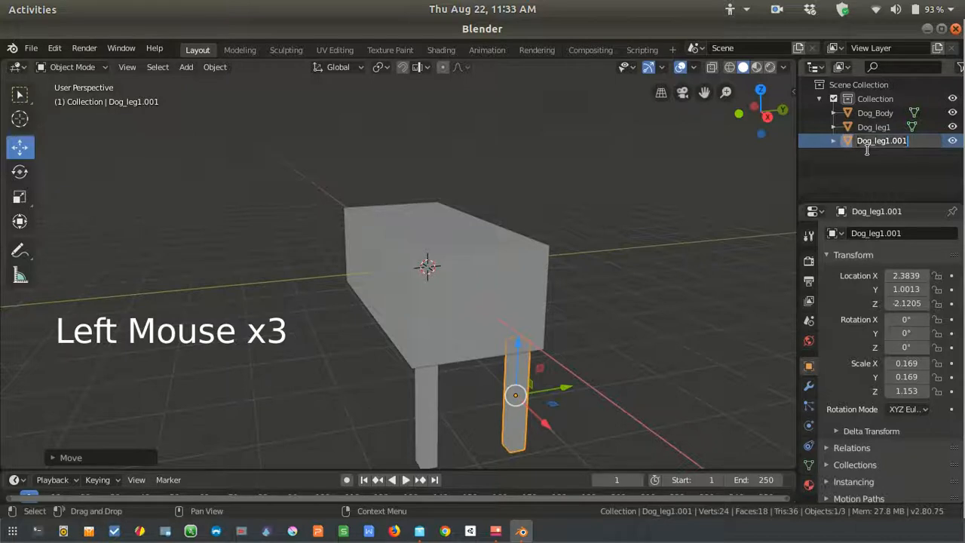
{"action": "key", "text": "ctrl+BackSpace"}
{"action": "key", "text": "ctrl+BackSpace"}
{"action": "type", "text": "2"}
{"action": "key", "text": "Return"}
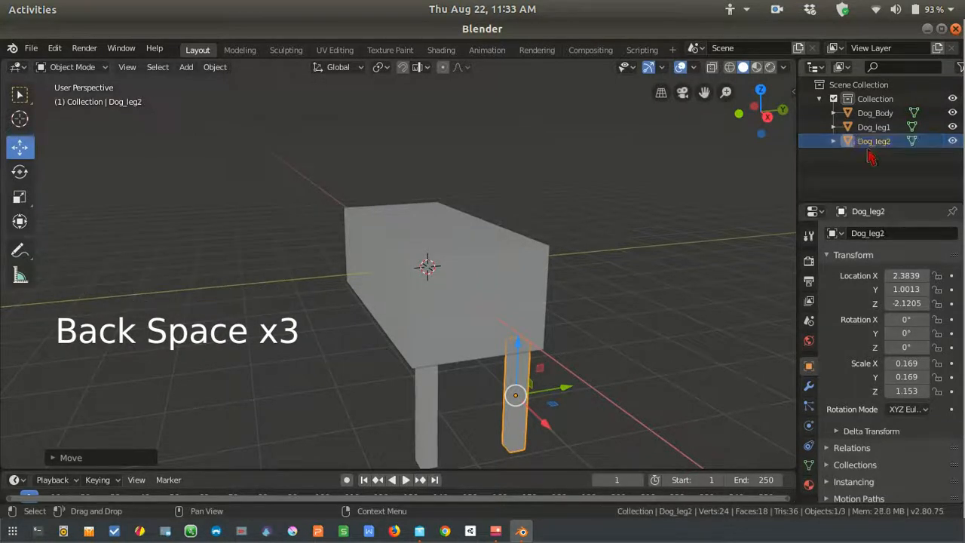
Select both front legs, Dog_leg1 and Dog_leg2, together.
{"action": "middle_click_drag", "start_coordinate": [483, 317], "coordinate": [513, 309]}
{"action": "middle_click_drag", "start_coordinate": [519, 379], "coordinate": [535, 366]}
{"action": "key", "text": "shift"}
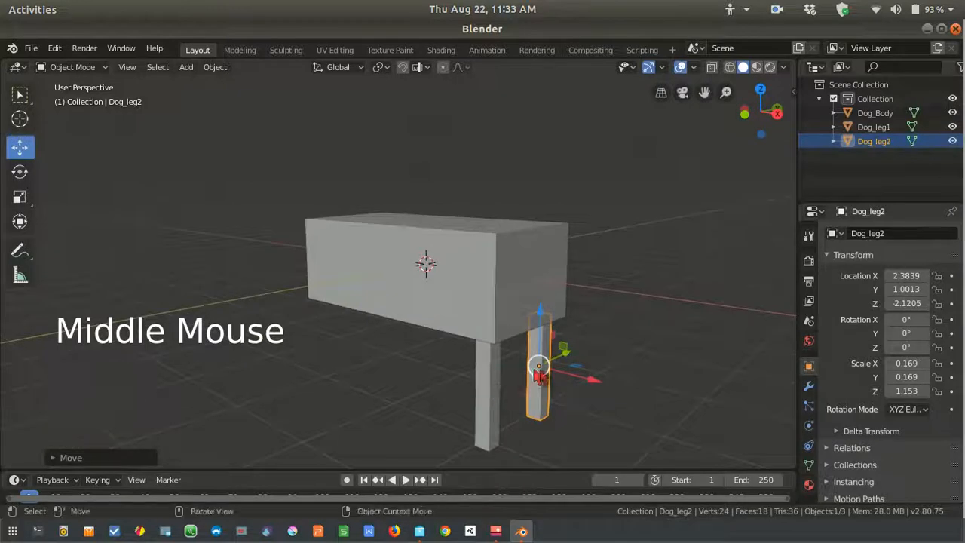
{"action": "key", "text": "shift"}
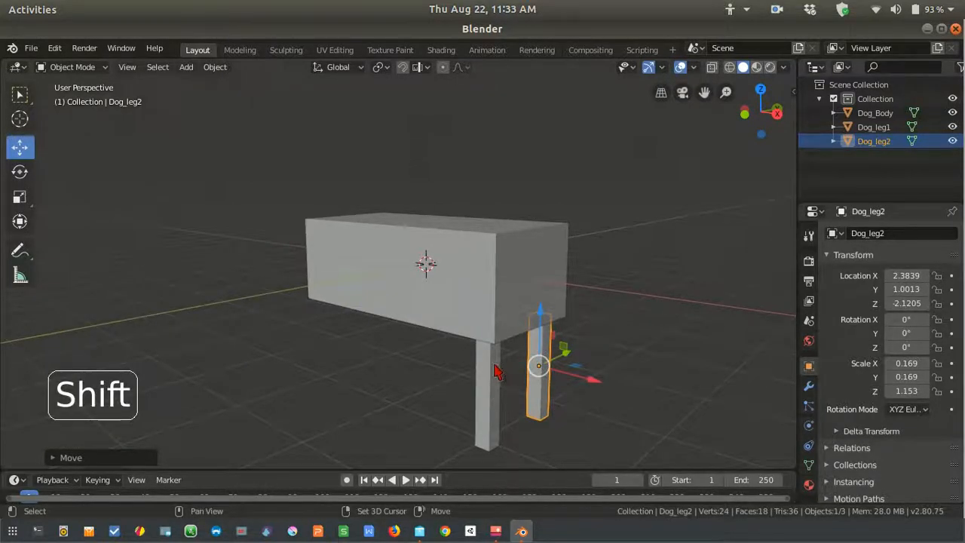
{"action": "left_click", "coordinate": [497, 370], "text": "shift"}
{"action": "middle_click_drag", "start_coordinate": [509, 380], "coordinate": [532, 368]}
{"action": "key", "text": "shift+d"}
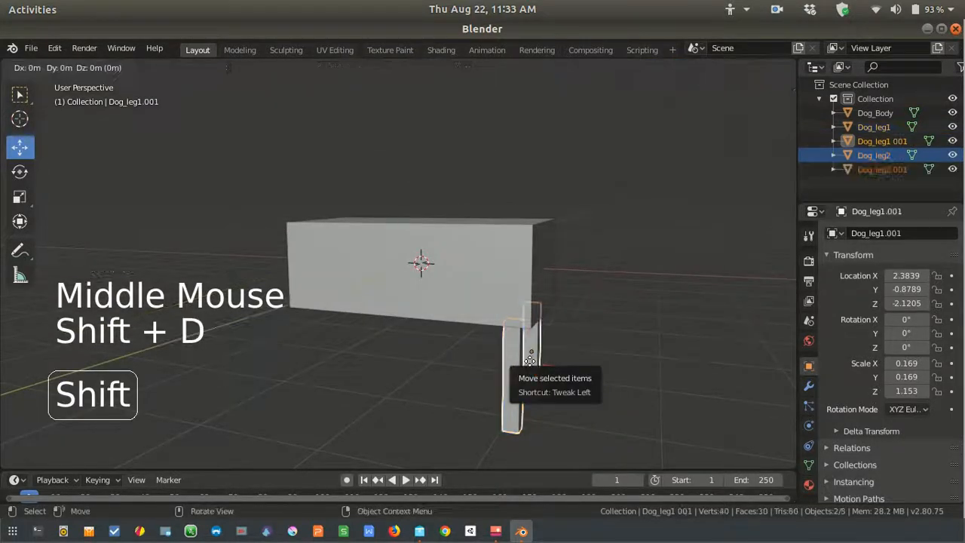
{"action": "left_click", "coordinate": [452, 353]}
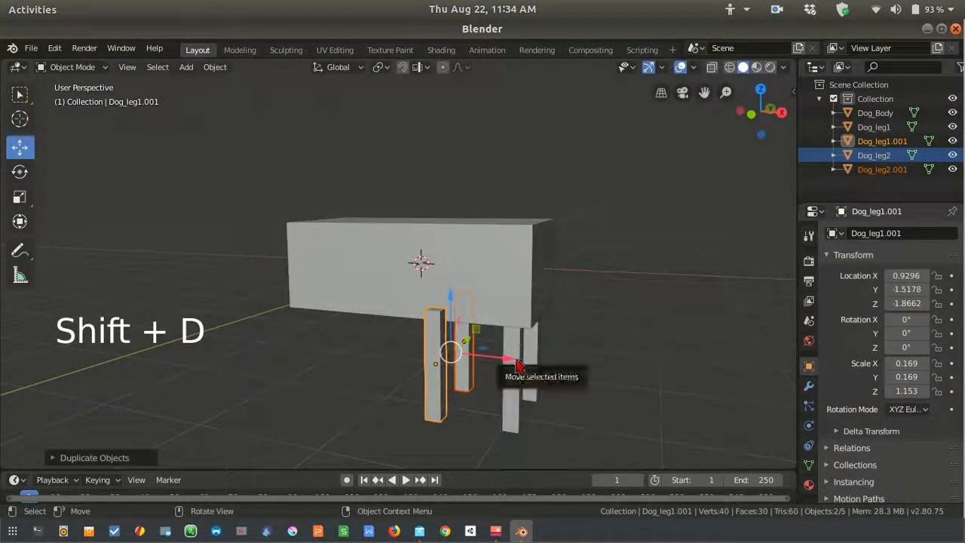
{"action": "key", "text": "ctrl+z"}
{"action": "left_click_drag", "start_coordinate": [583, 370], "coordinate": [481, 354]}
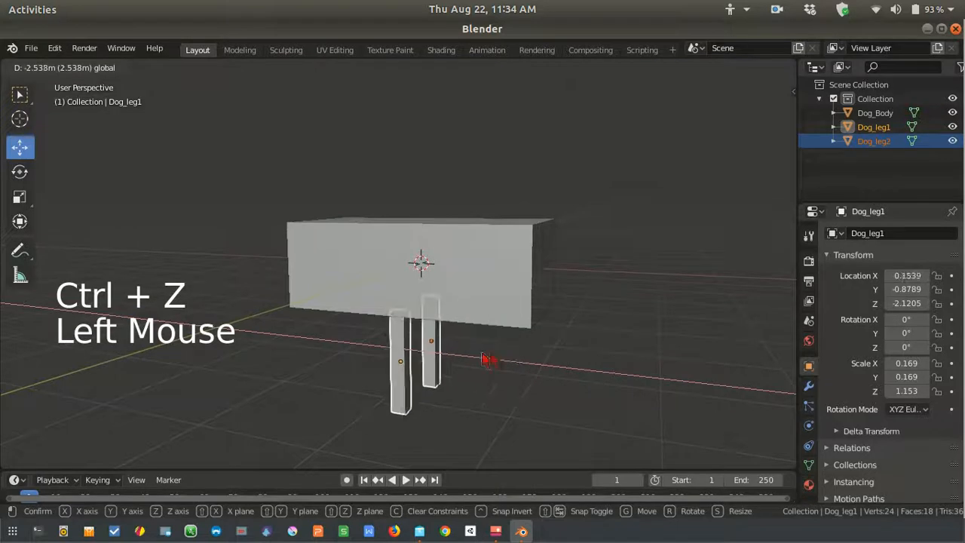
{"action": "key", "text": "ctrl+z"}
Duplicate both front legs along the global X axis to about -2.5 m under the body's rear, and select the rear copy of Dog_leg1.
{"action": "key", "text": "shift+d"}
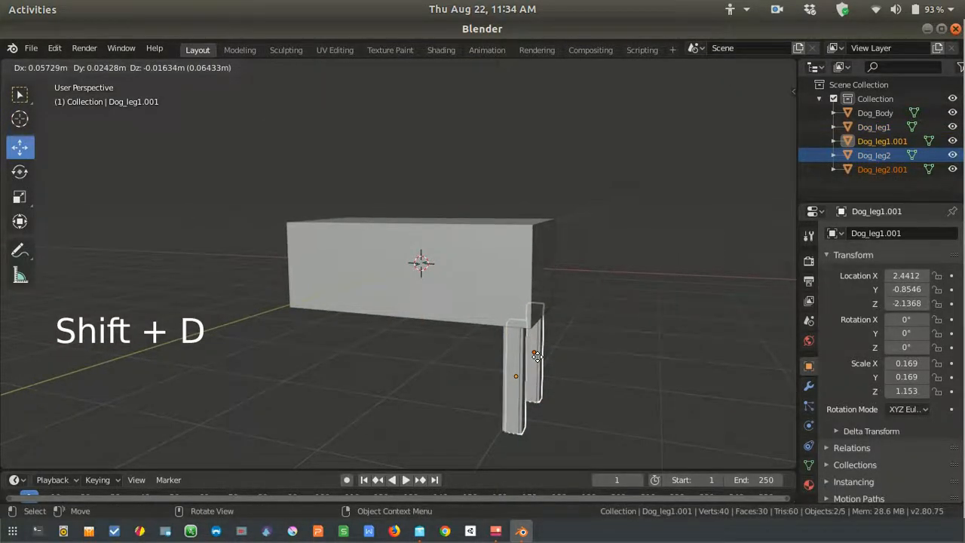
{"action": "key", "text": "x"}
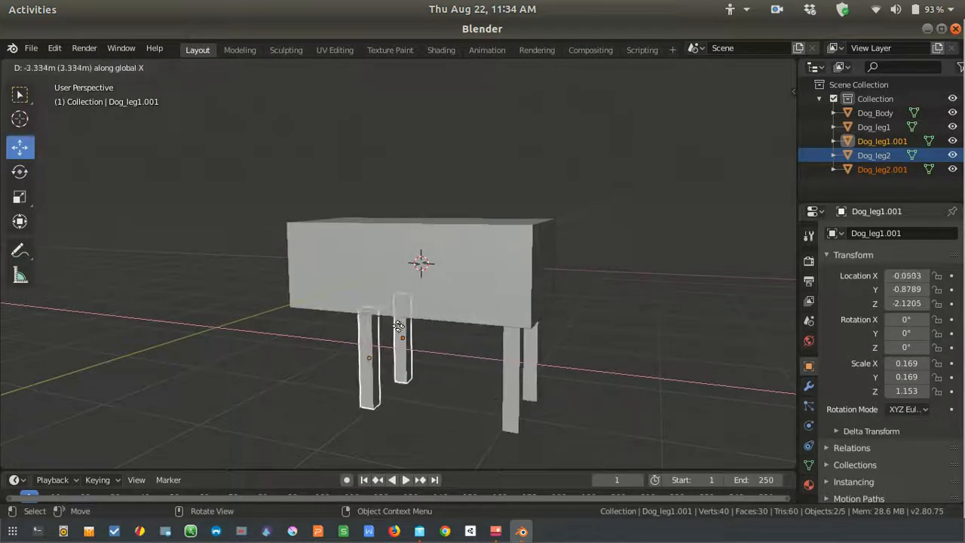
{"action": "left_click", "coordinate": [335, 343]}
{"action": "middle_click_drag", "start_coordinate": [336, 344], "coordinate": [316, 366]}
{"action": "left_click", "coordinate": [313, 376]}
{"action": "left_click", "coordinate": [313, 379]}
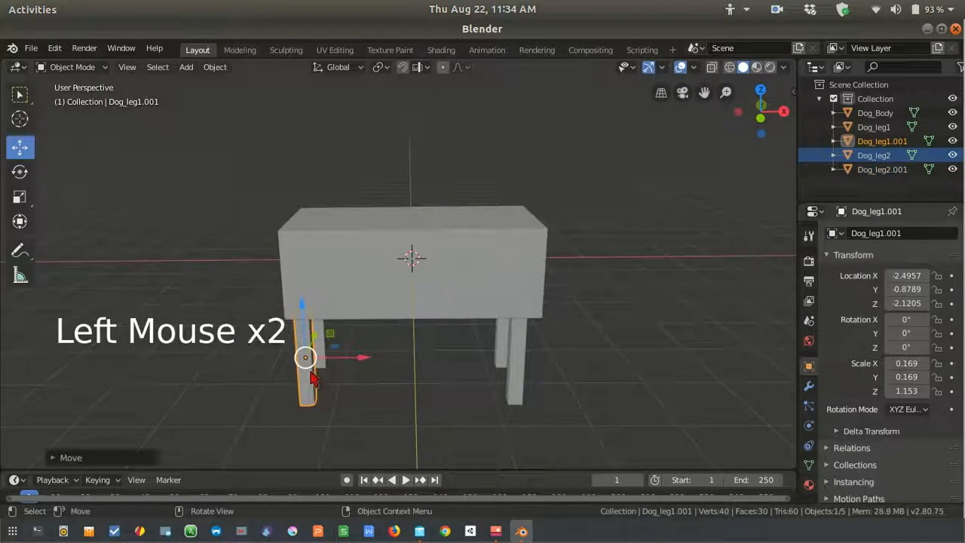
Rename the front leg object Dog_leg2 as Dog_leg3.
{"action": "left_click", "coordinate": [896, 156]}
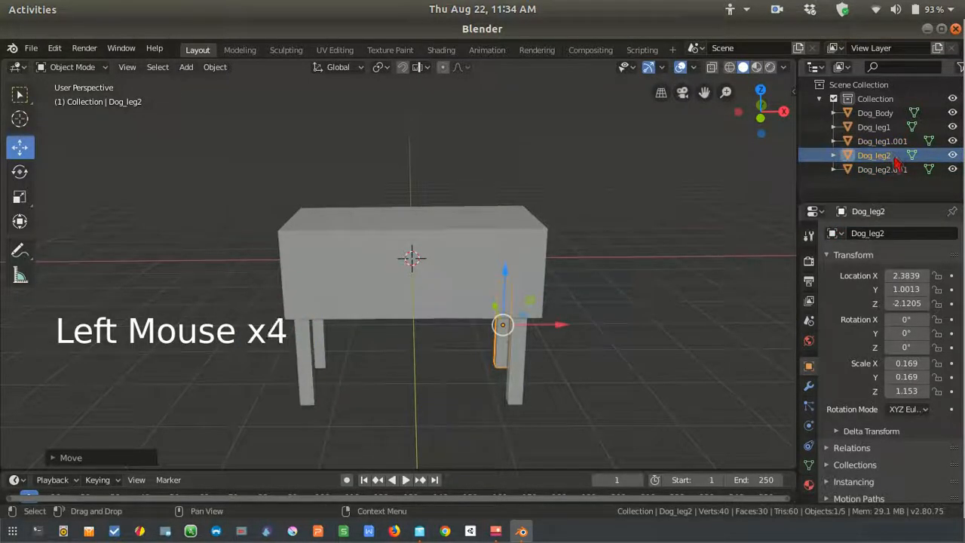
{"action": "double_click", "coordinate": [894, 156]}
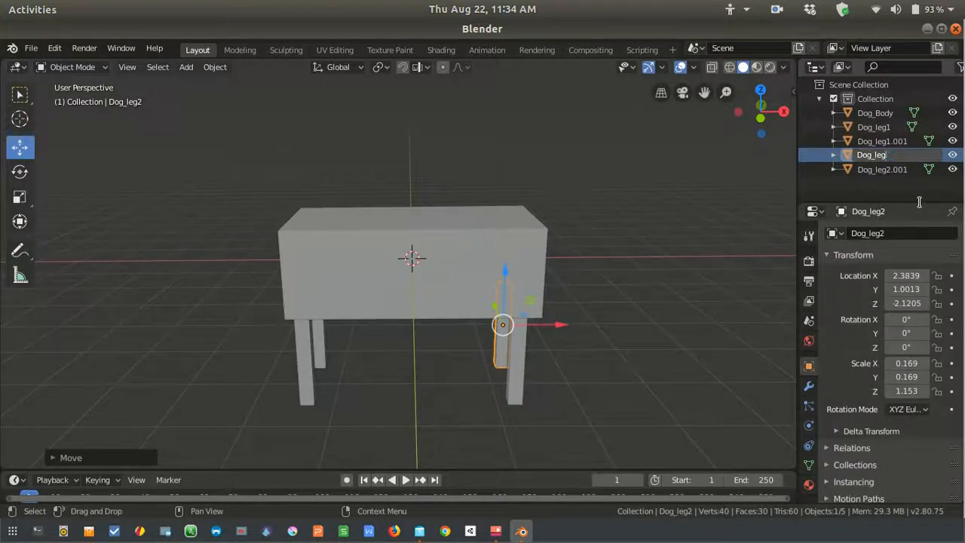
{"action": "type", "text": "Dog_leg3"}
{"action": "key", "text": "Return"}
Rename the rear leg object Dog_leg2.001 as Dog_leg4.
{"action": "left_click", "coordinate": [904, 155]}
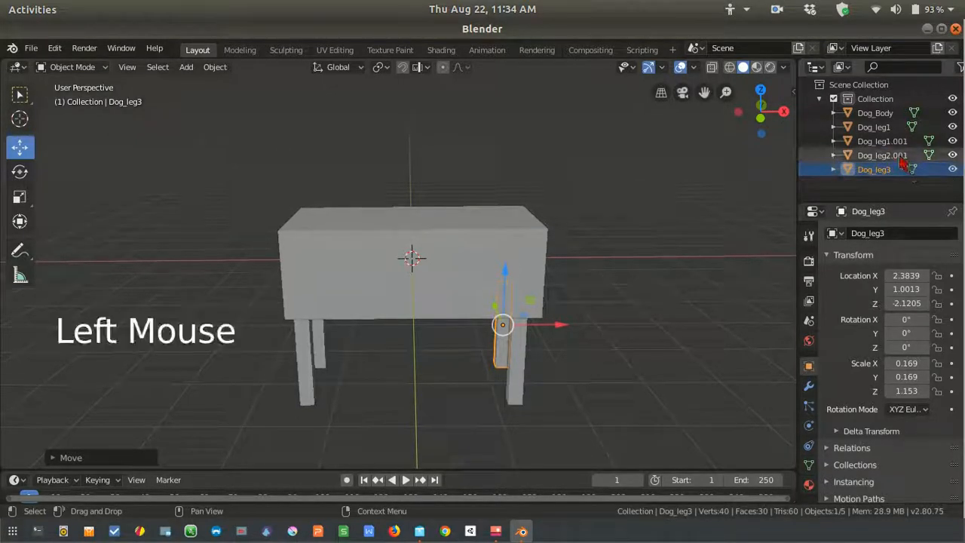
{"action": "double_click", "coordinate": [904, 156]}
{"action": "key", "text": "BackSpace"}
{"action": "key", "text": "BackSpace"}
{"action": "key", "text": "BackSpace"}
{"action": "key", "text": "BackSpace"}
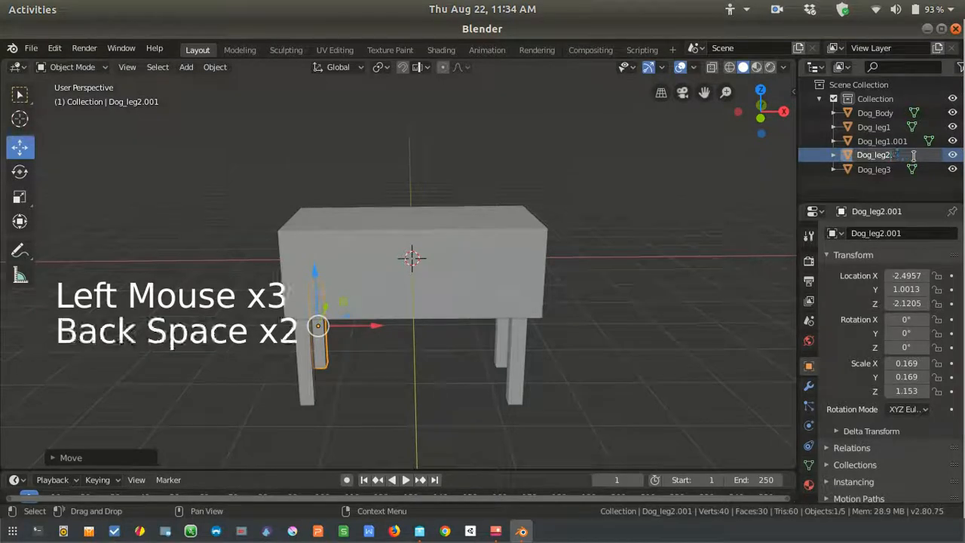
{"action": "key", "text": "BackSpace"}
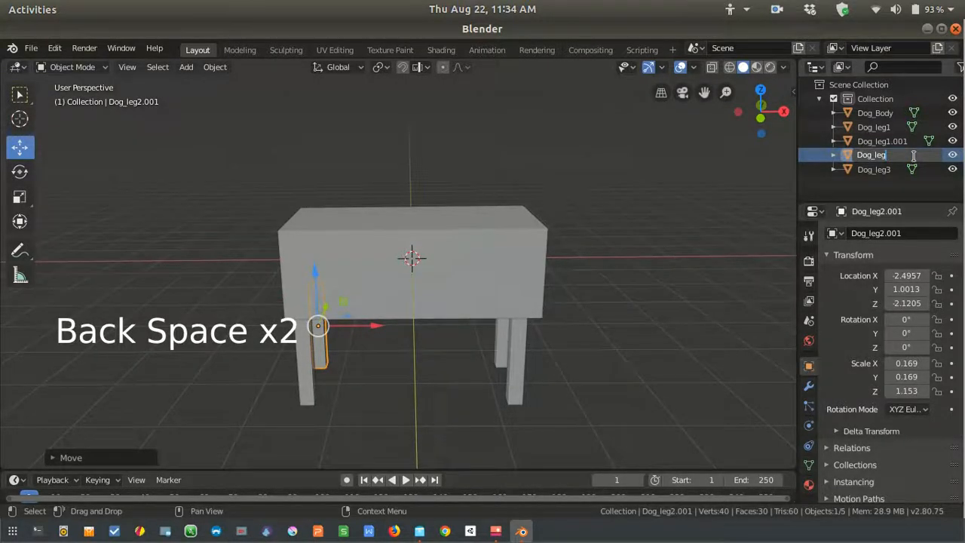
{"action": "type", "text": "4"}
{"action": "key", "text": "Return"}
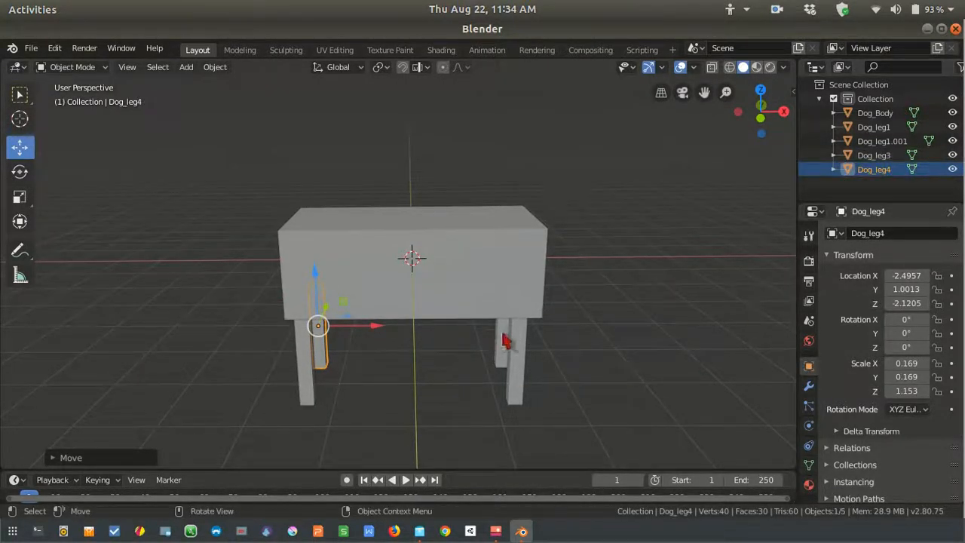
Rename the front leg object Dog_leg3 back to Dog_leg2.
{"action": "left_click", "coordinate": [505, 340]}
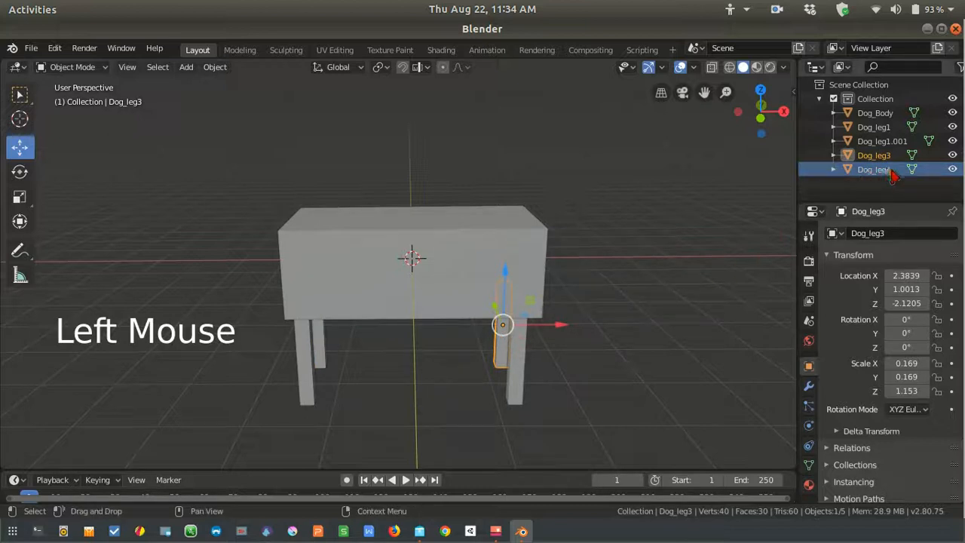
{"action": "middle_click_drag", "start_coordinate": [638, 351], "coordinate": [535, 358]}
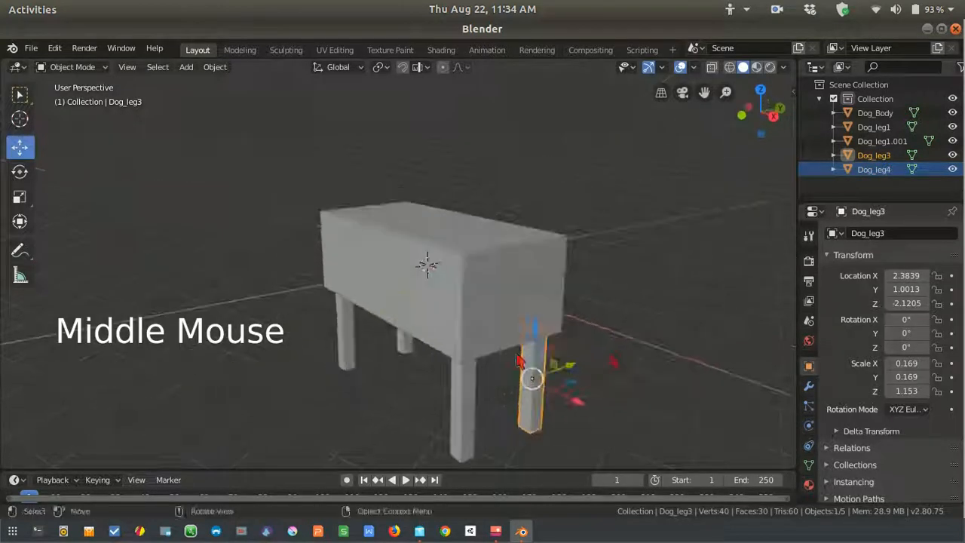
{"action": "left_click", "coordinate": [891, 155]}
{"action": "double_click", "coordinate": [894, 155]}
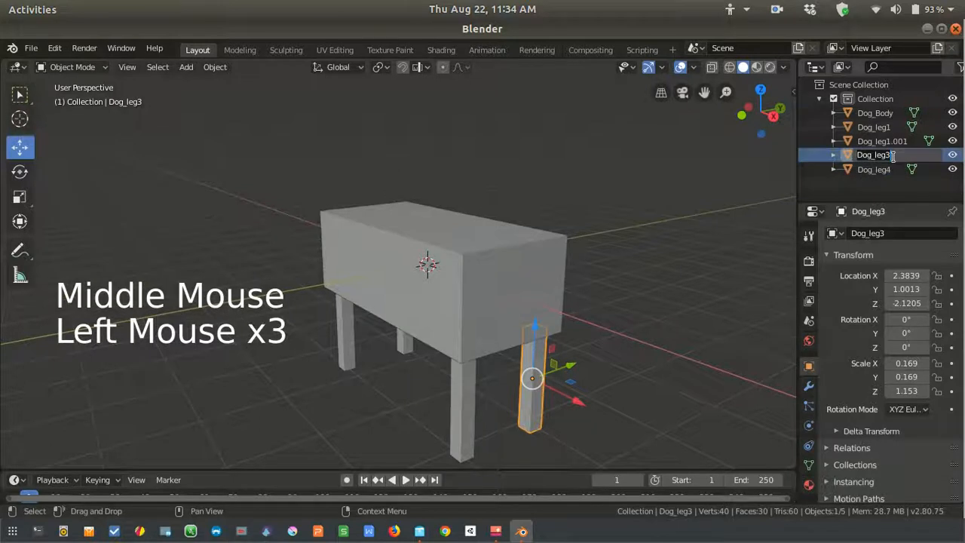
{"action": "type", "text": "2"}
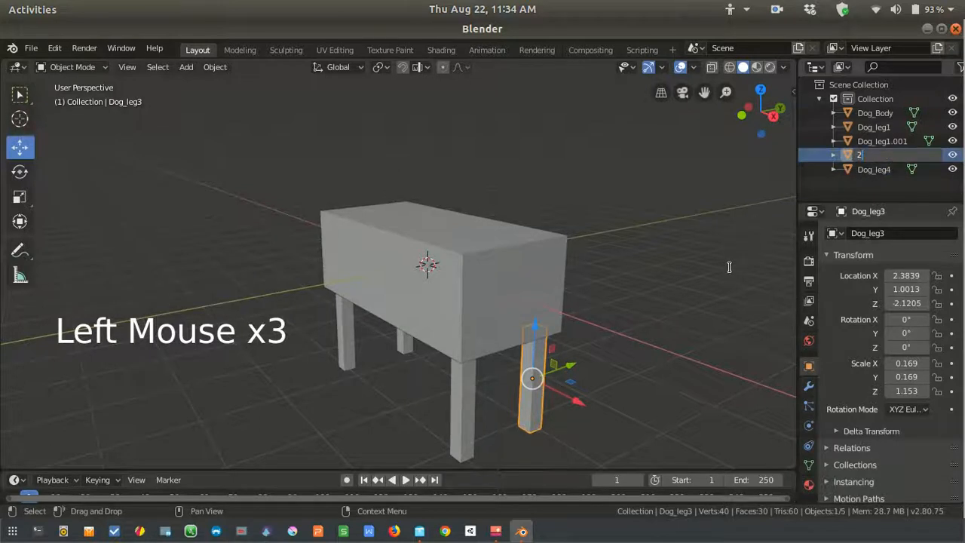
{"action": "key", "text": "BackSpace"}
{"action": "type", "text": "Dog"}
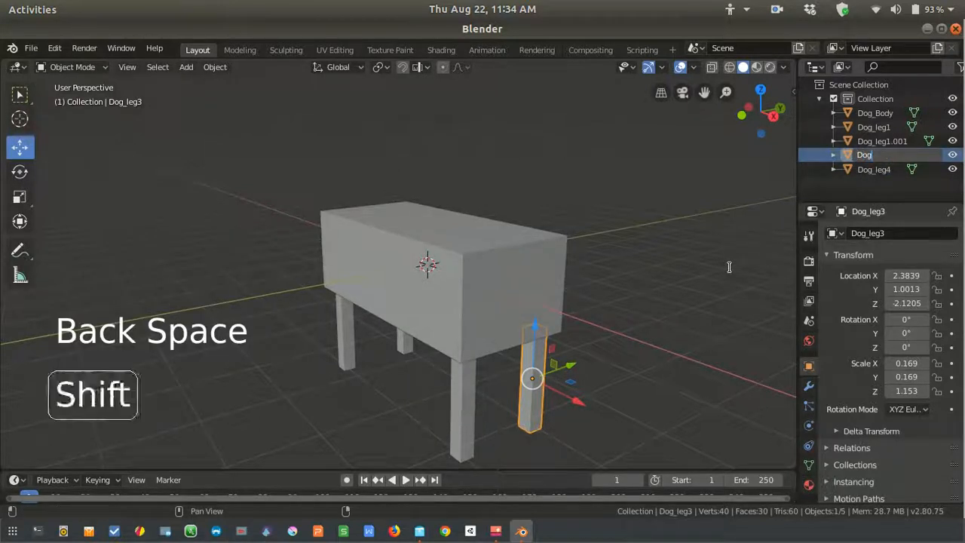
{"action": "type", "text": "_leg2"}
{"action": "key", "text": "Return"}
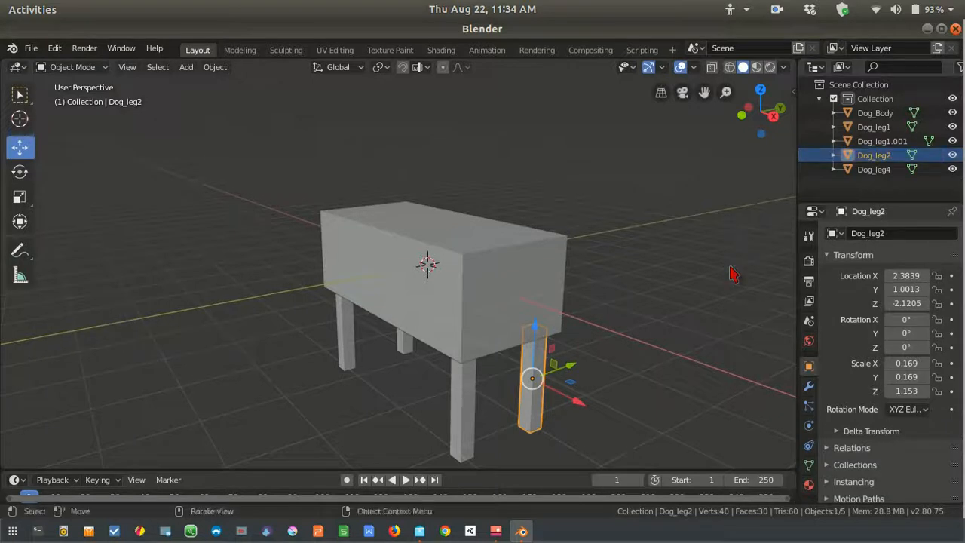
Select the rear leg Dog_leg1.001 and rename it as Dog_leg3.
{"action": "left_click", "coordinate": [349, 346]}
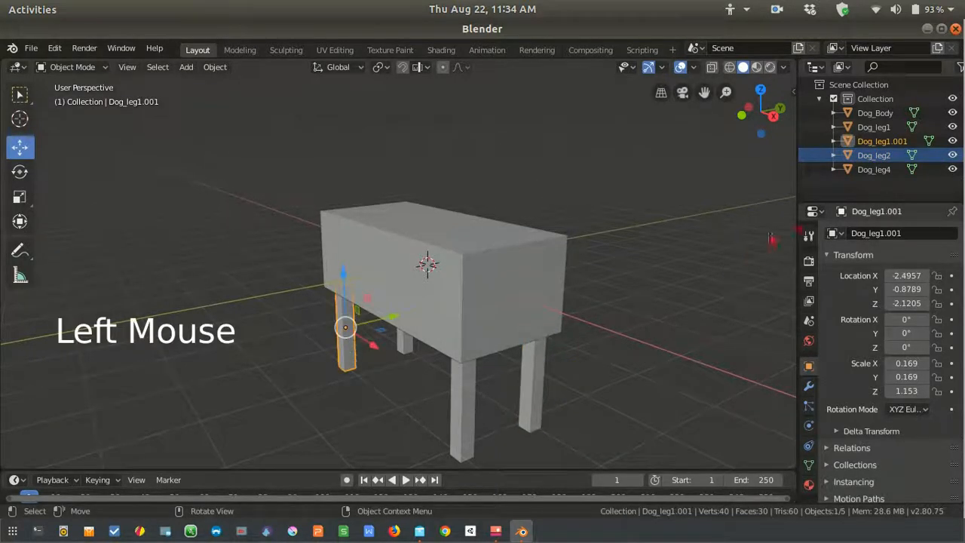
{"action": "left_click", "coordinate": [903, 141]}
{"action": "double_click", "coordinate": [908, 141]}
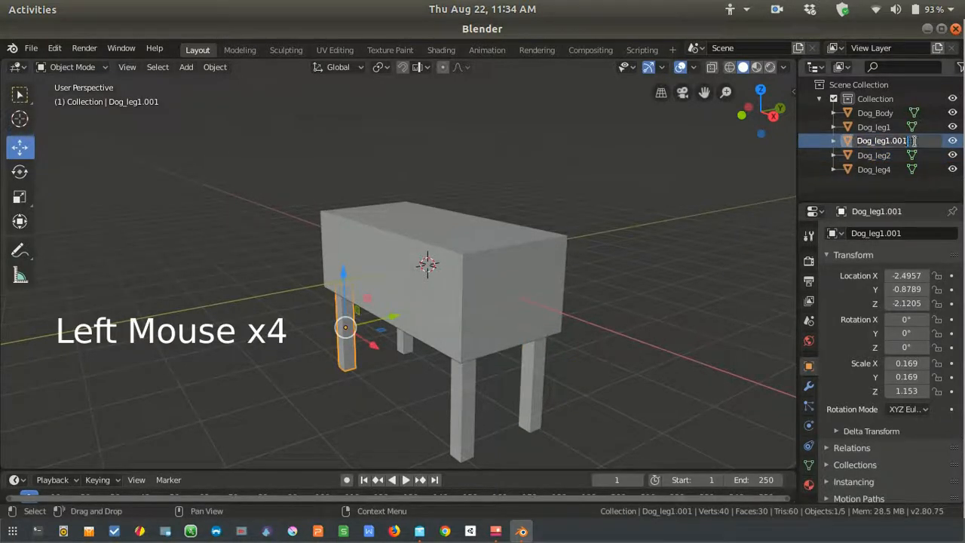
{"action": "key", "text": "BackSpace"}
{"action": "key", "text": "BackSpace"}
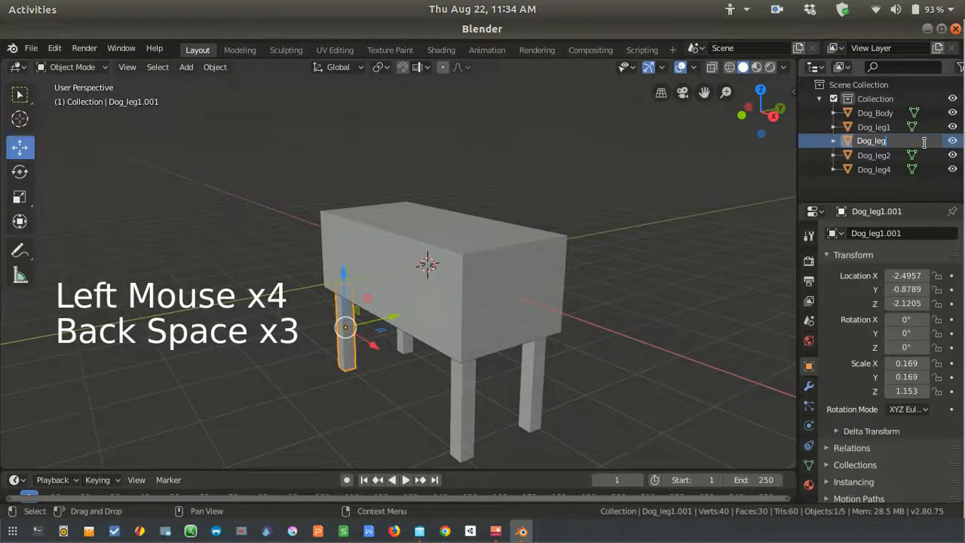
{"action": "type", "text": "3"}
{"action": "key", "text": "Return"}
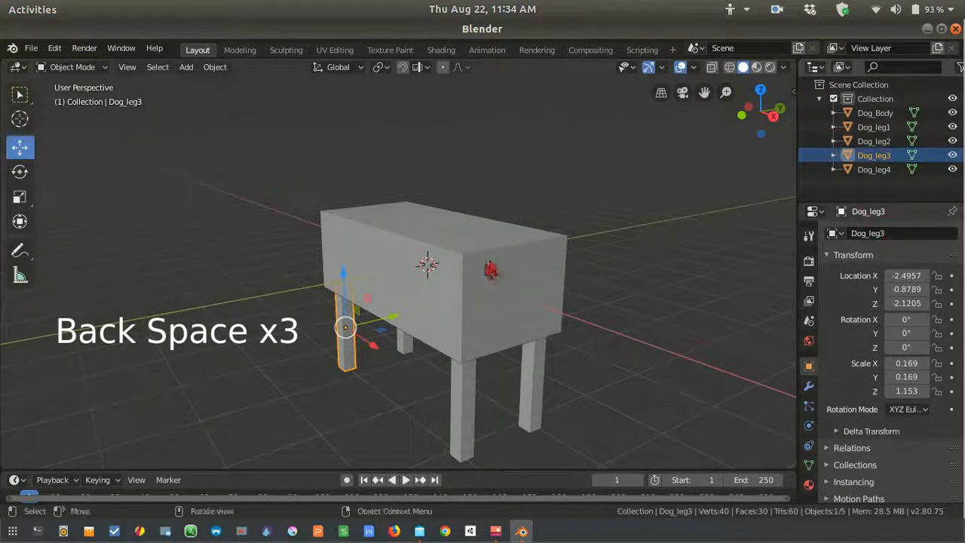
Select all four legs together and extend the selection to the whole dog, including the body.
{"action": "left_click", "coordinate": [408, 352]}
{"action": "middle_click_drag", "start_coordinate": [405, 352], "coordinate": [428, 285]}
{"action": "triple_click", "coordinate": [422, 256]}
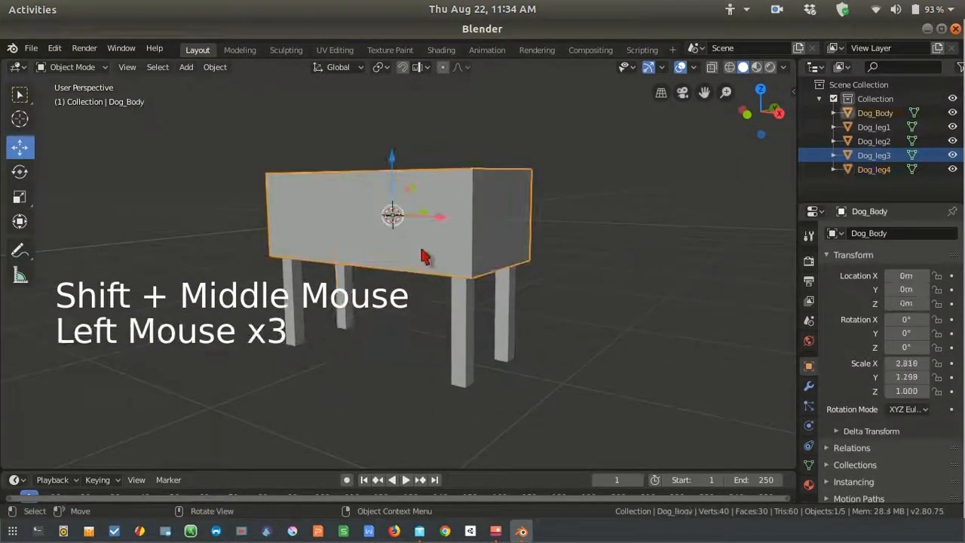
{"action": "left_click", "coordinate": [287, 333]}
{"action": "left_click", "coordinate": [345, 322], "text": "shift"}
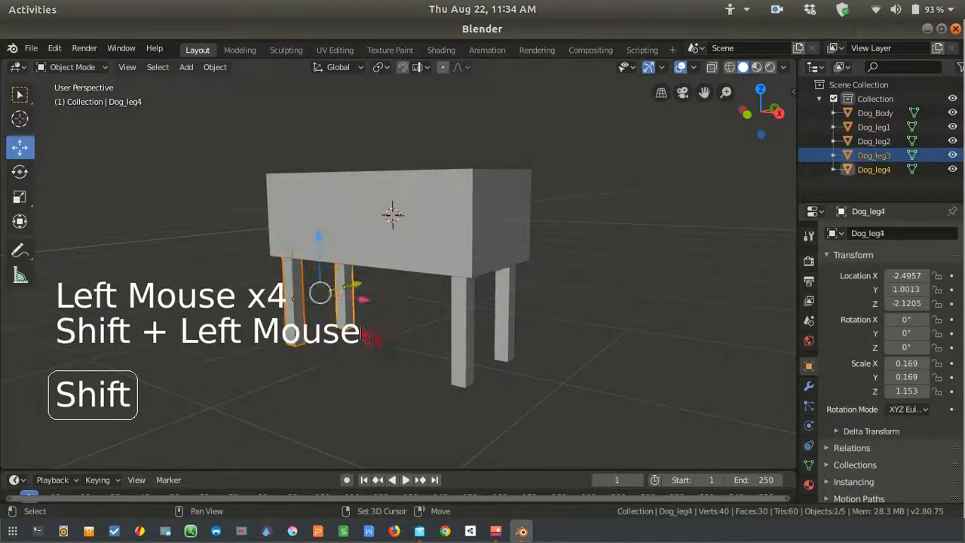
{"action": "left_click", "coordinate": [455, 366], "text": "shift"}
{"action": "left_click", "coordinate": [503, 355], "text": "shift"}
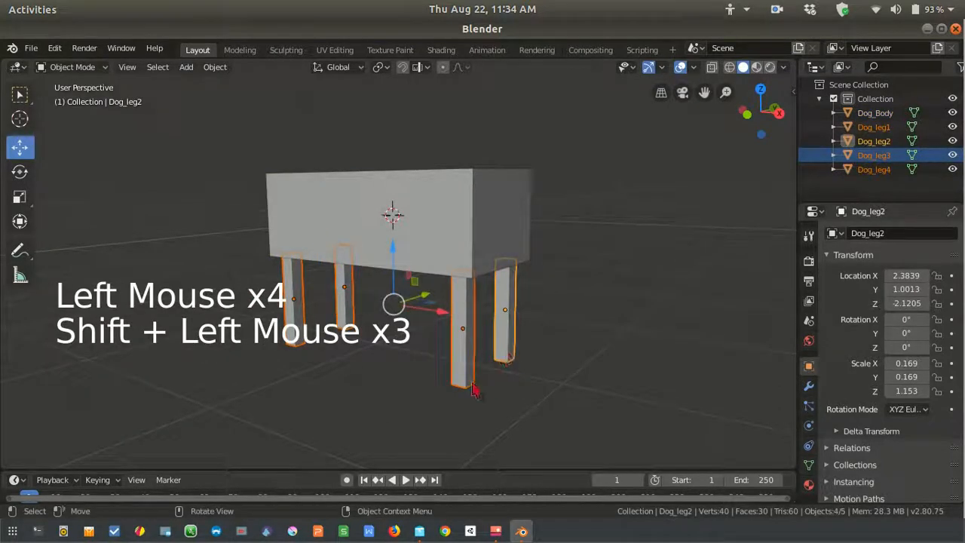
{"action": "key", "text": "a"}
{"action": "scroll", "coordinate": [562, 367], "scroll_direction": "down", "scroll_amount": 1}
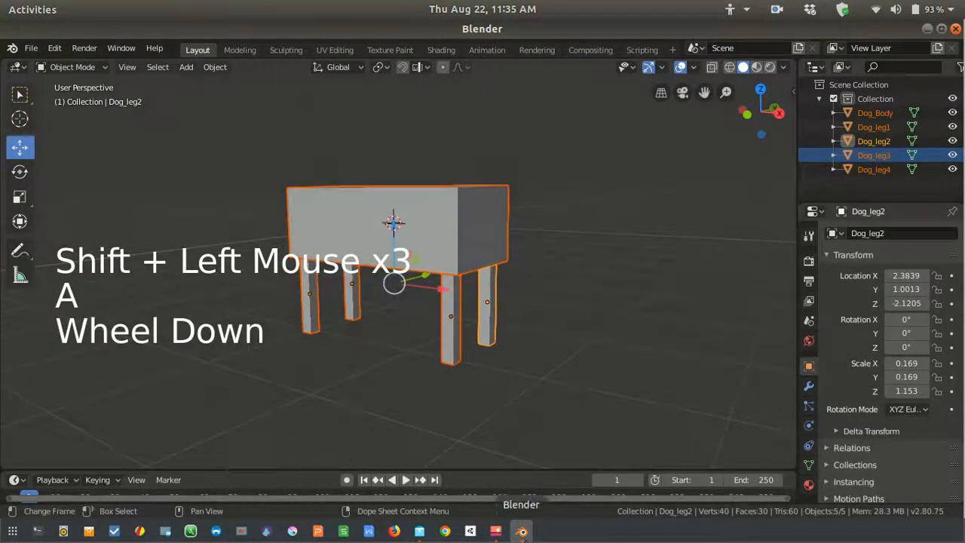
Quit the file manager, switch to Image Viewer to examine the tail on the reference dog, and return to Blender.
{"action": "left_click", "coordinate": [521, 531]}
{"action": "left_click", "coordinate": [521, 530]}
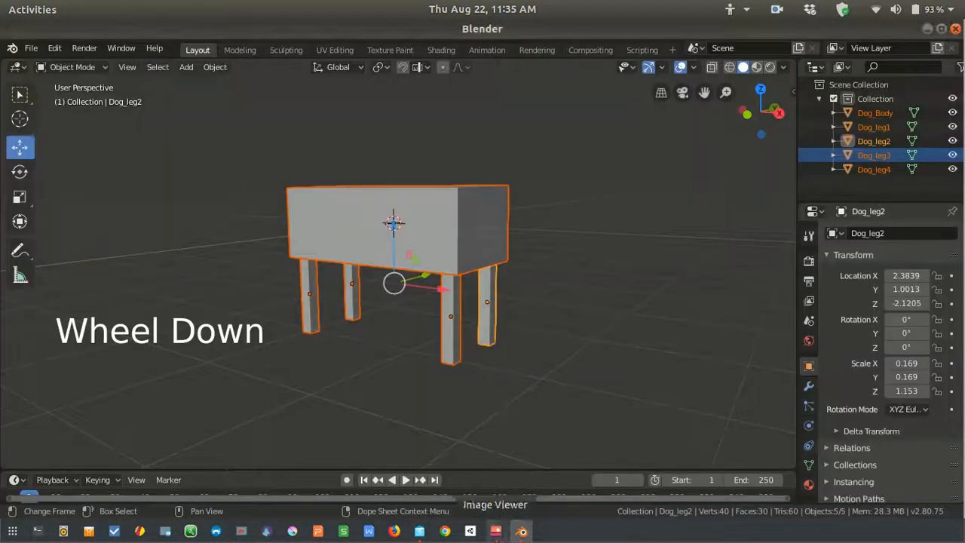
{"action": "left_click", "coordinate": [419, 531]}
{"action": "right_click", "coordinate": [421, 536]}
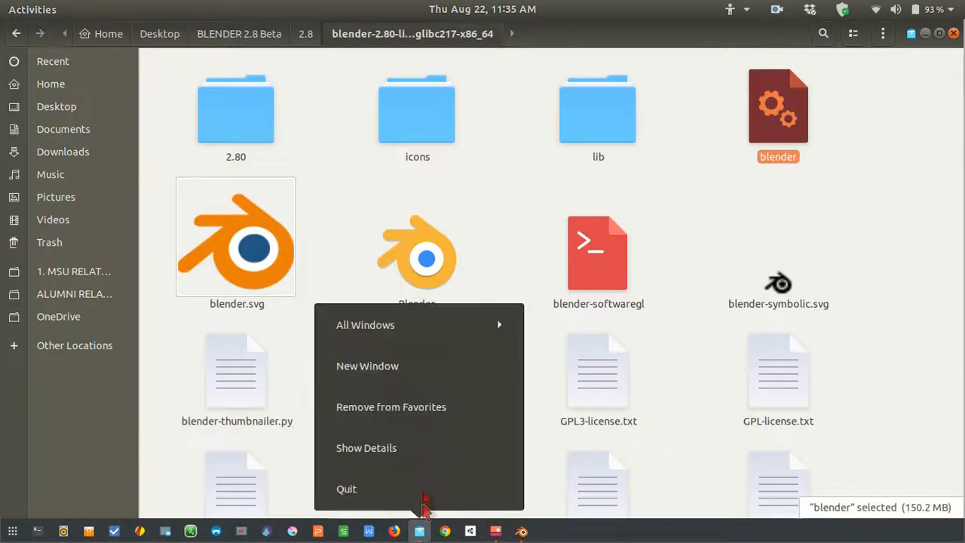
{"action": "left_click", "coordinate": [424, 494]}
{"action": "left_click", "coordinate": [501, 534]}
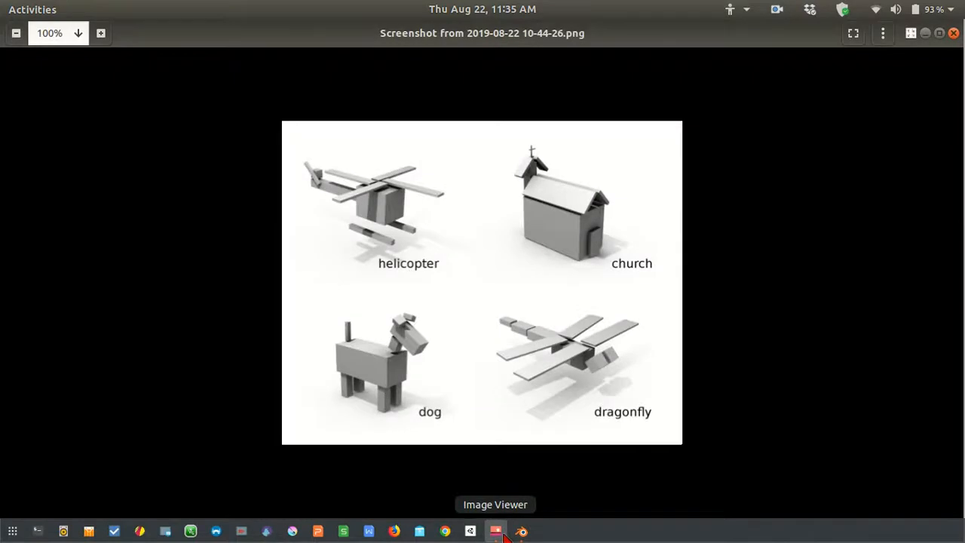
{"action": "scroll", "coordinate": [399, 431], "scroll_direction": "up", "scroll_amount": 3}
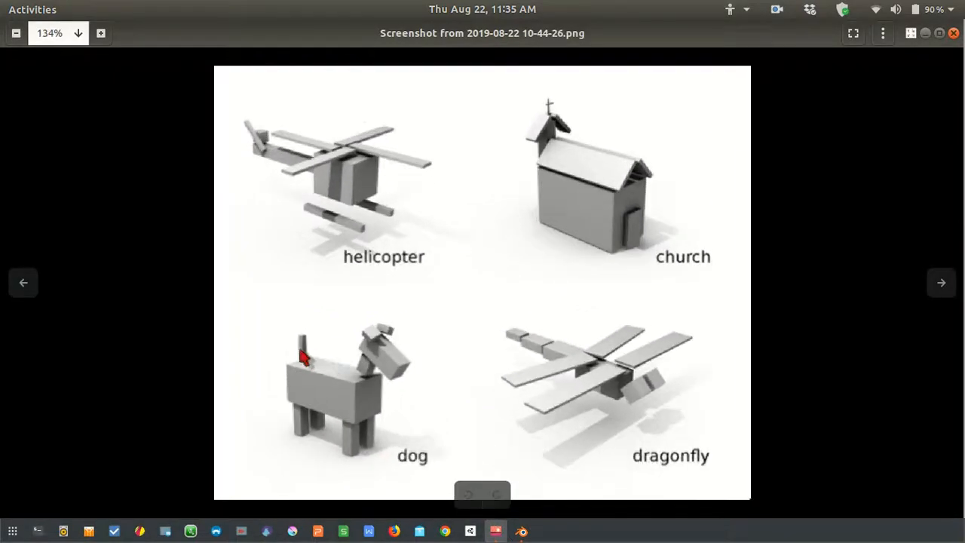
{"action": "scroll", "coordinate": [309, 370], "scroll_direction": "down", "scroll_amount": 2}
{"action": "scroll", "coordinate": [317, 398], "scroll_direction": "up", "scroll_amount": 2}
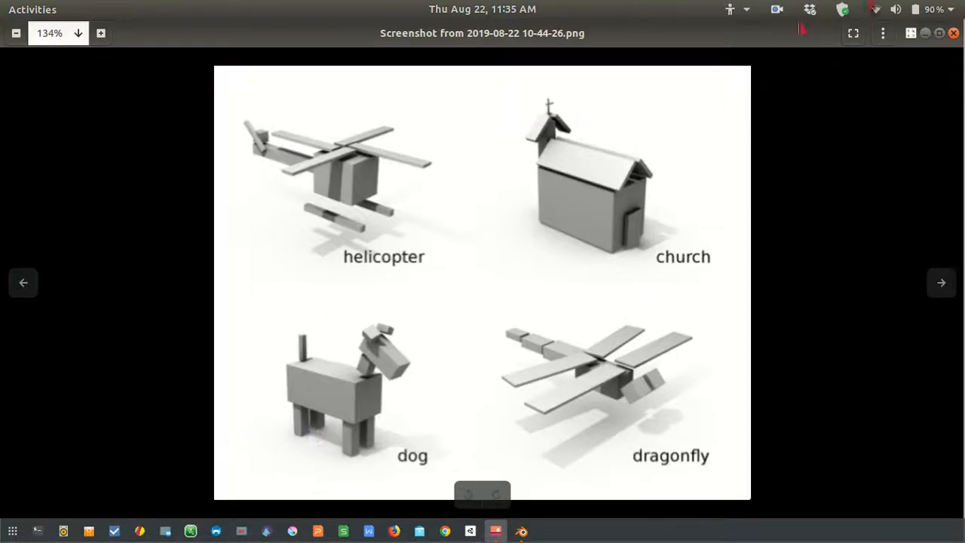
{"action": "left_click", "coordinate": [925, 33]}
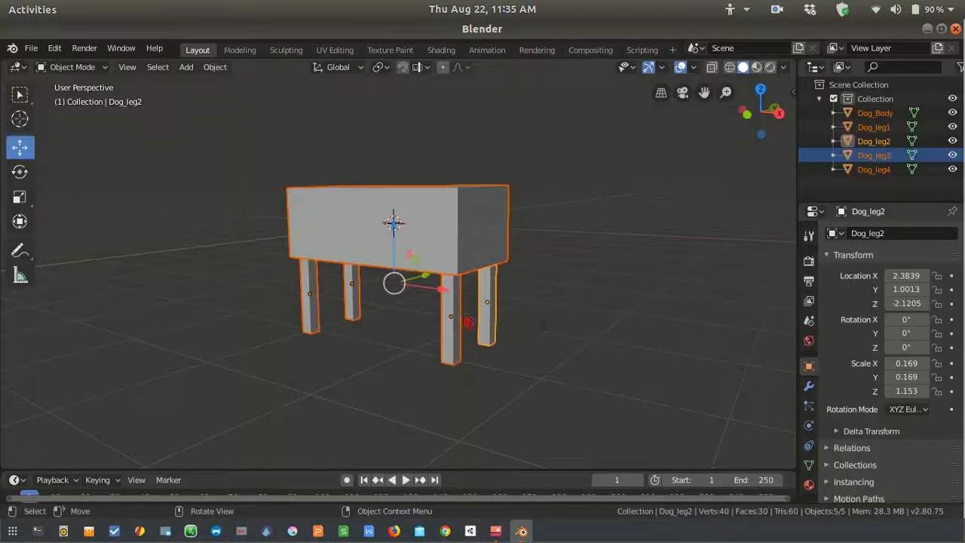
Duplicate only the rear leg Dog_leg3 and place the copy as a tail on the body's rear top, at about X -2.50, Y -0.04, Z 1.91 m.
{"action": "middle_click_drag", "start_coordinate": [468, 322], "coordinate": [508, 349]}
{"action": "key", "text": "a"}
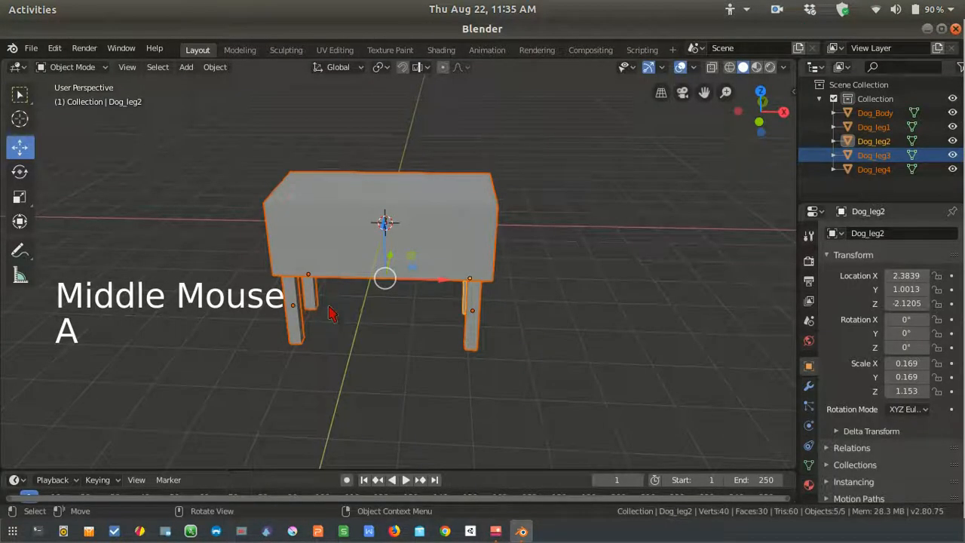
{"action": "key", "text": "alt"}
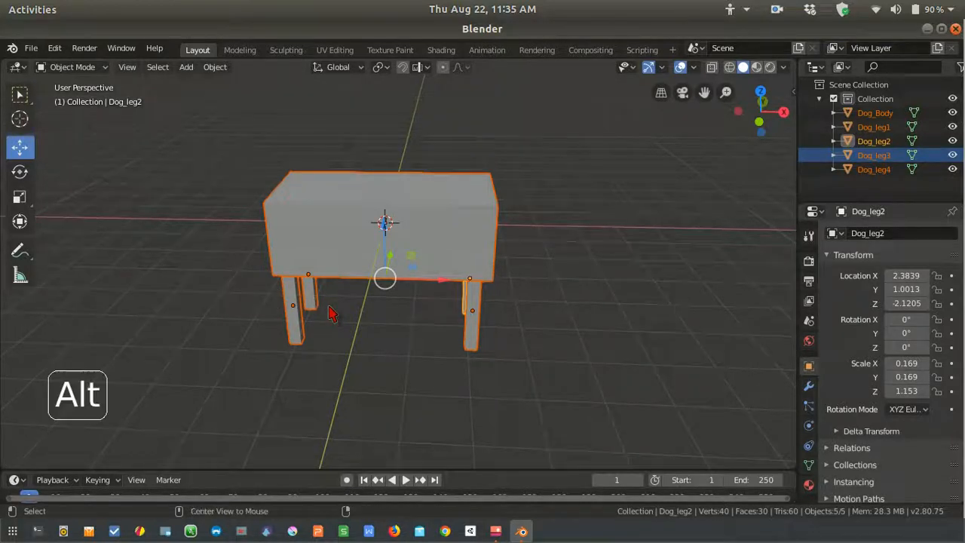
{"action": "key", "text": "alt+a"}
{"action": "left_click", "coordinate": [296, 315]}
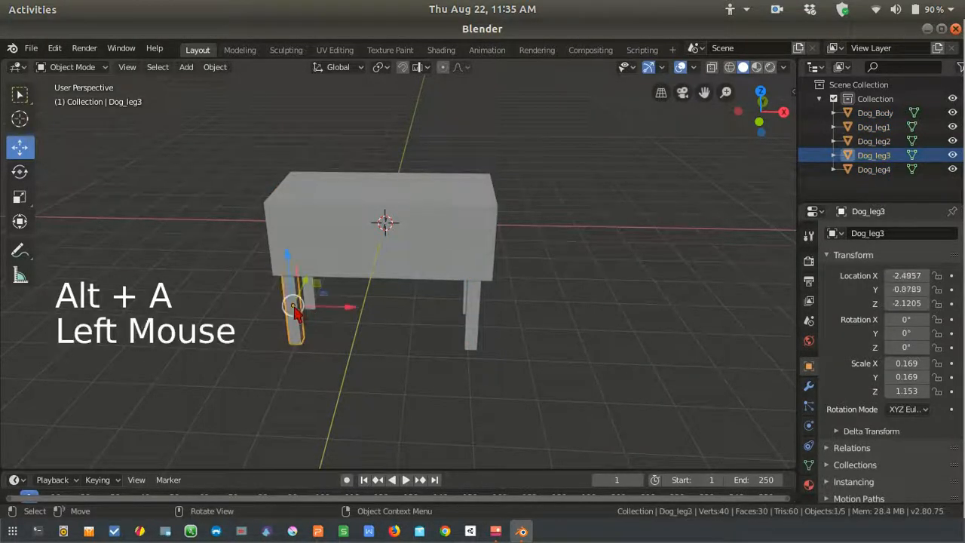
{"action": "middle_click_drag", "start_coordinate": [322, 321], "coordinate": [316, 305]}
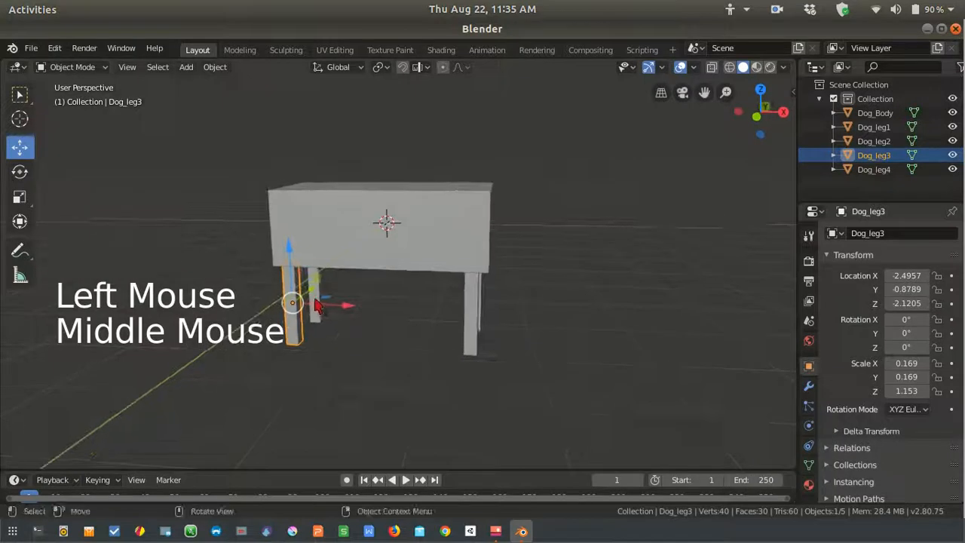
{"action": "key", "text": "shift"}
{"action": "key", "text": "shift+d"}
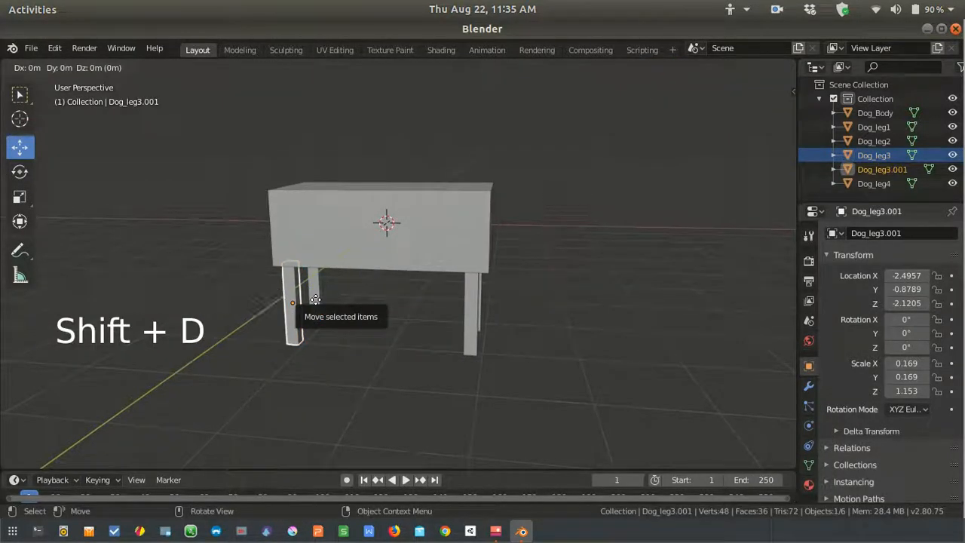
{"action": "left_click", "coordinate": [320, 149]}
{"action": "middle_click_drag", "start_coordinate": [319, 148], "coordinate": [268, 302]}
{"action": "left_click_drag", "start_coordinate": [301, 281], "coordinate": [324, 279]}
{"action": "middle_click_drag", "start_coordinate": [324, 279], "coordinate": [343, 271]}
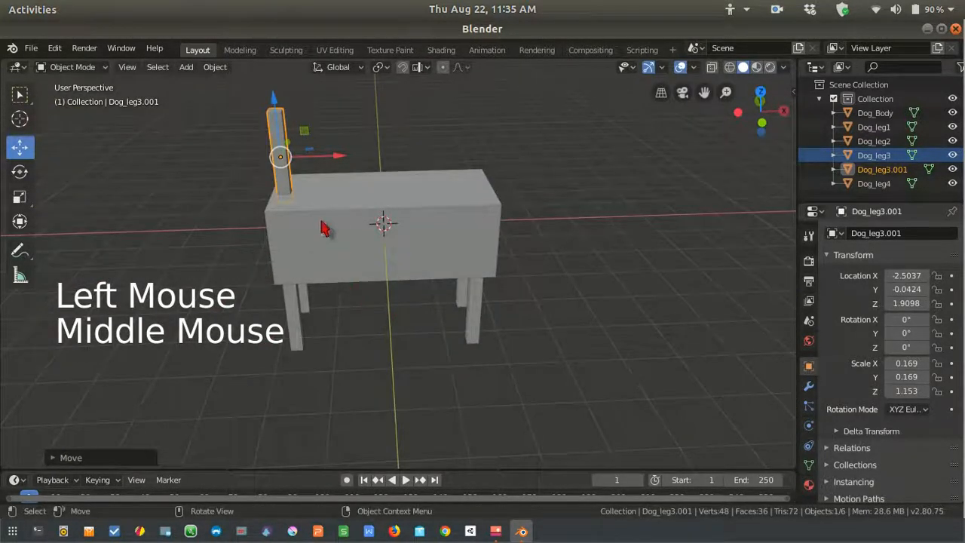
Scale the tail down to about 0.077 × 0.077 × 0.524 and lower it onto the body's top, to about Z 1.48 m.
{"action": "key", "text": "s"}
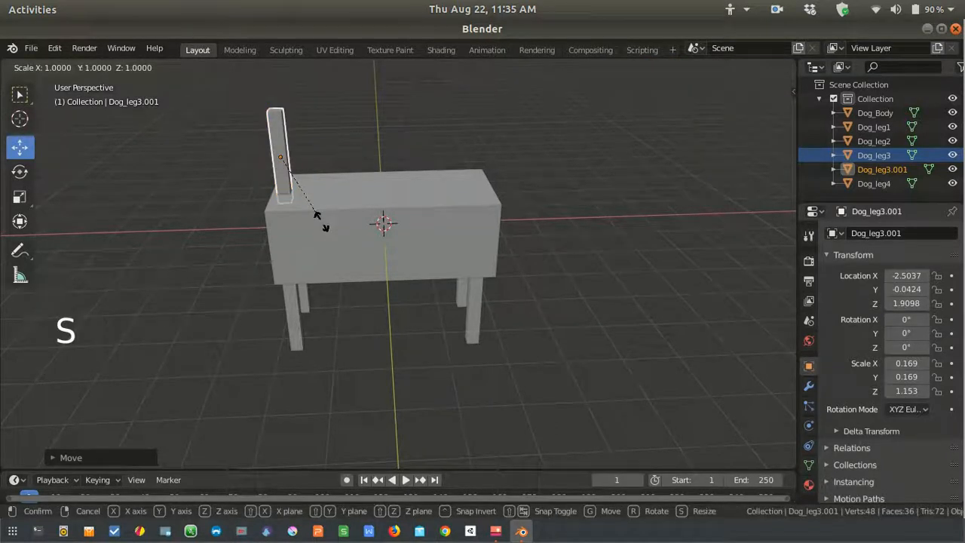
{"action": "left_click", "coordinate": [300, 188]}
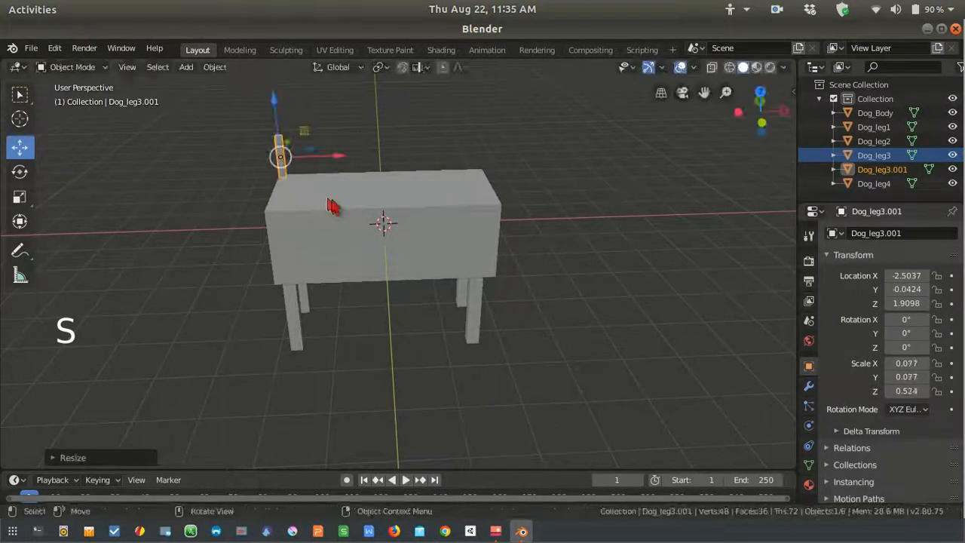
{"action": "middle_click_drag", "start_coordinate": [332, 207], "coordinate": [391, 204]}
{"action": "left_click_drag", "start_coordinate": [278, 125], "coordinate": [278, 131]}
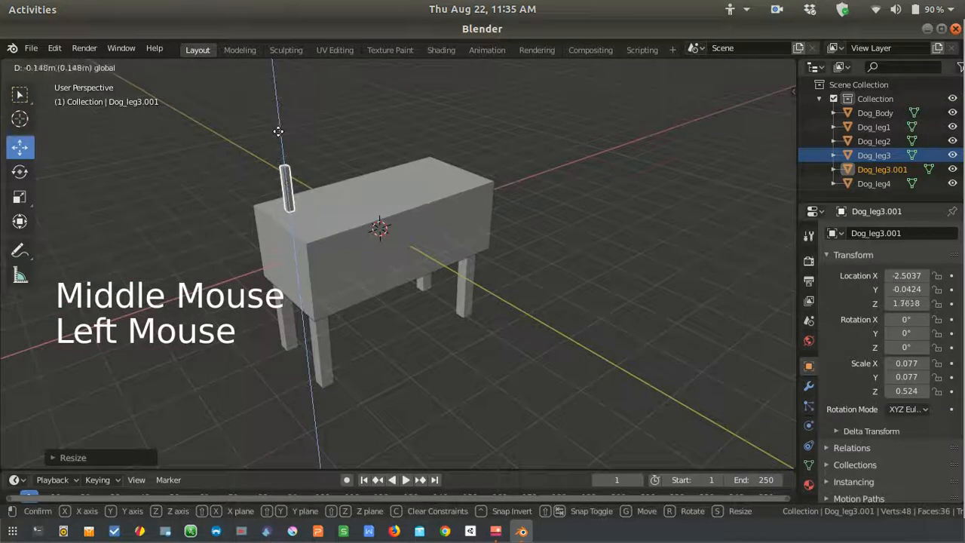
{"action": "double_click", "coordinate": [280, 144]}
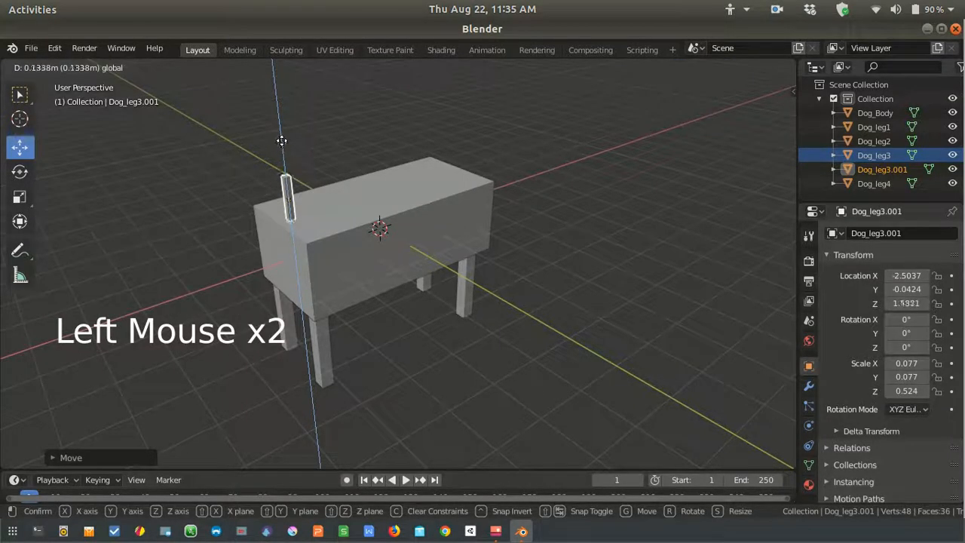
Rename the tail object Dog_leg3.001 as Dog_tail.
{"action": "middle_click_drag", "start_coordinate": [440, 231], "coordinate": [280, 218]}
{"action": "scroll", "coordinate": [339, 189], "scroll_direction": "up", "scroll_amount": 2}
{"action": "scroll", "coordinate": [339, 188], "scroll_direction": "up", "scroll_amount": 1}
{"action": "middle_click_drag", "start_coordinate": [362, 161], "coordinate": [436, 239], "text": "shift"}
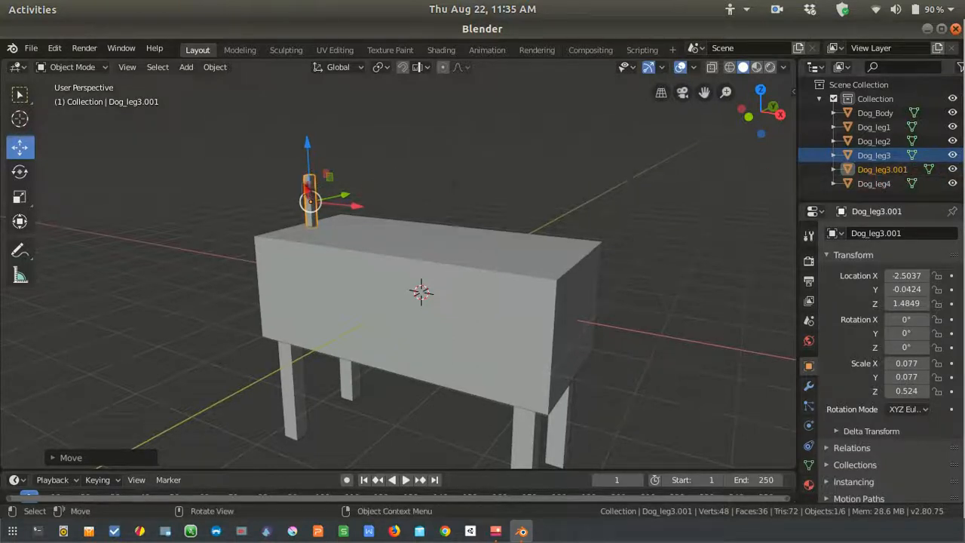
{"action": "left_click", "coordinate": [868, 169]}
{"action": "double_click", "coordinate": [868, 170]}
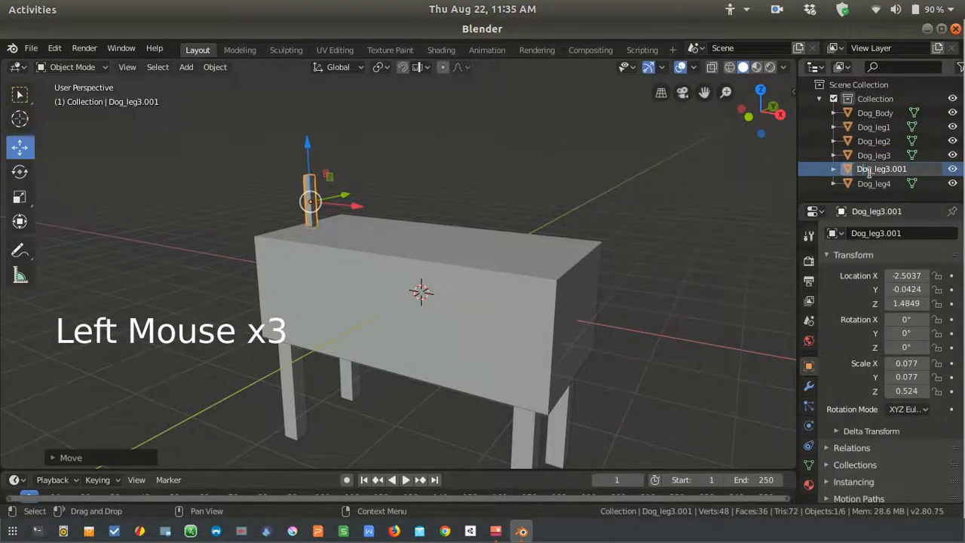
{"action": "key", "text": "BackSpace"}
{"action": "key", "text": "BackSpace"}
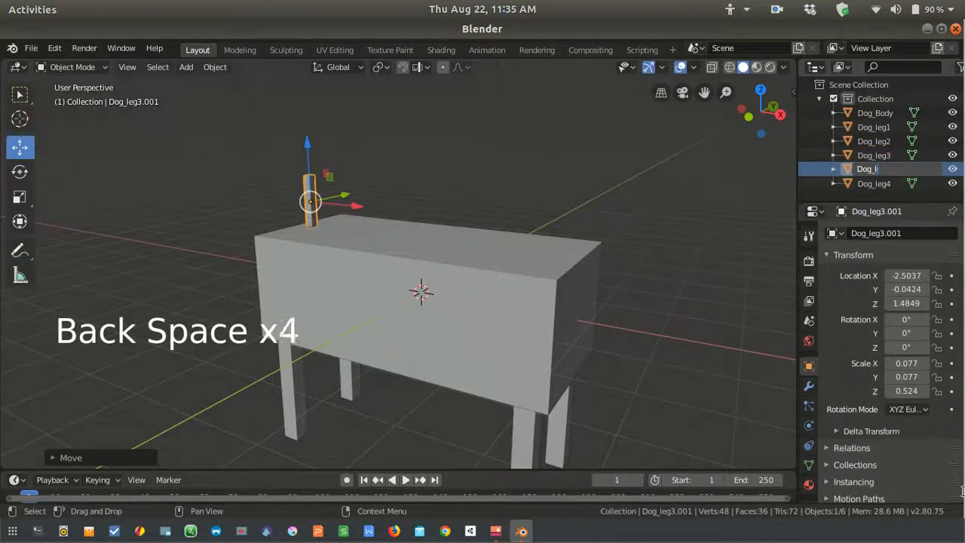
{"action": "type", "text": "tail"}
{"action": "key", "text": "Return"}
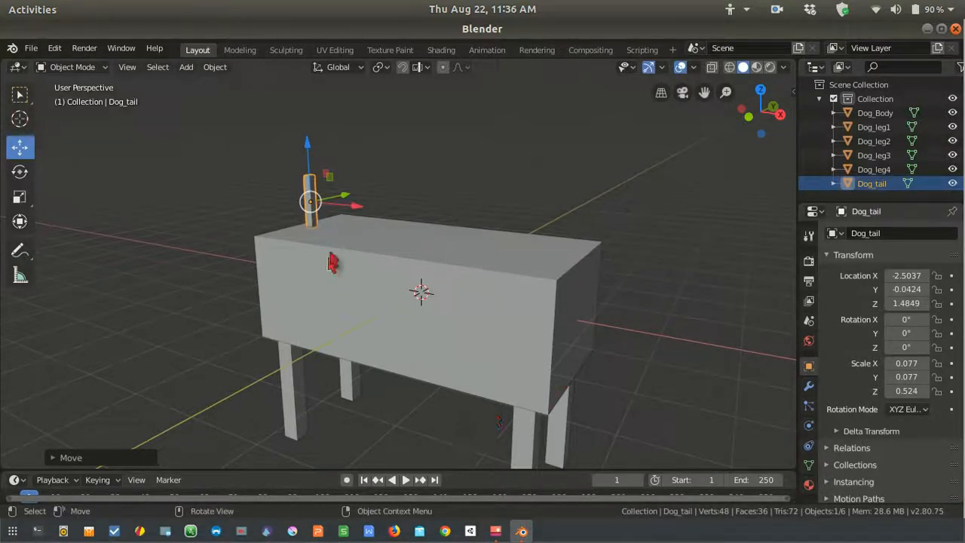
Select the body together with rear leg Dog_leg3, and return the selection to the tail alone.
{"action": "left_click", "coordinate": [381, 253]}
{"action": "left_click", "coordinate": [288, 403]}
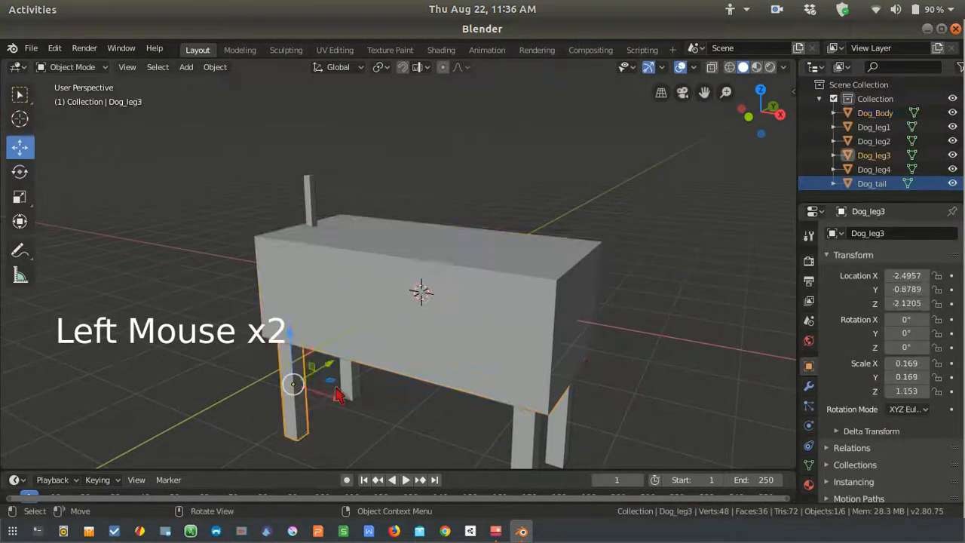
{"action": "left_click", "coordinate": [308, 196]}
{"action": "scroll", "coordinate": [411, 226], "scroll_direction": "down", "scroll_amount": 3}
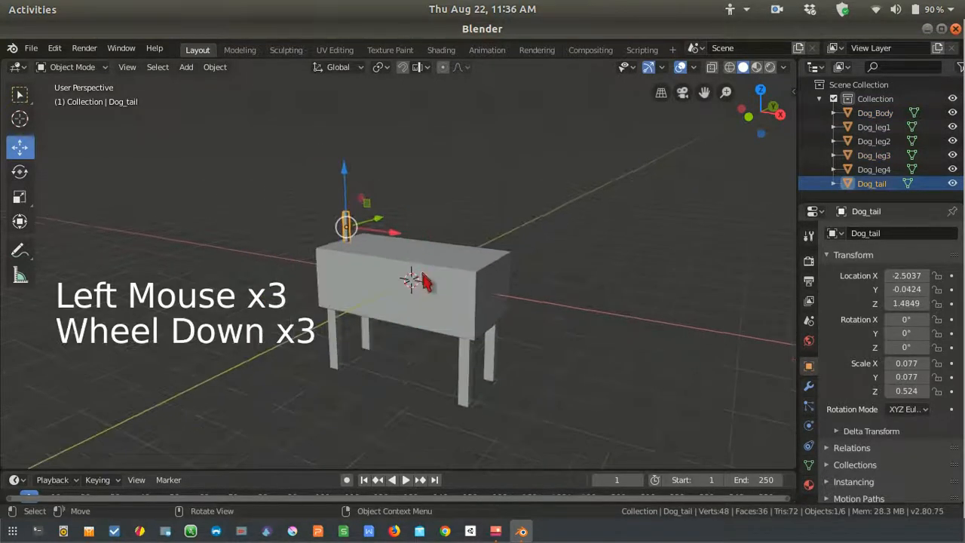
Switch to Image Viewer to examine the neck on the reference dog, and return to Blender.
{"action": "left_click", "coordinate": [500, 531]}
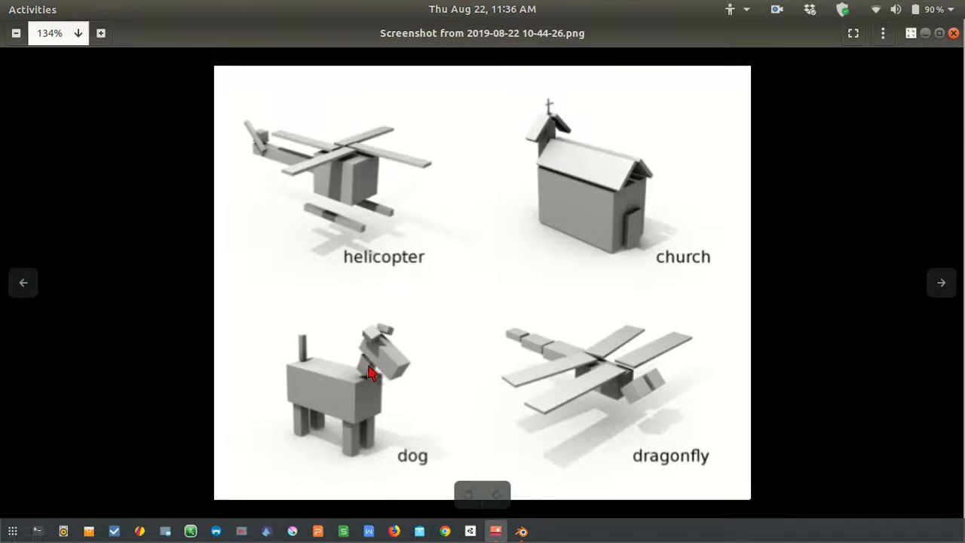
{"action": "left_click", "coordinate": [496, 530]}
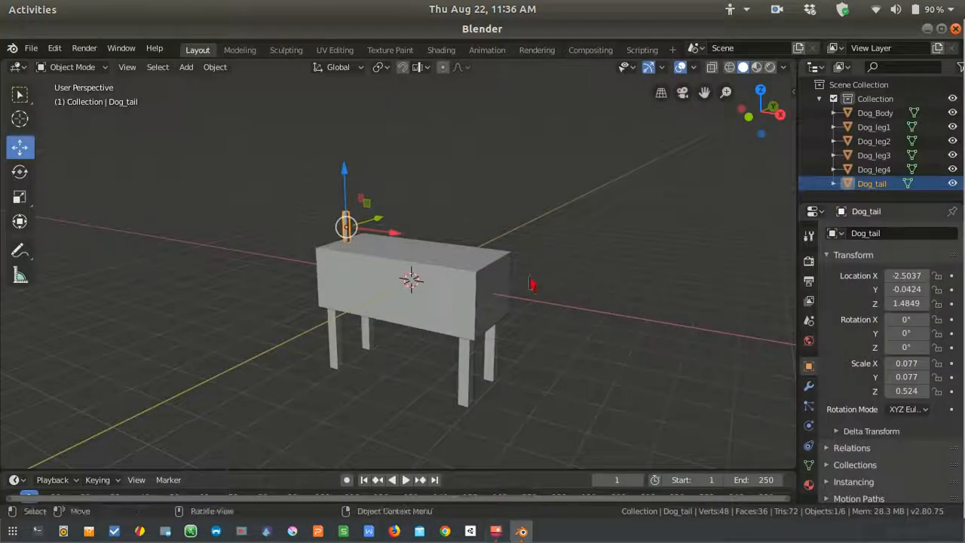
{"action": "scroll", "coordinate": [527, 273], "scroll_direction": "up", "scroll_amount": 2}
{"action": "scroll", "coordinate": [532, 290], "scroll_direction": "down", "scroll_amount": 2}
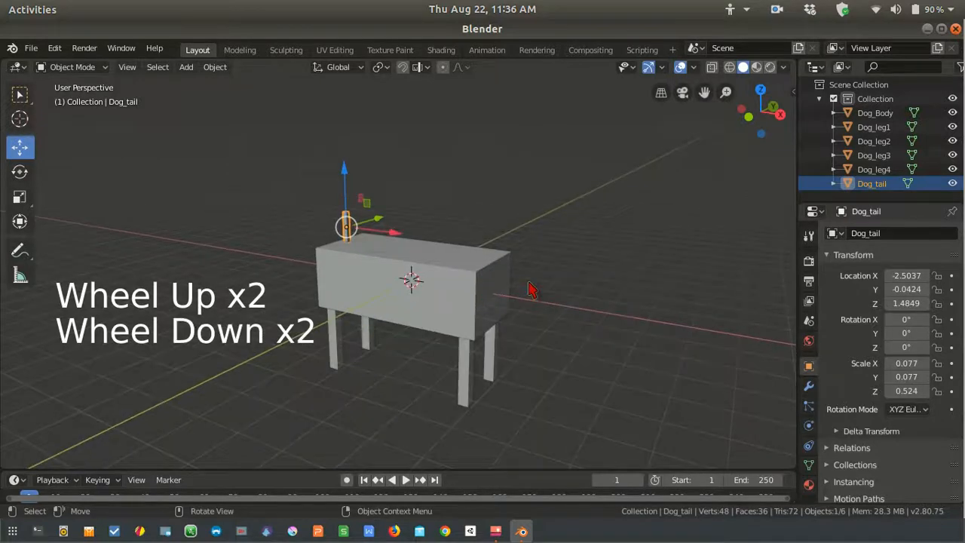
Add a cube and place it above the body's front end, at about X 1.83, Y 0, Z 2.17 m.
{"action": "key", "text": "shift+a"}
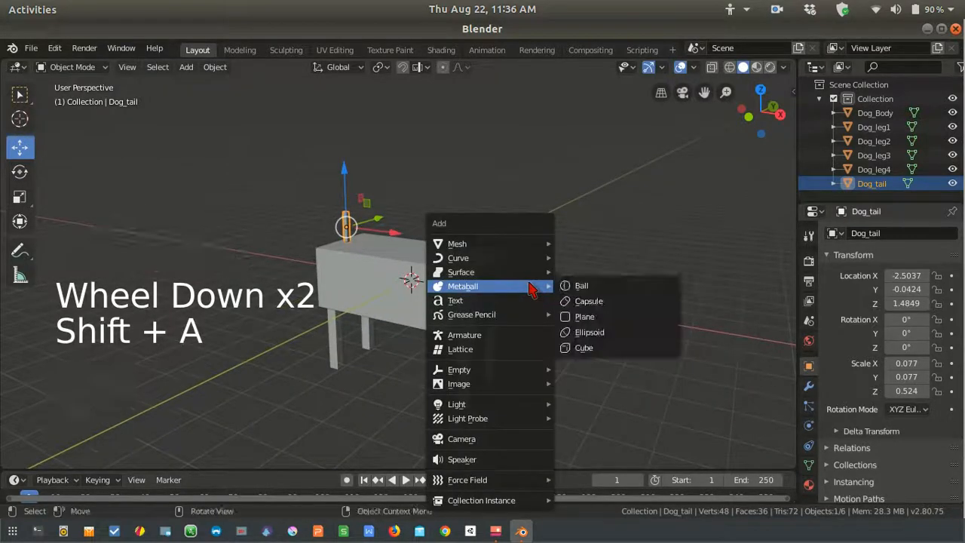
{"action": "mouse_move", "coordinate": [528, 259]}
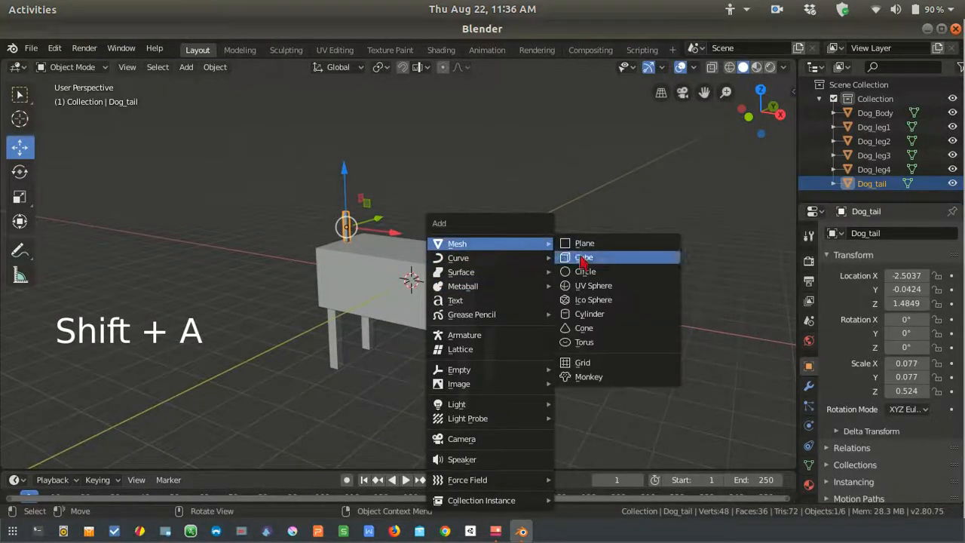
{"action": "left_click", "coordinate": [580, 257]}
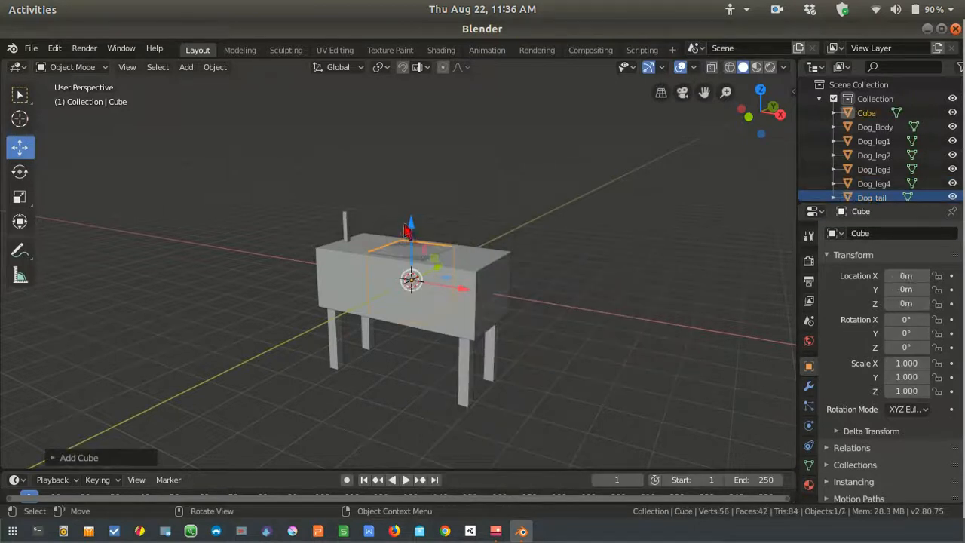
{"action": "left_click_drag", "start_coordinate": [408, 230], "coordinate": [411, 180]}
{"action": "left_click_drag", "start_coordinate": [464, 217], "coordinate": [521, 238]}
Scale the new cube uniformly to about 0.605 and move it onto the body's front, to about X 2.14, Z 1.62 m.
{"action": "key", "text": "s"}
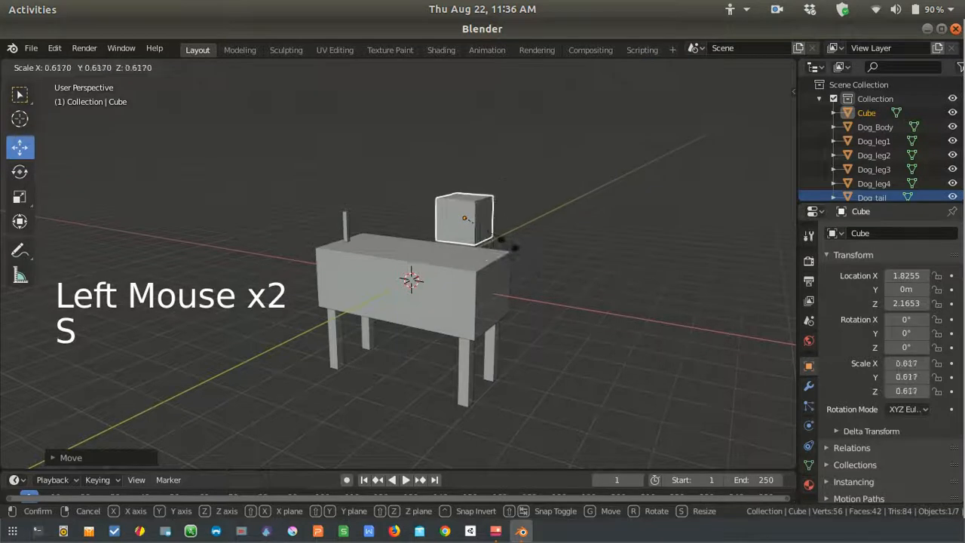
{"action": "left_click", "coordinate": [506, 242]}
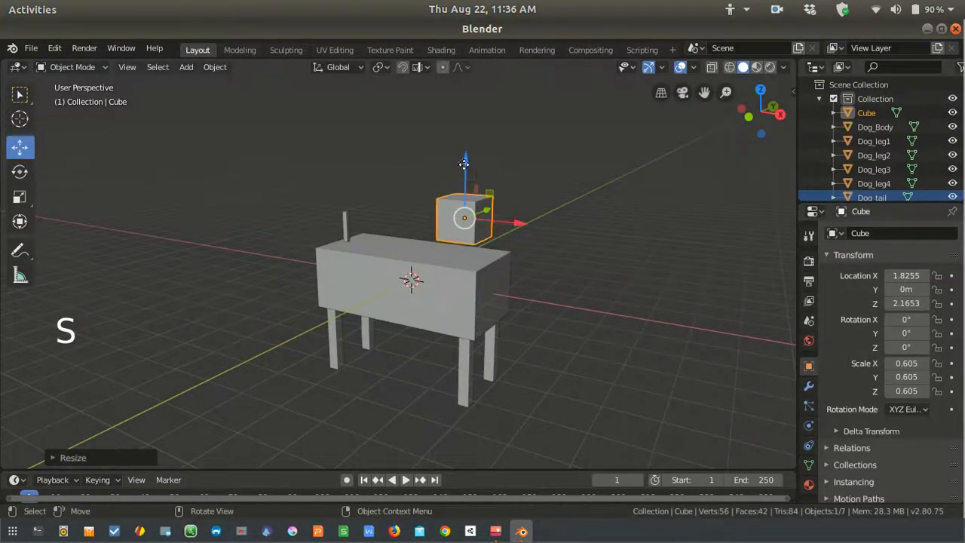
{"action": "left_click_drag", "start_coordinate": [463, 164], "coordinate": [465, 183]}
{"action": "left_click_drag", "start_coordinate": [520, 240], "coordinate": [528, 243]}
Check the reference dog in Image Viewer, return to Blender, and narrow the cube to a Y scale of about 0.399.
{"action": "left_click", "coordinate": [493, 531]}
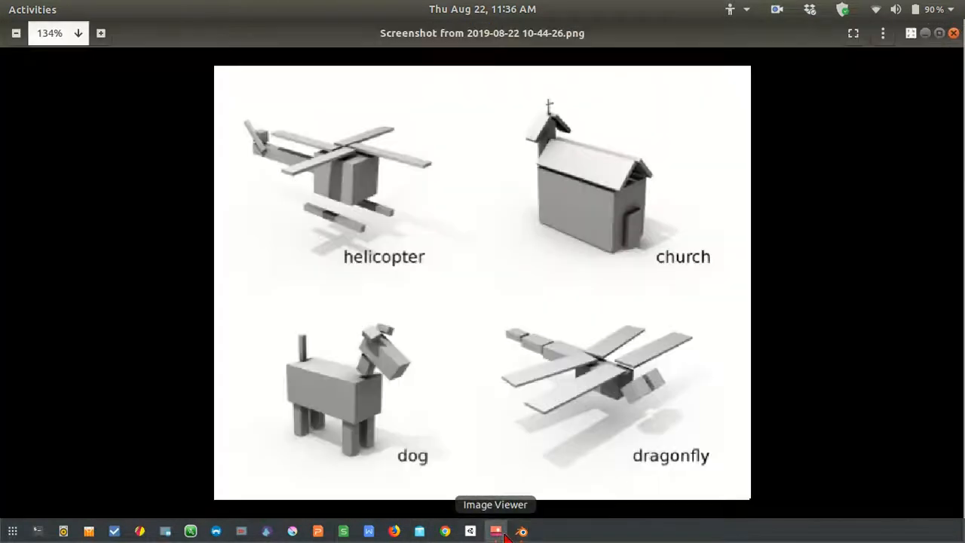
{"action": "left_click", "coordinate": [521, 532]}
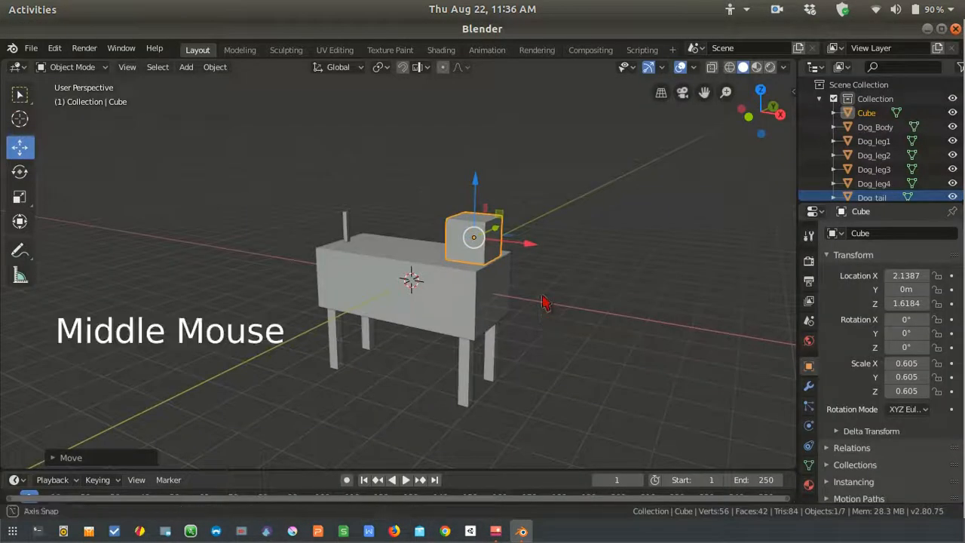
{"action": "middle_click_drag", "start_coordinate": [548, 325], "coordinate": [486, 307]}
{"action": "scroll", "coordinate": [486, 307], "scroll_direction": "up", "scroll_amount": 2}
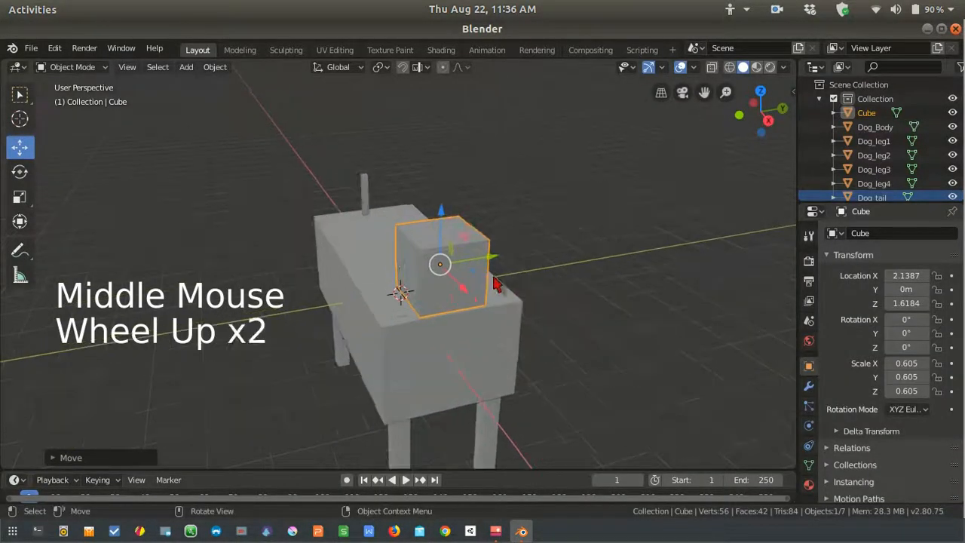
{"action": "key", "text": "s"}
{"action": "key", "text": "y"}
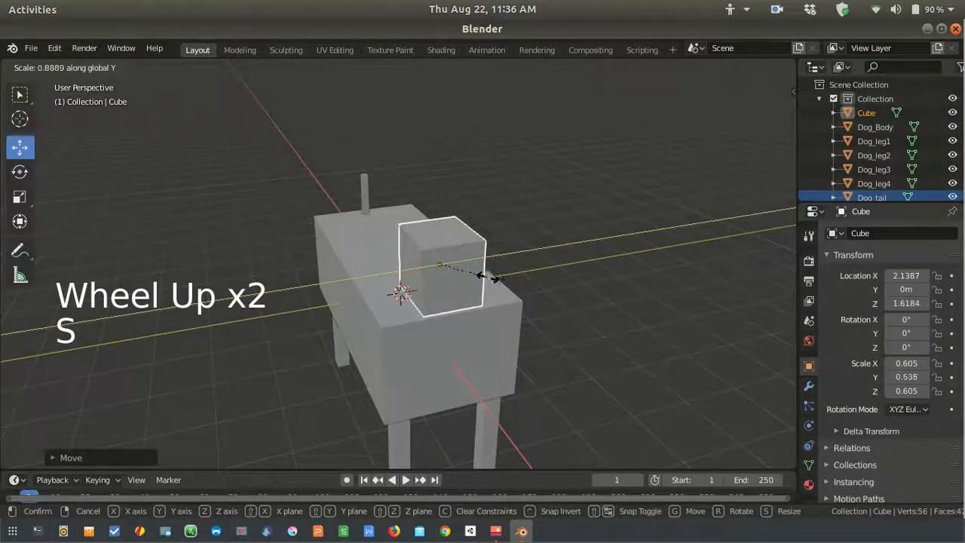
{"action": "left_click", "coordinate": [472, 276]}
Shorten the cube along the X axis to a scale of about 0.515.
{"action": "middle_click_drag", "start_coordinate": [491, 315], "coordinate": [528, 312]}
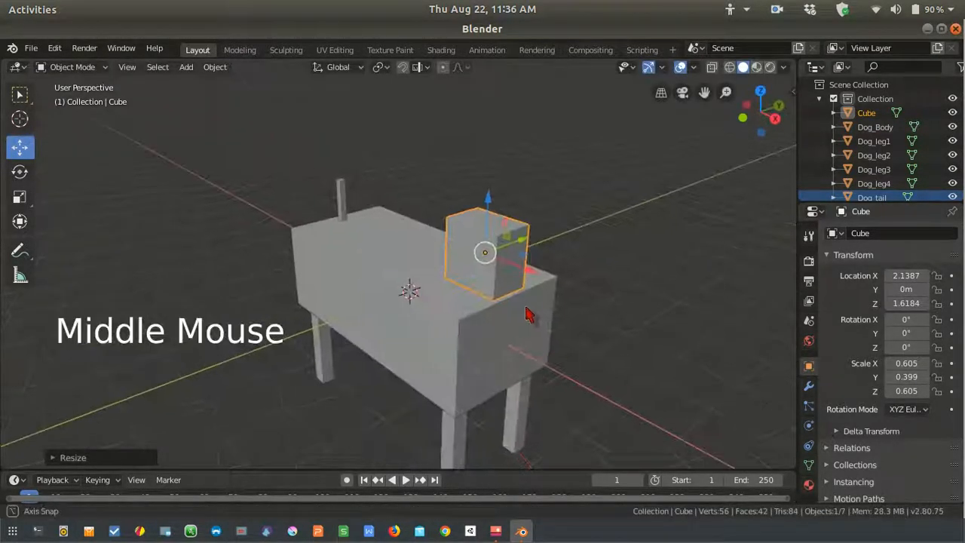
{"action": "key", "text": "s"}
{"action": "key", "text": "x"}
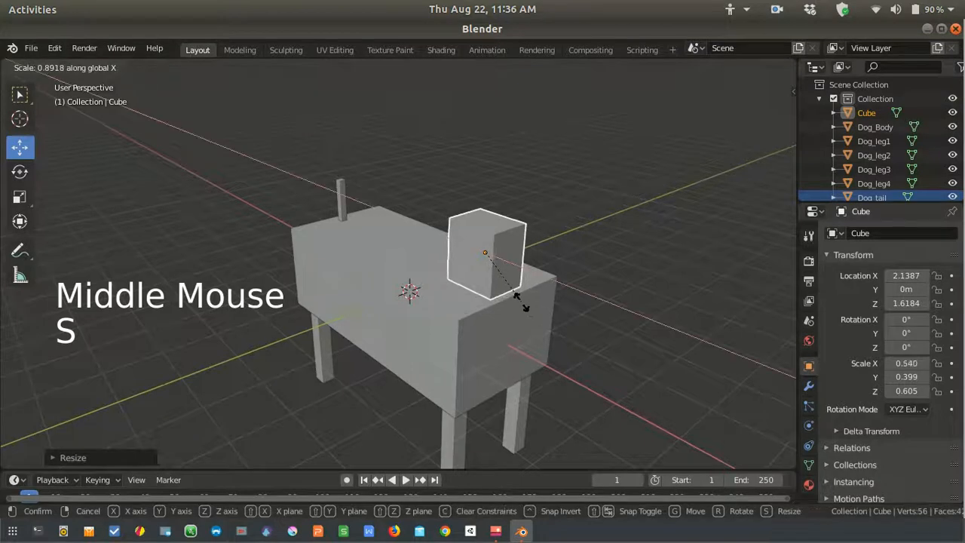
{"action": "left_click", "coordinate": [518, 301]}
Stretch the cube along Z to a scale of about 0.661 and raise it slightly, to about Z 1.66 m.
{"action": "mouse_move", "coordinate": [520, 303]}
{"action": "middle_mouse_down"}
{"action": "mouse_move", "coordinate": [463, 303]}
{"action": "mouse_move", "coordinate": [522, 309]}
{"action": "middle_mouse_up"}
{"action": "key", "text": "s"}
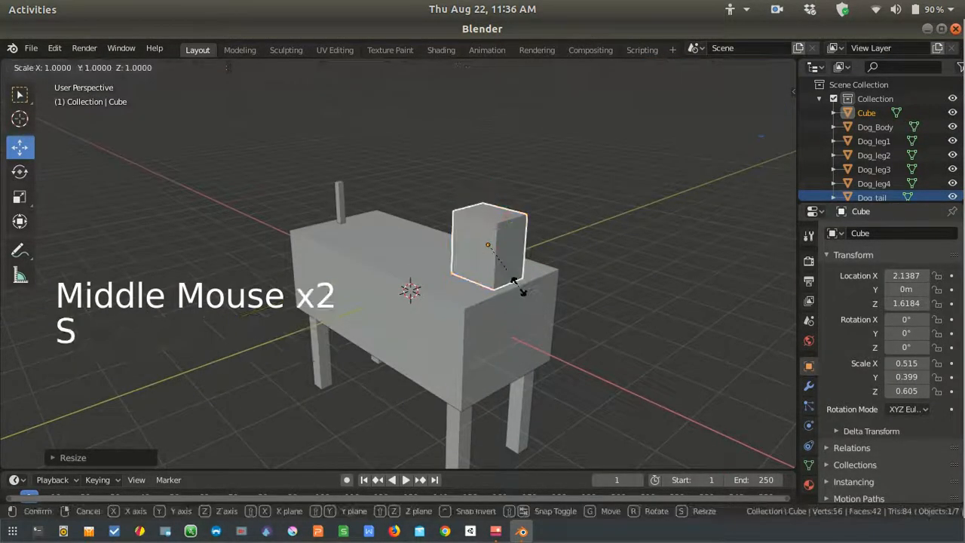
{"action": "key", "text": "z"}
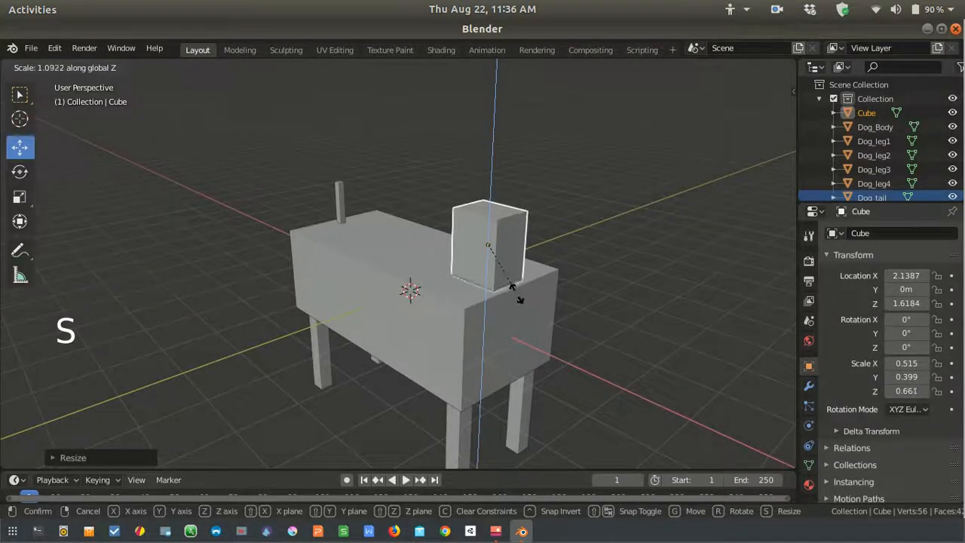
{"action": "left_click", "coordinate": [518, 300]}
{"action": "left_click_drag", "start_coordinate": [498, 215], "coordinate": [494, 188]}
Rename the cube on the body's front as Dog_neck.
{"action": "scroll", "coordinate": [596, 312], "scroll_direction": "down", "scroll_amount": 3}
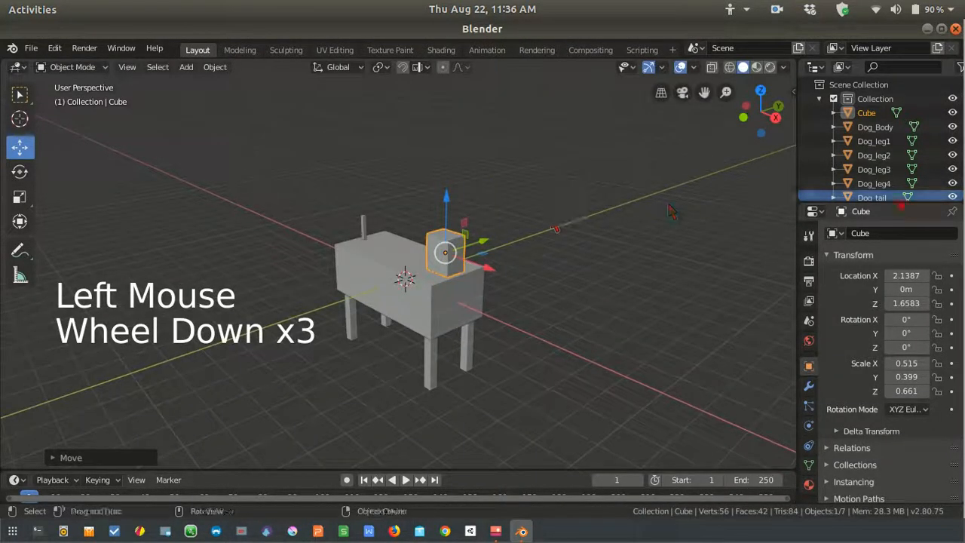
{"action": "middle_click_drag", "start_coordinate": [494, 269], "coordinate": [555, 280]}
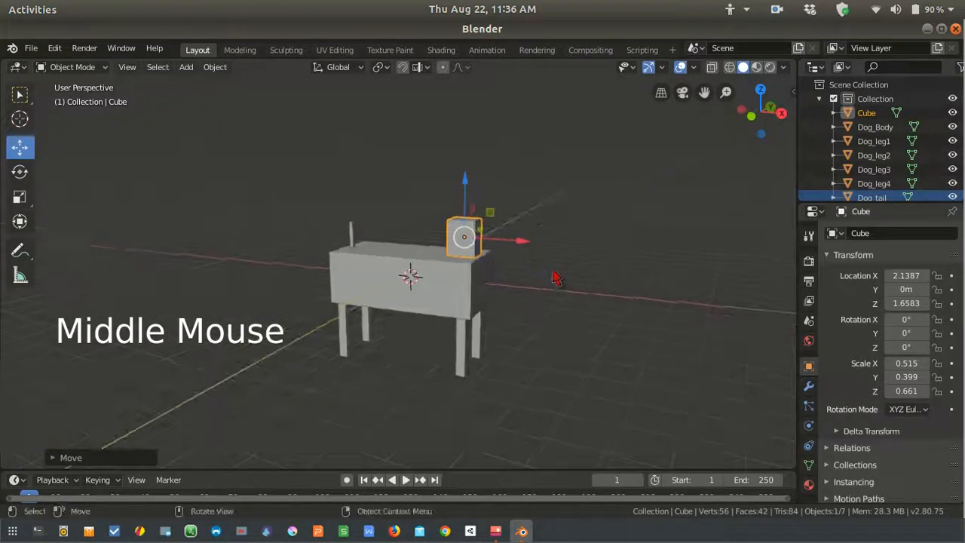
{"action": "scroll", "coordinate": [571, 280], "scroll_direction": "up", "scroll_amount": 1}
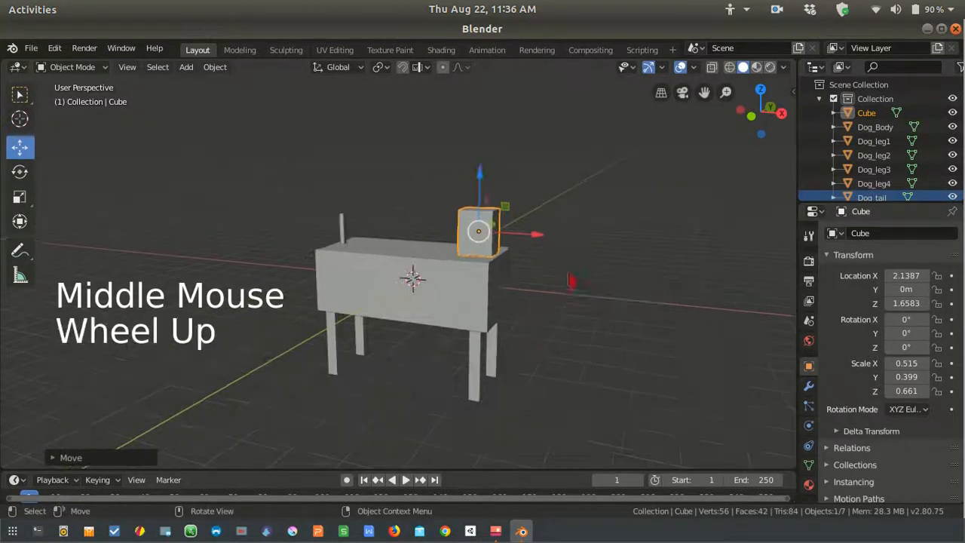
{"action": "scroll", "coordinate": [867, 121], "scroll_direction": "down", "scroll_amount": 3}
{"action": "scroll", "coordinate": [867, 121], "scroll_direction": "up", "scroll_amount": 4}
{"action": "left_click", "coordinate": [869, 121]}
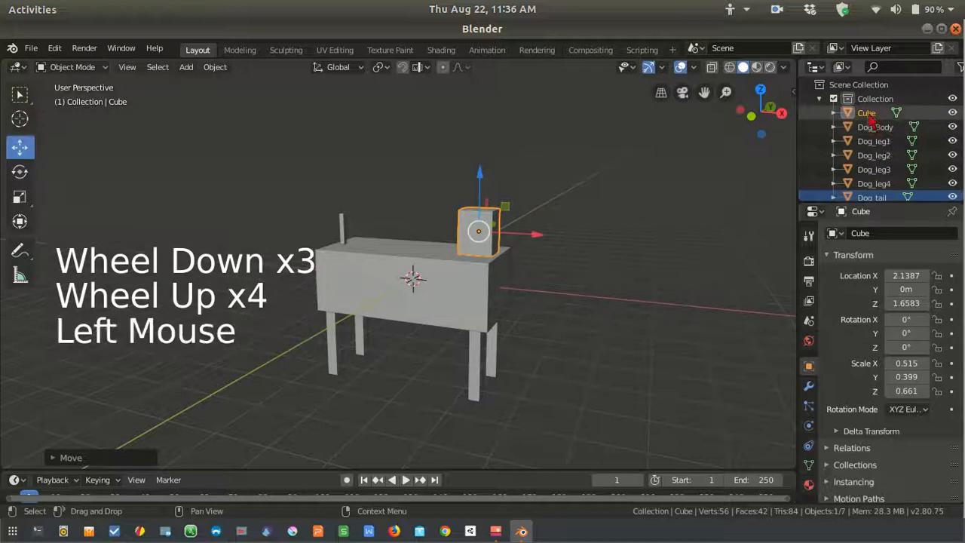
{"action": "double_click", "coordinate": [868, 114]}
{"action": "type", "text": "Dog"}
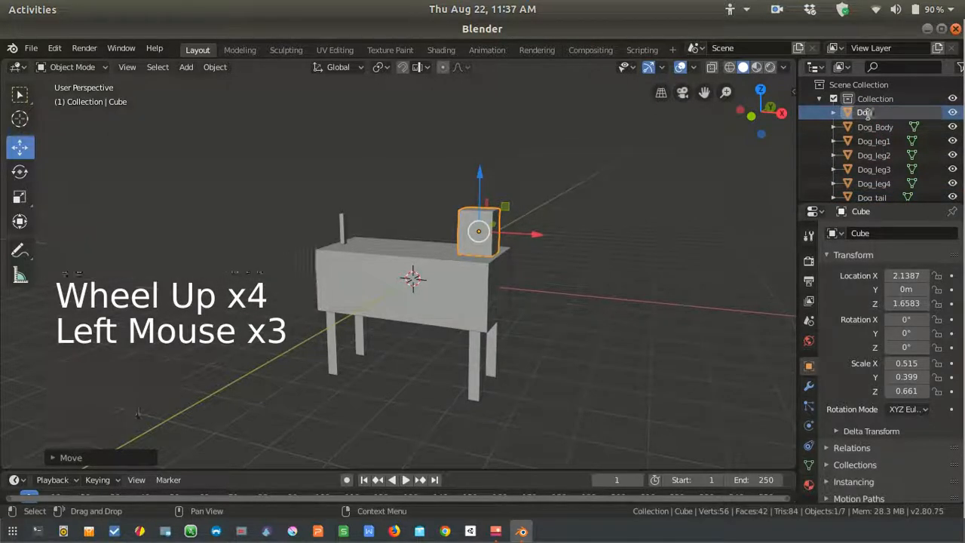
{"action": "type", "text": "_neck"}
{"action": "key", "text": "Return"}
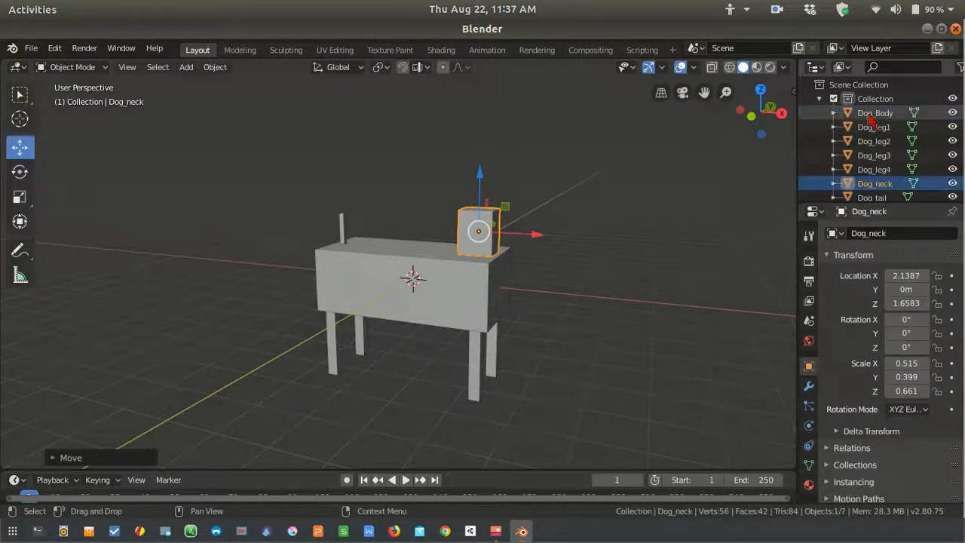
Check the reference dog in Image Viewer, return to Blender, and duplicate Dog_neck, placing the copy above it at about Z 3.04 m.
{"action": "left_click", "coordinate": [492, 532]}
{"action": "left_click", "coordinate": [496, 533]}
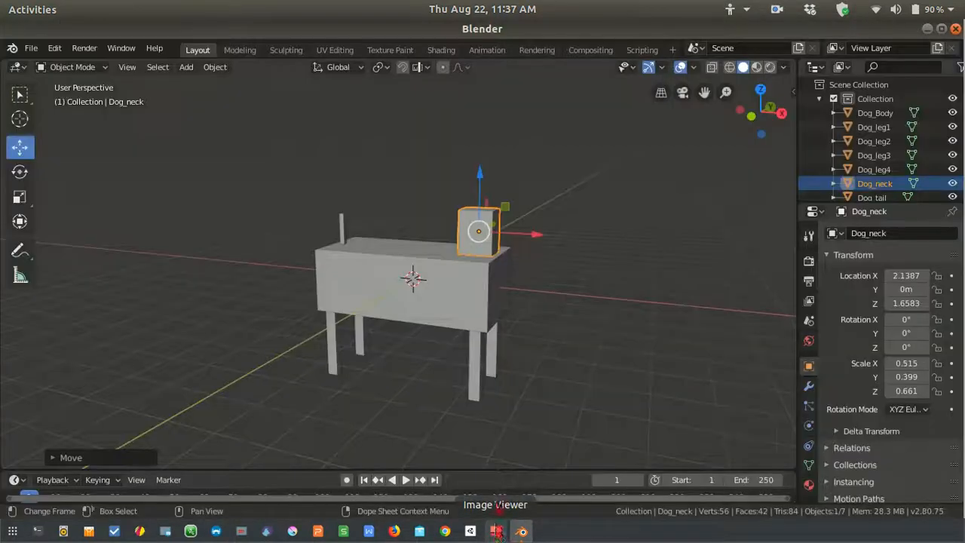
{"action": "left_click", "coordinate": [487, 221]}
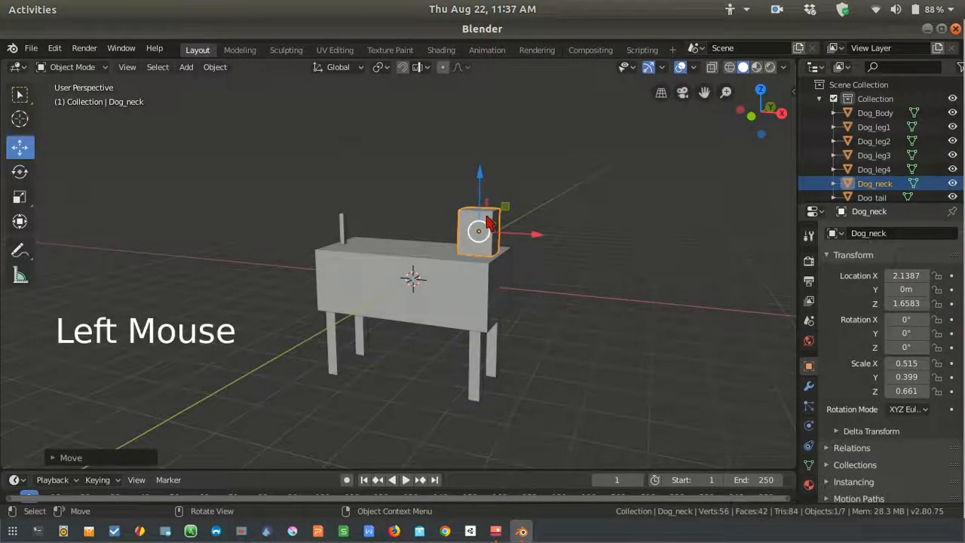
{"action": "scroll", "coordinate": [486, 221], "scroll_direction": "up", "scroll_amount": 1}
{"action": "middle_click_drag", "start_coordinate": [486, 221], "coordinate": [475, 245], "text": "shift"}
{"action": "key", "text": "shift+d"}
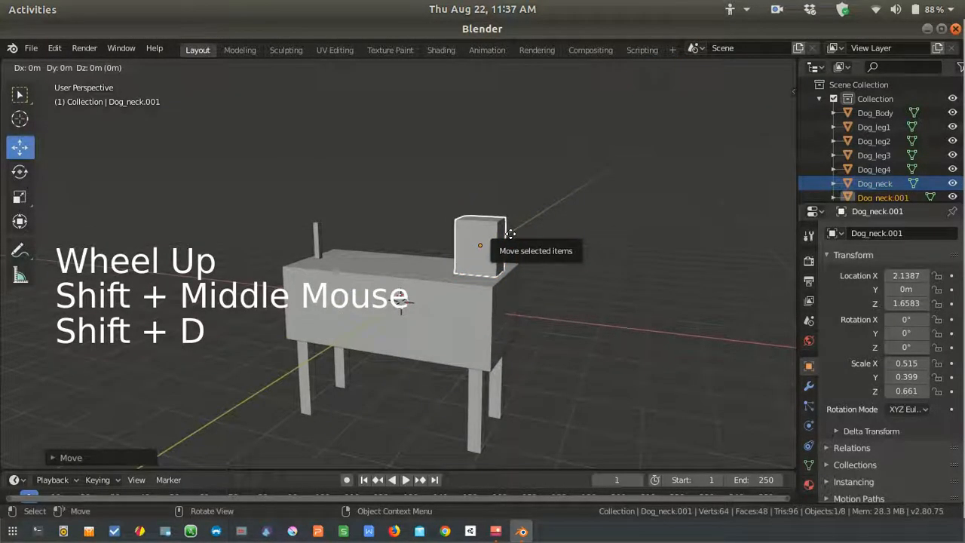
{"action": "left_click", "coordinate": [511, 192]}
{"action": "left_click_drag", "start_coordinate": [481, 155], "coordinate": [481, 130]}
Align the duplicated block over the neck by shifting it along Y to about -0.035 m.
{"action": "middle_click_drag", "start_coordinate": [481, 130], "coordinate": [450, 223]}
{"action": "left_click_drag", "start_coordinate": [449, 226], "coordinate": [436, 235]}
{"action": "middle_click_drag", "start_coordinate": [436, 235], "coordinate": [450, 213]}
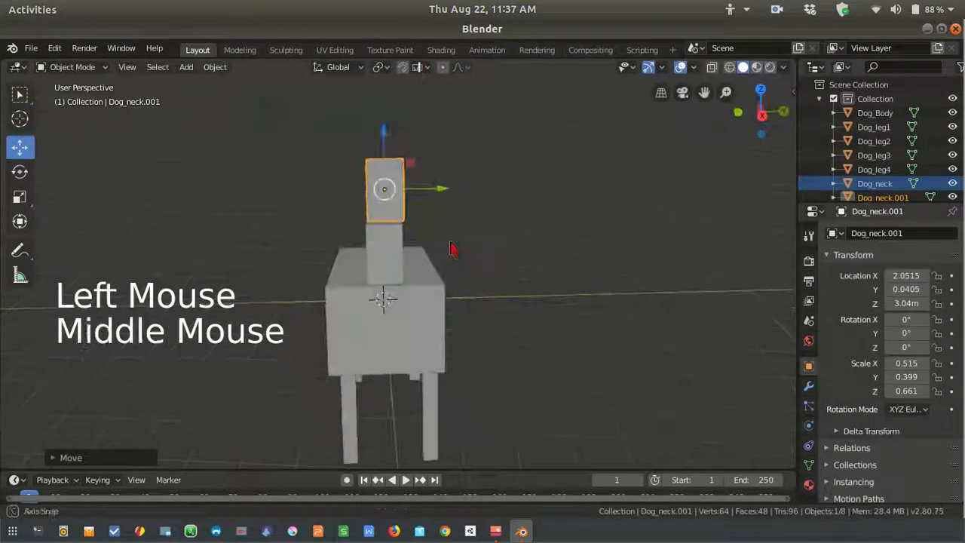
{"action": "left_click_drag", "start_coordinate": [446, 190], "coordinate": [443, 184]}
{"action": "left_click", "coordinate": [442, 187]}
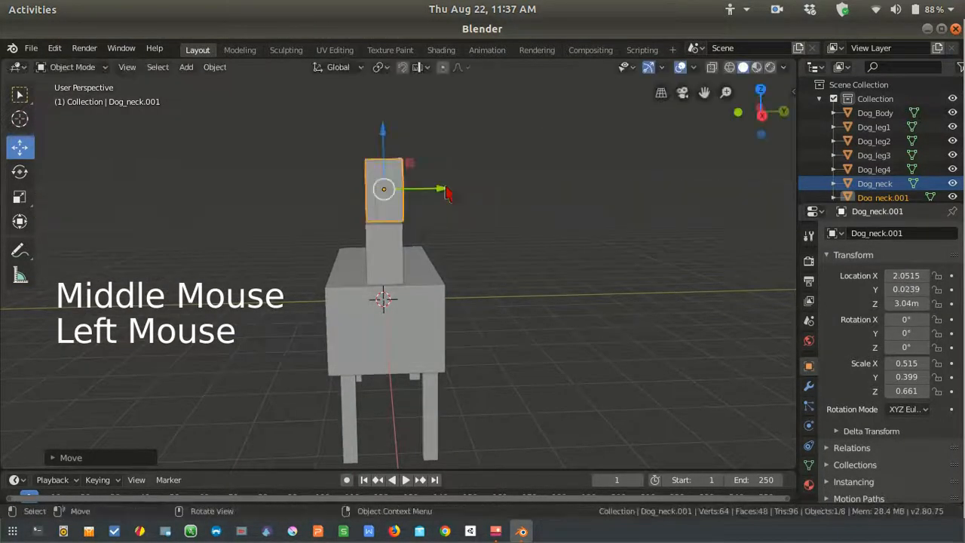
{"action": "middle_click_drag", "start_coordinate": [442, 187], "coordinate": [712, 291]}
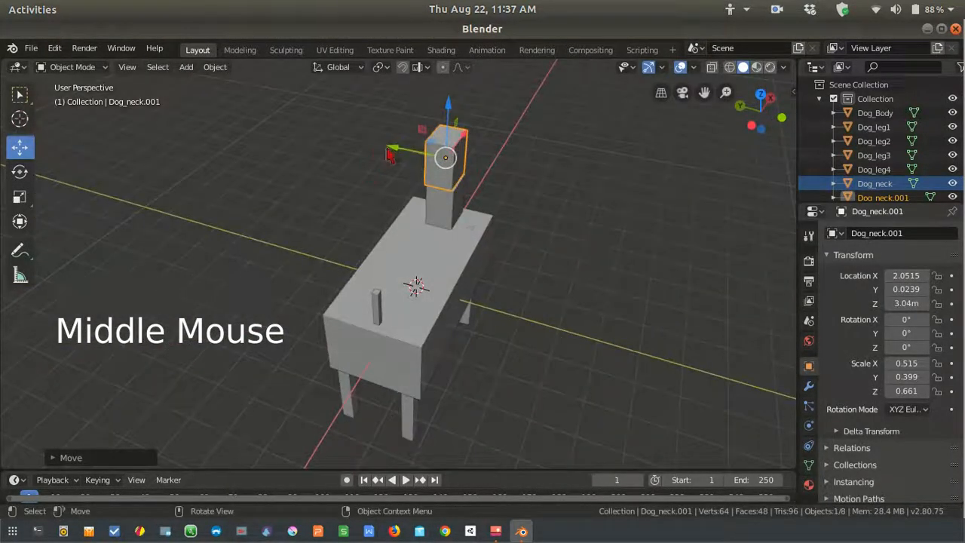
{"action": "left_click_drag", "start_coordinate": [390, 147], "coordinate": [393, 150]}
{"action": "middle_click_drag", "start_coordinate": [563, 262], "coordinate": [480, 235]}
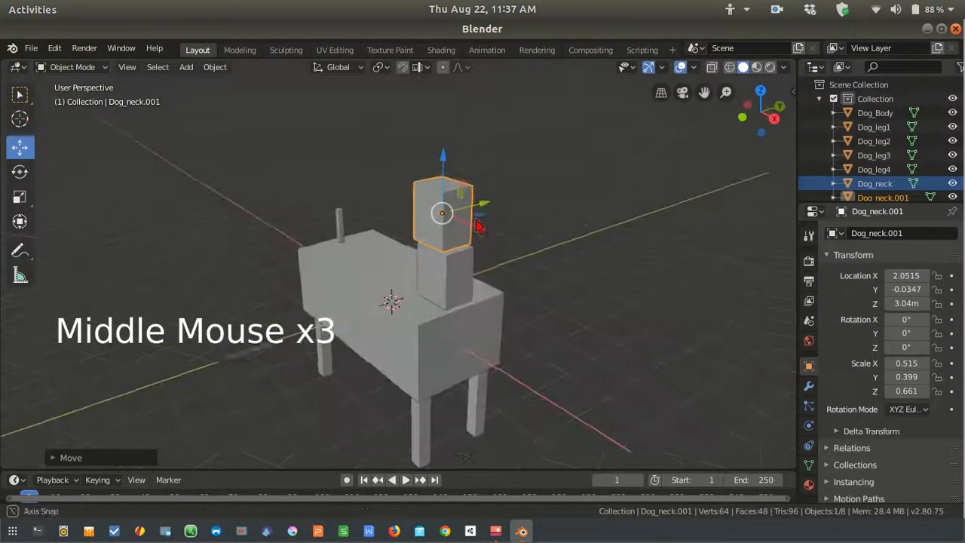
After rechecking the reference dog in Image Viewer, stretch the upper block in Blender to X scale about 1.591 and move it to about X 2.97 m.
{"action": "left_click", "coordinate": [495, 532]}
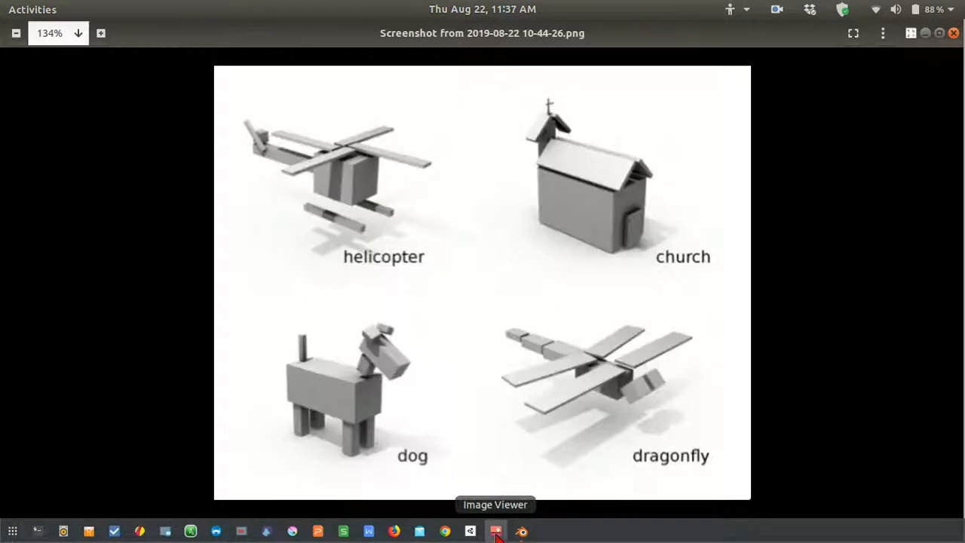
{"action": "left_click", "coordinate": [496, 534]}
{"action": "scroll", "coordinate": [488, 266], "scroll_direction": "up", "scroll_amount": 2}
{"action": "middle_click_drag", "start_coordinate": [488, 265], "coordinate": [501, 264]}
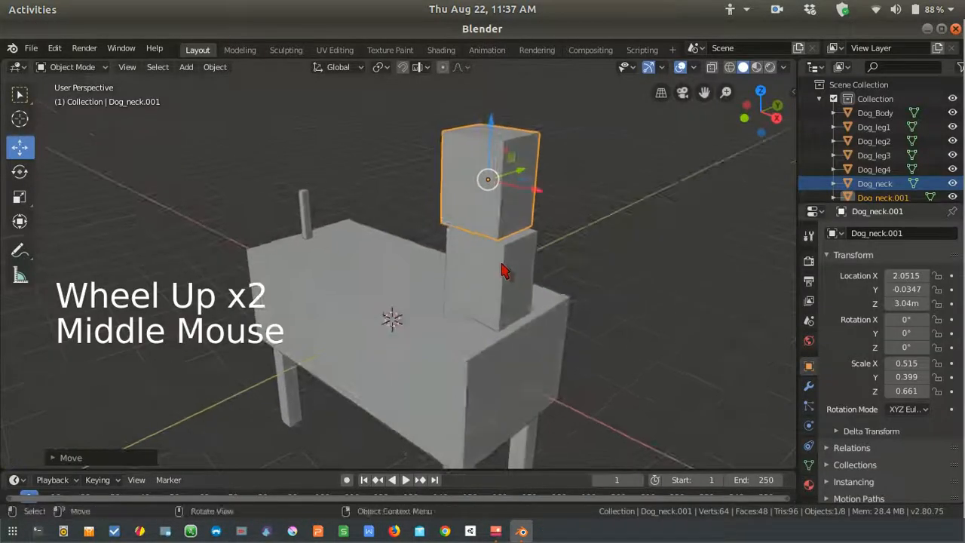
{"action": "key", "text": "s"}
{"action": "key", "text": "x"}
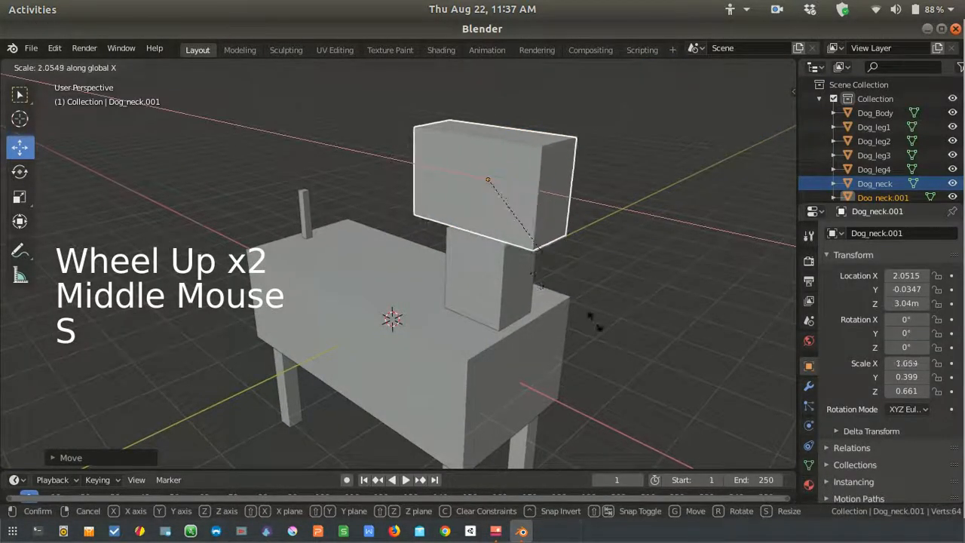
{"action": "left_click", "coordinate": [670, 381]}
{"action": "left_click_drag", "start_coordinate": [536, 190], "coordinate": [579, 238]}
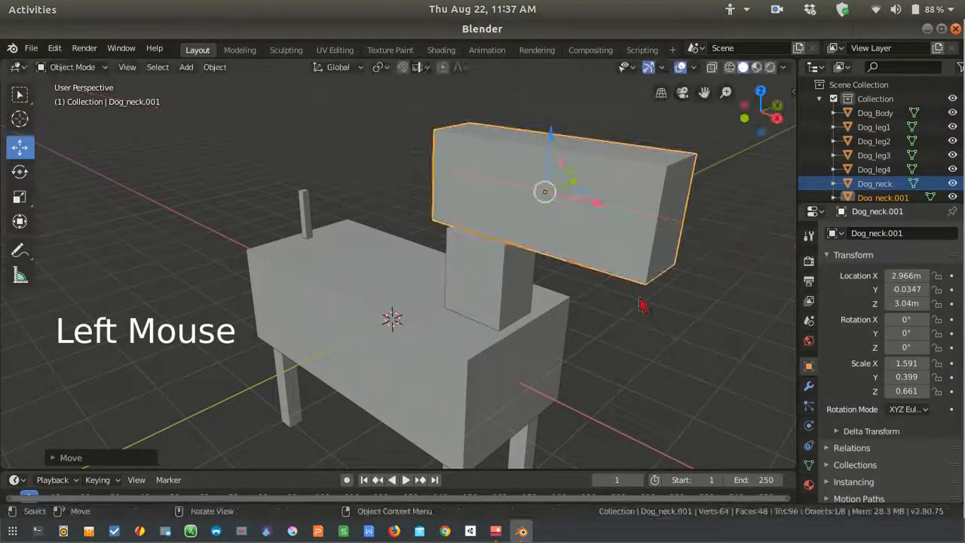
Shorten the upper block to an X scale of about 1.184 and pull it back to about X 2.88 m.
{"action": "key", "text": "s"}
{"action": "key", "text": "x"}
{"action": "left_click", "coordinate": [613, 288]}
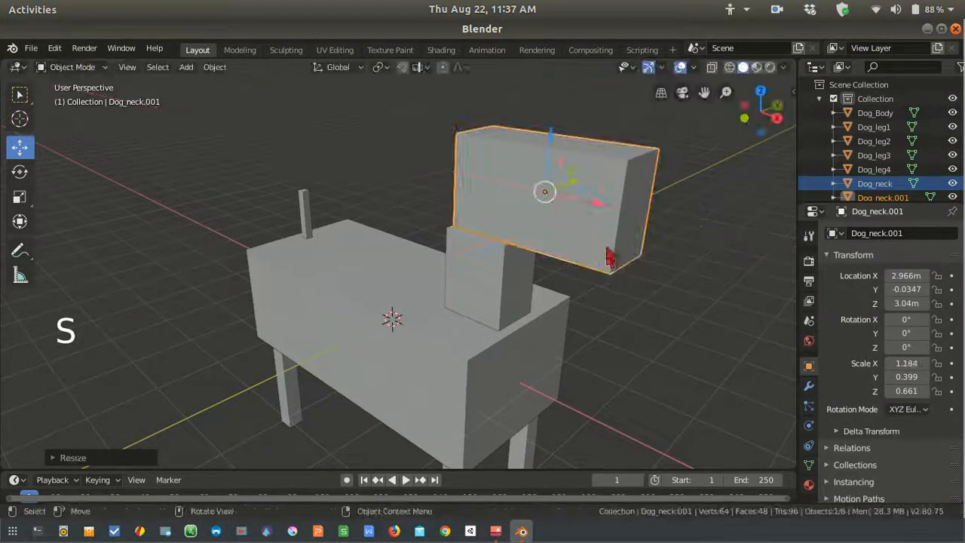
{"action": "left_click_drag", "start_coordinate": [590, 199], "coordinate": [587, 203]}
Flatten the upper block to a Z scale of about 0.488 and lower it to about Z 2.91 m.
{"action": "middle_click_drag", "start_coordinate": [587, 203], "coordinate": [573, 249]}
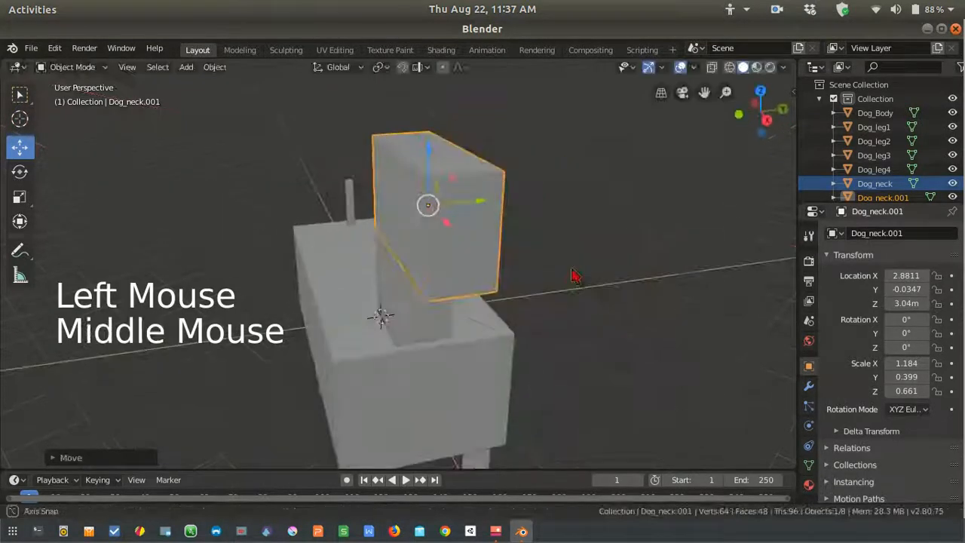
{"action": "key", "text": "s"}
{"action": "key", "text": "z"}
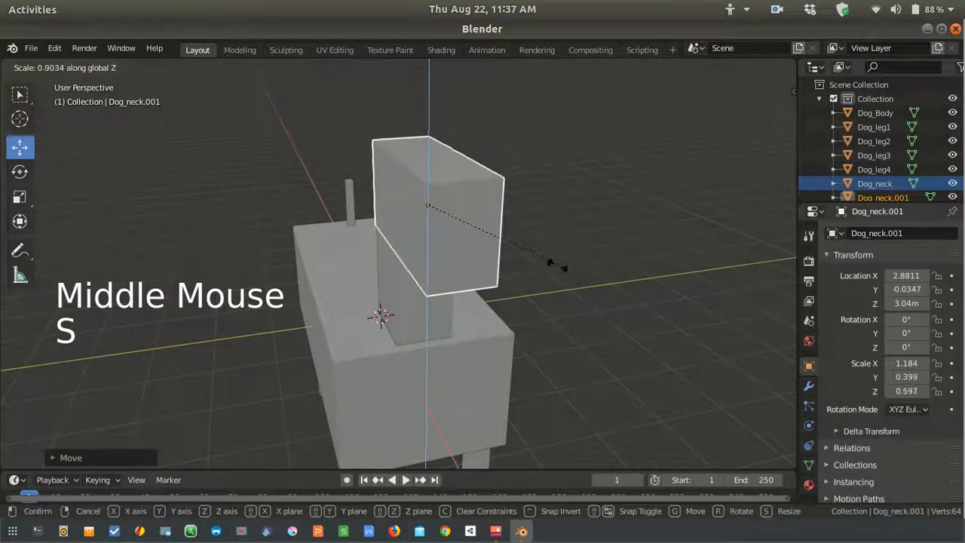
{"action": "left_click", "coordinate": [555, 265]}
{"action": "middle_click_drag", "start_coordinate": [555, 265], "coordinate": [612, 262]}
{"action": "key", "text": "s"}
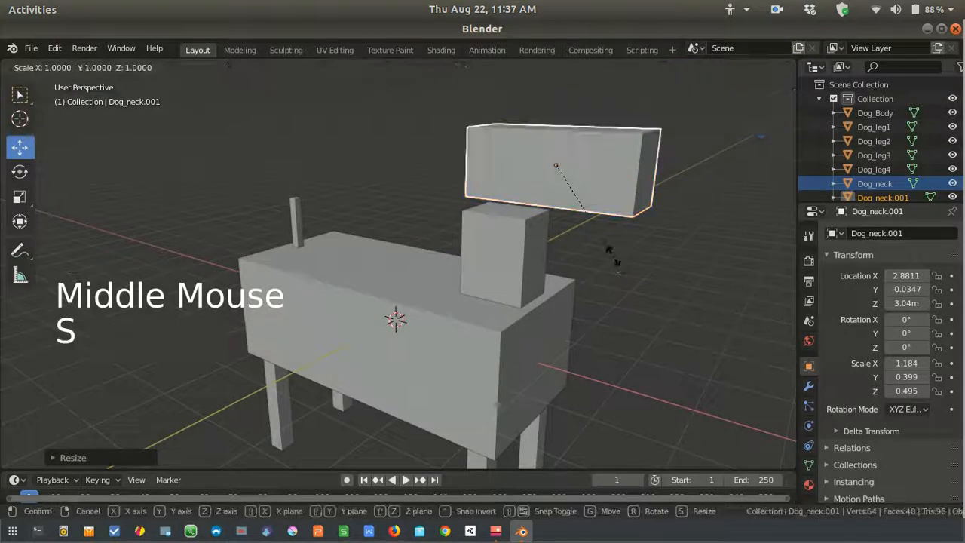
{"action": "key", "text": "z"}
{"action": "left_click", "coordinate": [609, 255]}
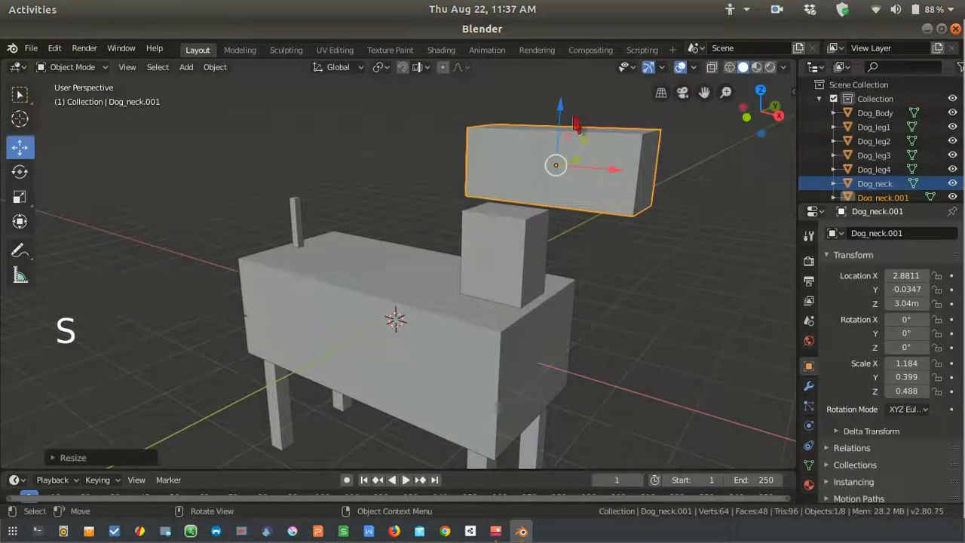
{"action": "left_click_drag", "start_coordinate": [562, 101], "coordinate": [562, 114]}
Widen the upper block along the Y axis to a scale of about 0.477.
{"action": "middle_click_drag", "start_coordinate": [586, 204], "coordinate": [548, 215]}
{"action": "key", "text": "s"}
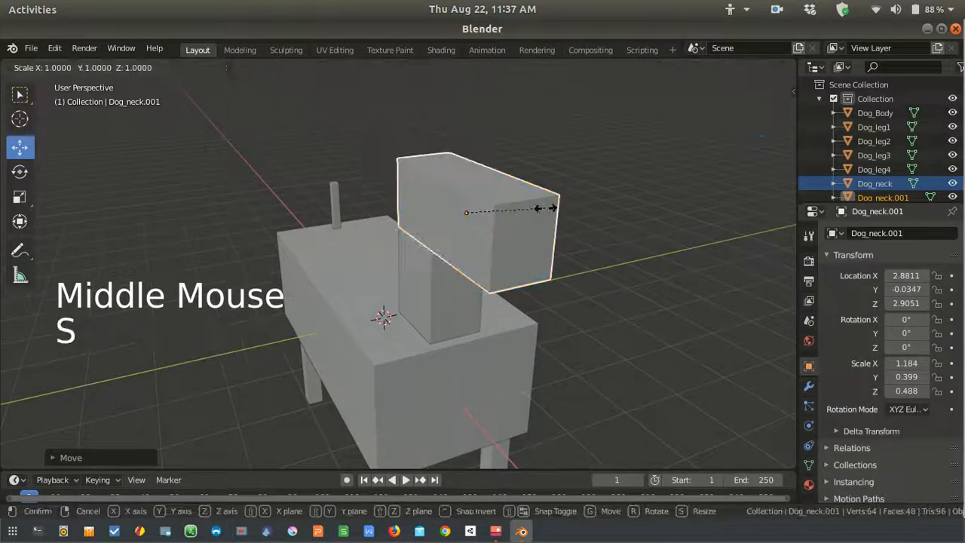
{"action": "key", "text": "y"}
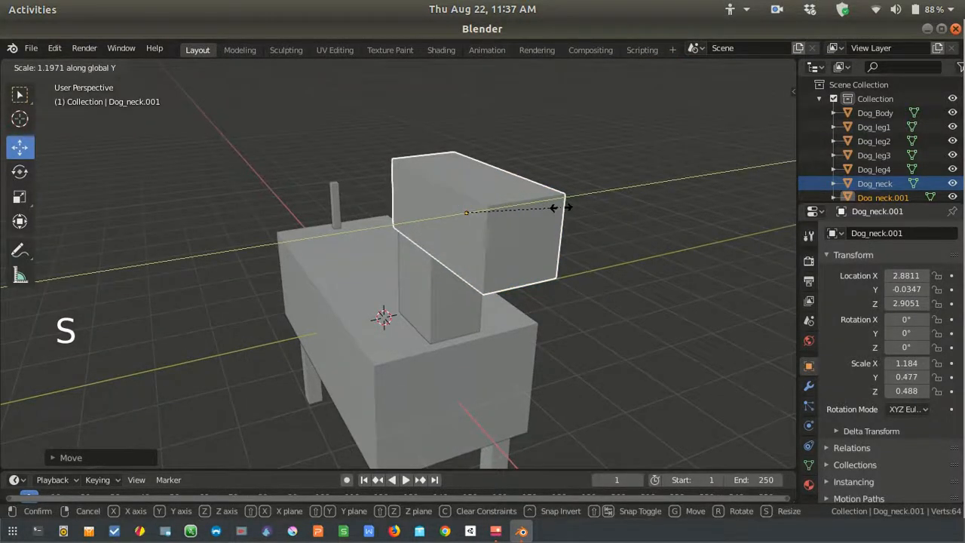
{"action": "left_click", "coordinate": [561, 208]}
Move the upper block back to about X 2.72 m and lower it to about Z 2.87 m.
{"action": "middle_click_drag", "start_coordinate": [524, 290], "coordinate": [648, 276]}
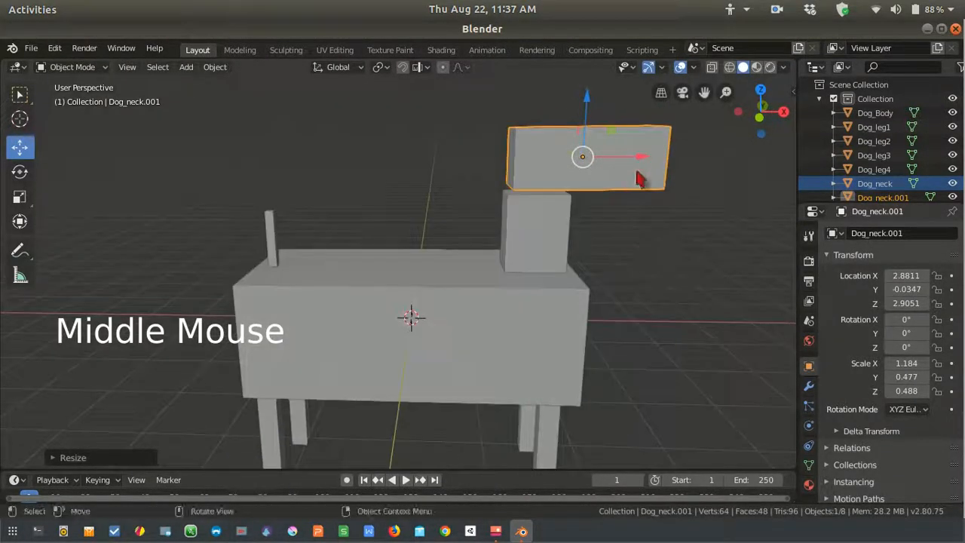
{"action": "left_click_drag", "start_coordinate": [636, 161], "coordinate": [628, 156]}
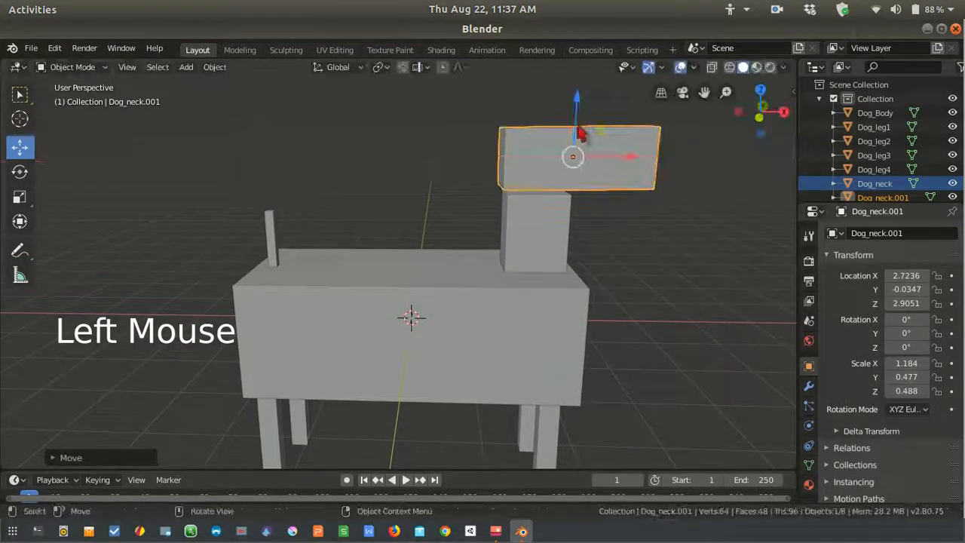
{"action": "left_click_drag", "start_coordinate": [574, 105], "coordinate": [578, 115]}
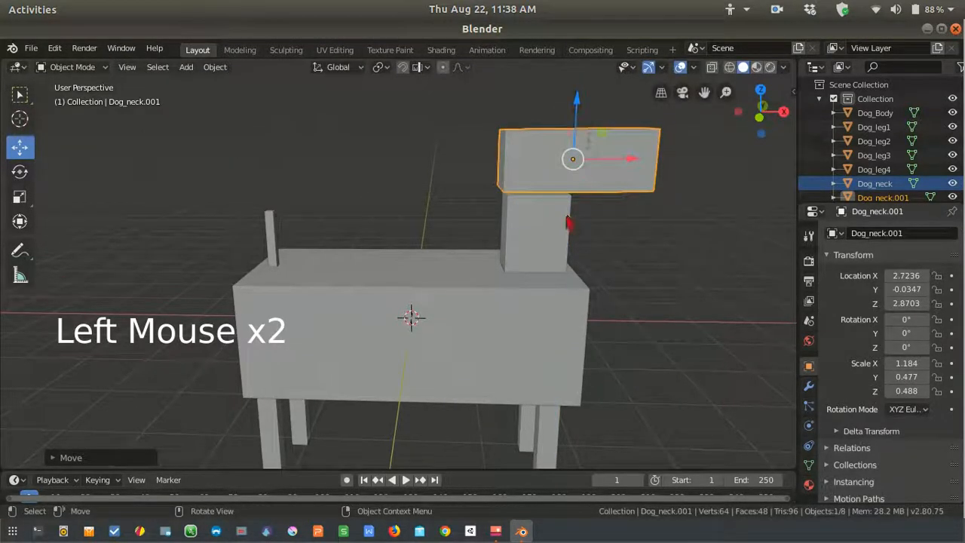
Rename the block on top of the neck as Dog_head.
{"action": "scroll", "coordinate": [886, 192], "scroll_direction": "down", "scroll_amount": 2}
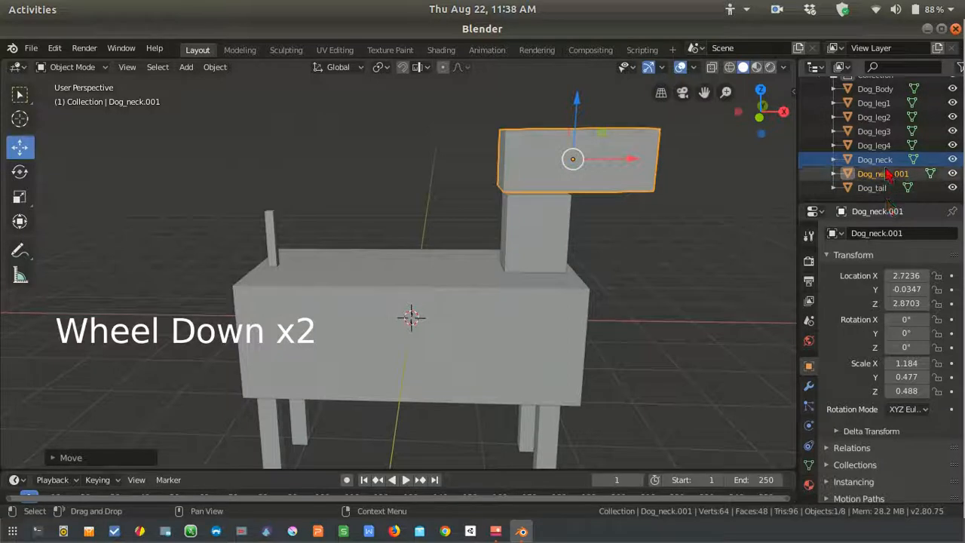
{"action": "triple_click", "coordinate": [896, 174]}
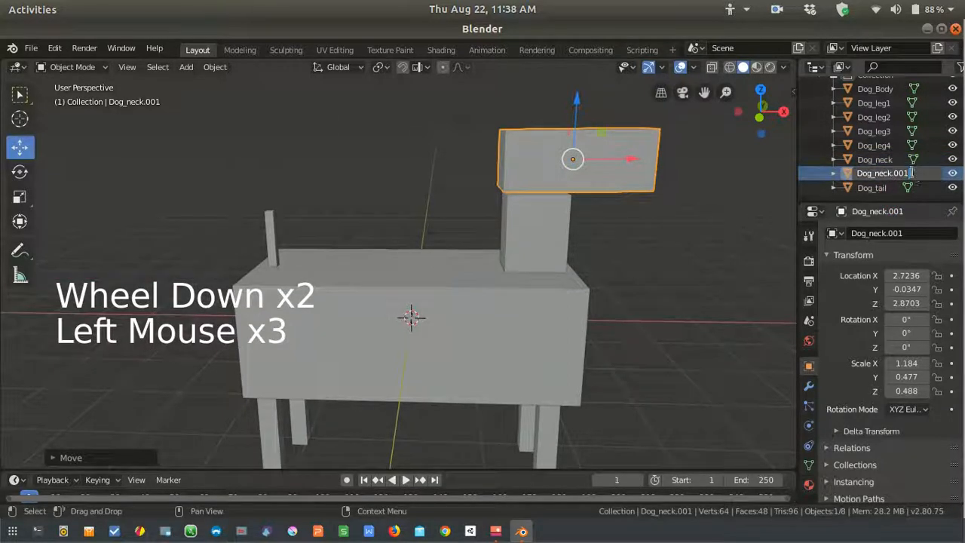
{"action": "key", "text": "BackSpace"}
{"action": "key", "text": "BackSpace"}
{"action": "key", "text": "BackSpace"}
{"action": "key", "text": "BackSpace"}
{"action": "key", "text": "BackSpace"}
{"action": "key", "text": "BackSpace"}
{"action": "key", "text": "BackSpace"}
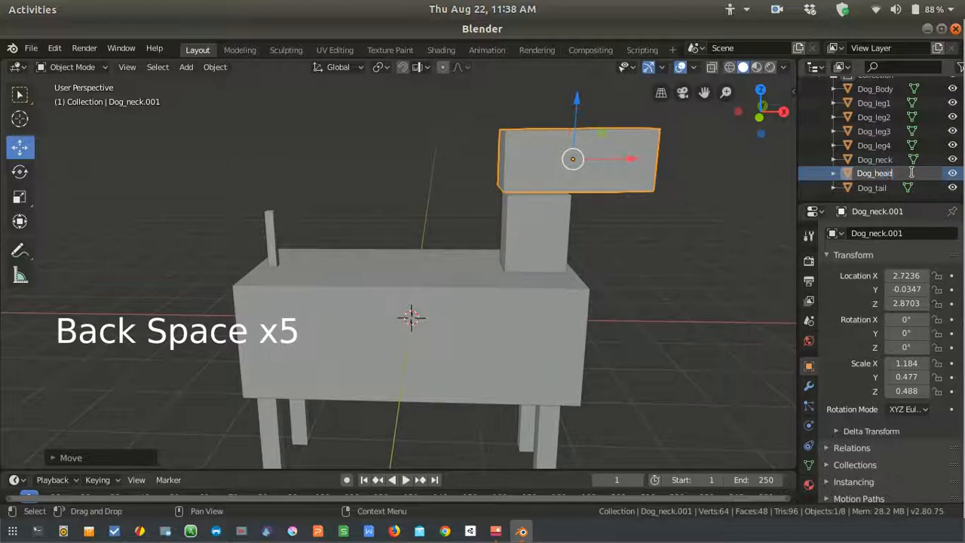
{"action": "key", "text": "Return"}
Centre Dog_head over the neck by shifting it along Y to about -0.011 m.
{"action": "middle_click_drag", "start_coordinate": [577, 338], "coordinate": [409, 226]}
{"action": "left_click", "coordinate": [476, 280]}
{"action": "left_click", "coordinate": [402, 178]}
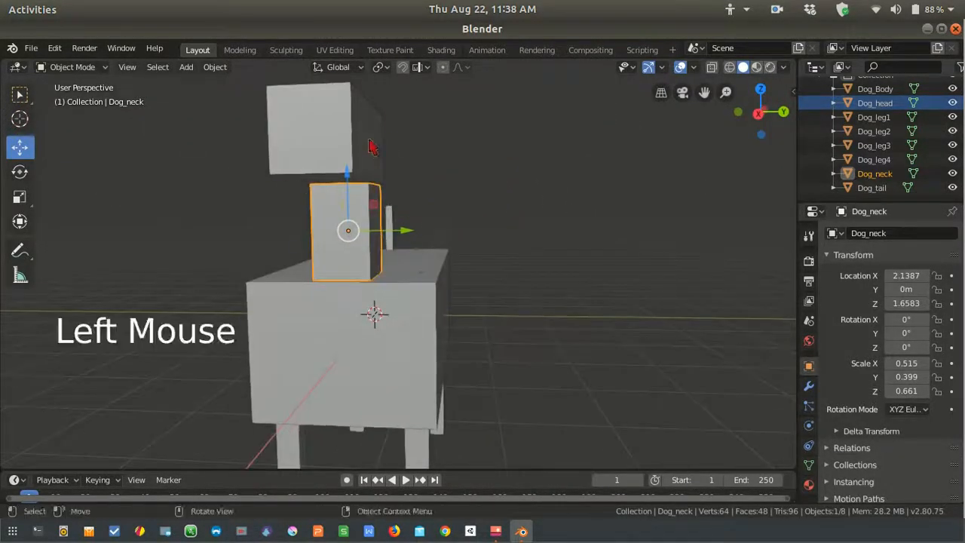
{"action": "left_click_drag", "start_coordinate": [399, 151], "coordinate": [402, 146]}
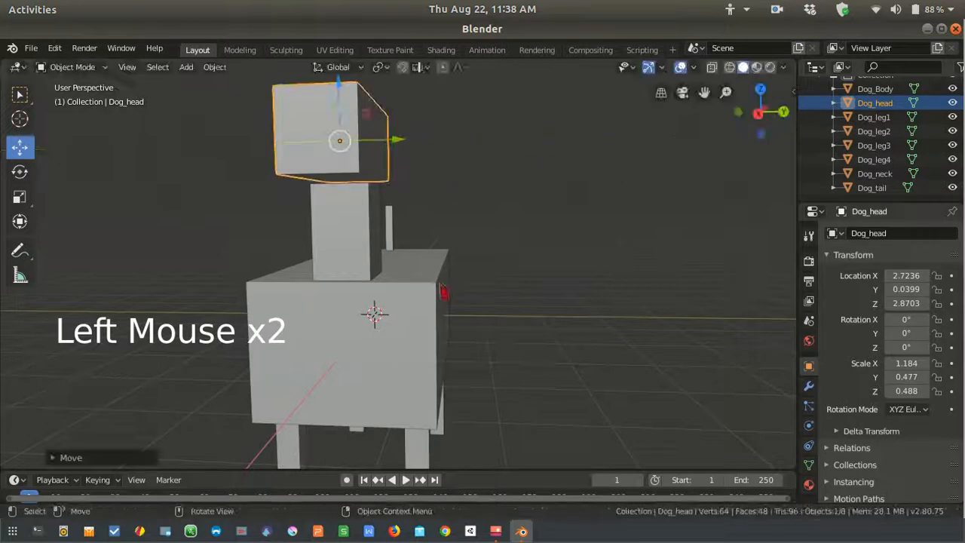
{"action": "middle_click_drag", "start_coordinate": [401, 146], "coordinate": [668, 264]}
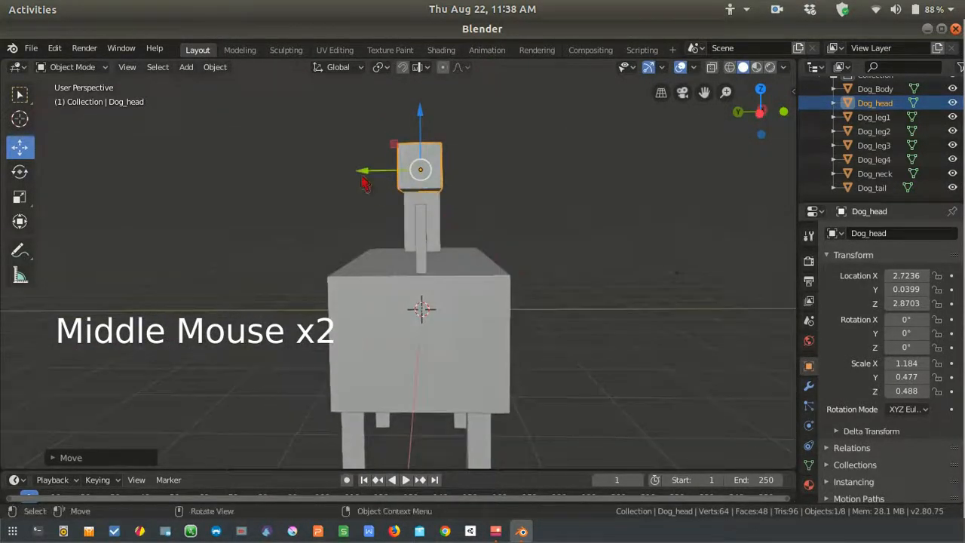
{"action": "left_click_drag", "start_coordinate": [357, 169], "coordinate": [362, 170]}
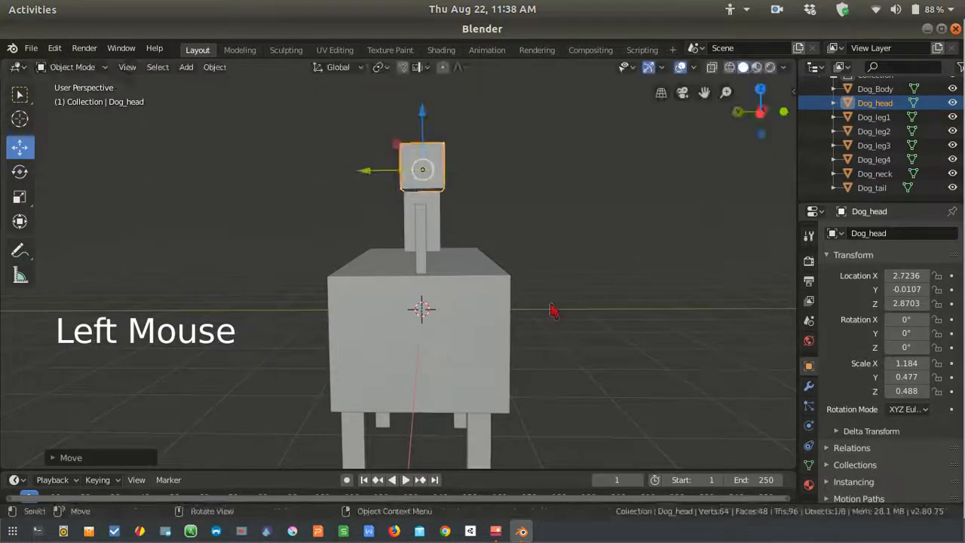
Show the model in quad view and shift Dog_head along Y to about 0.021 m in the right orthographic view.
{"action": "middle_click_drag", "start_coordinate": [361, 171], "coordinate": [453, 353]}
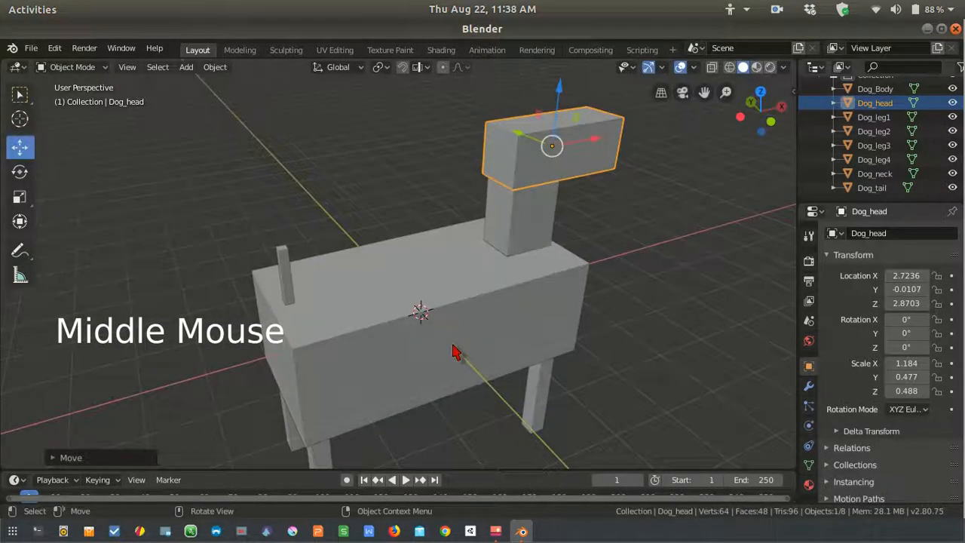
{"action": "key", "text": "ctrl+alt+q"}
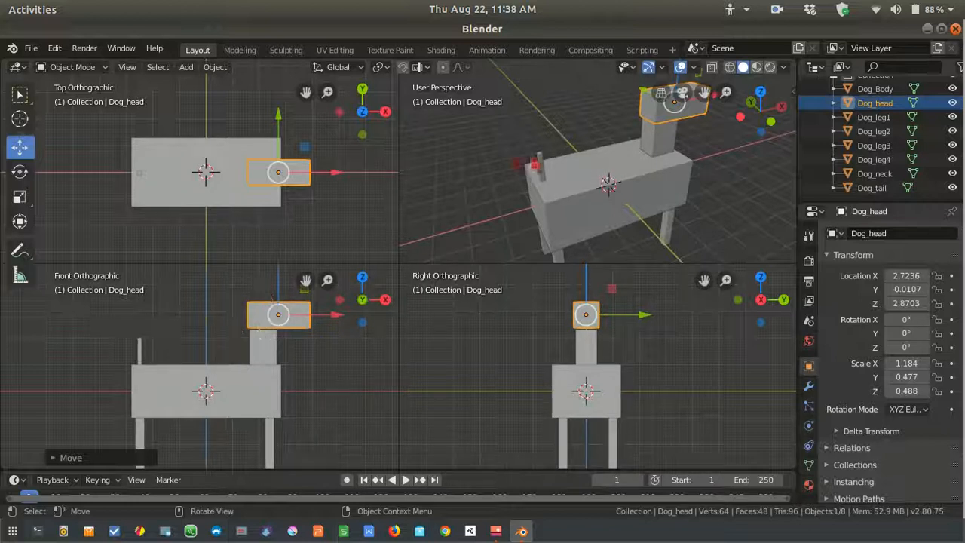
{"action": "scroll", "coordinate": [204, 317], "scroll_direction": "up", "scroll_amount": 4}
{"action": "scroll", "coordinate": [588, 361], "scroll_direction": "down", "scroll_amount": 3}
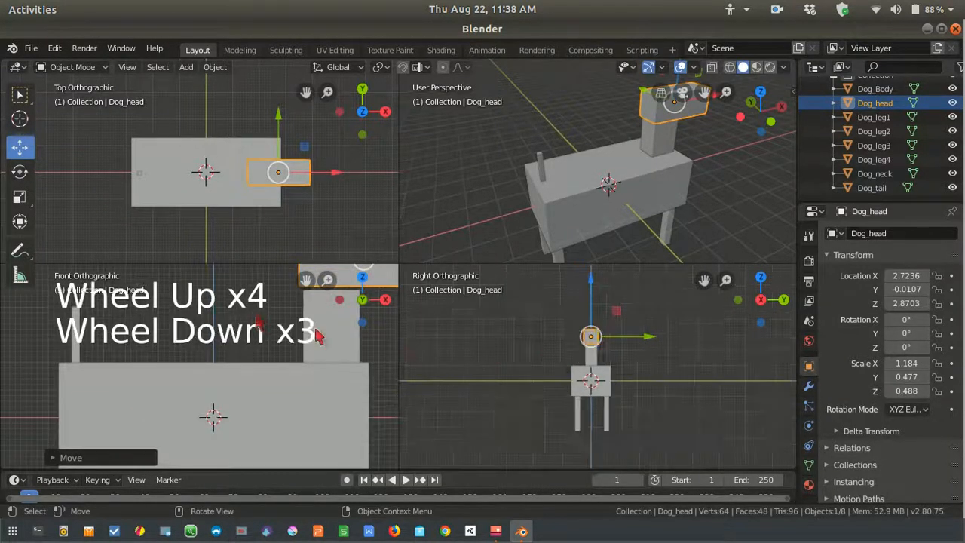
{"action": "scroll", "coordinate": [190, 295], "scroll_direction": "up", "scroll_amount": 1}
{"action": "scroll", "coordinate": [190, 295], "scroll_direction": "down", "scroll_amount": 2}
{"action": "scroll", "coordinate": [190, 296], "scroll_direction": "down", "scroll_amount": 2}
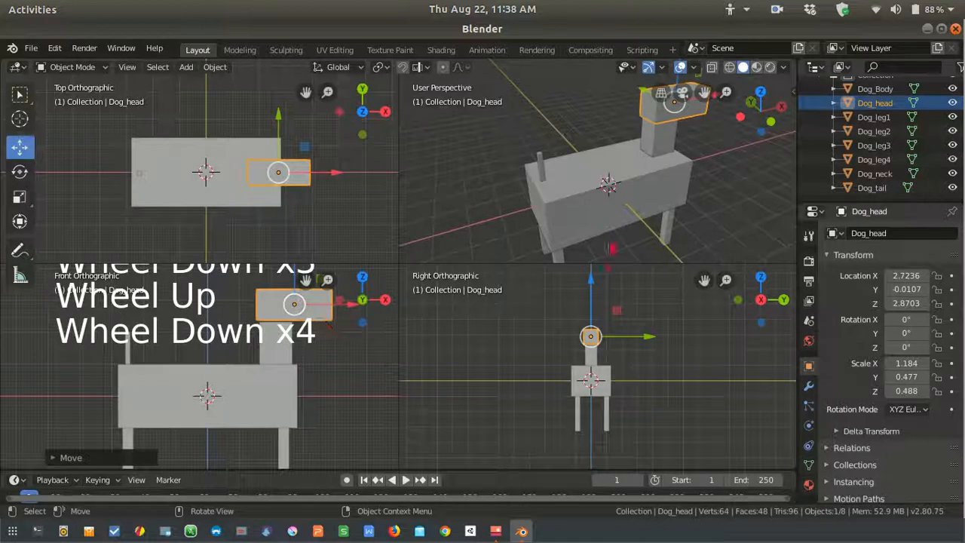
{"action": "scroll", "coordinate": [603, 353], "scroll_direction": "up", "scroll_amount": 6}
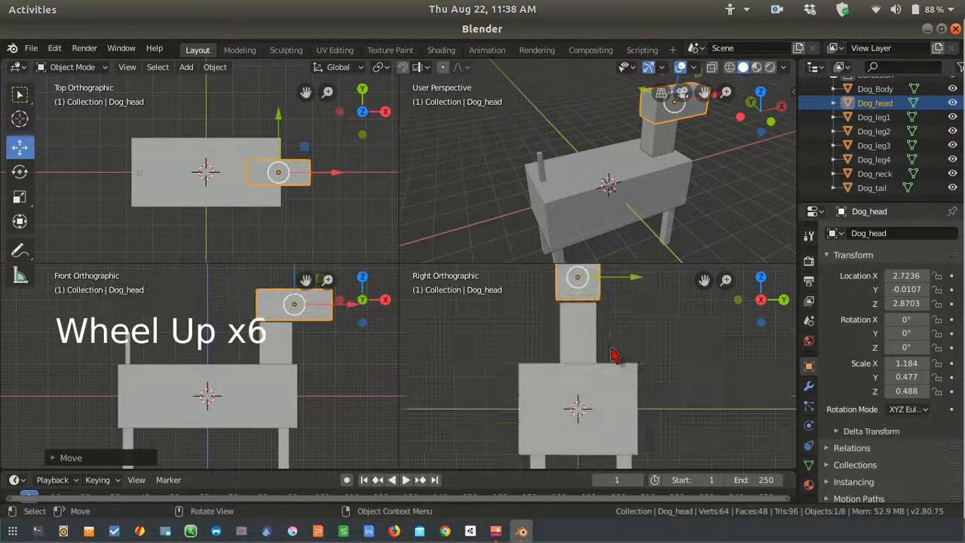
{"action": "middle_click_drag", "start_coordinate": [615, 347], "coordinate": [617, 385], "text": "shift"}
{"action": "scroll", "coordinate": [620, 368], "scroll_direction": "up", "scroll_amount": 2}
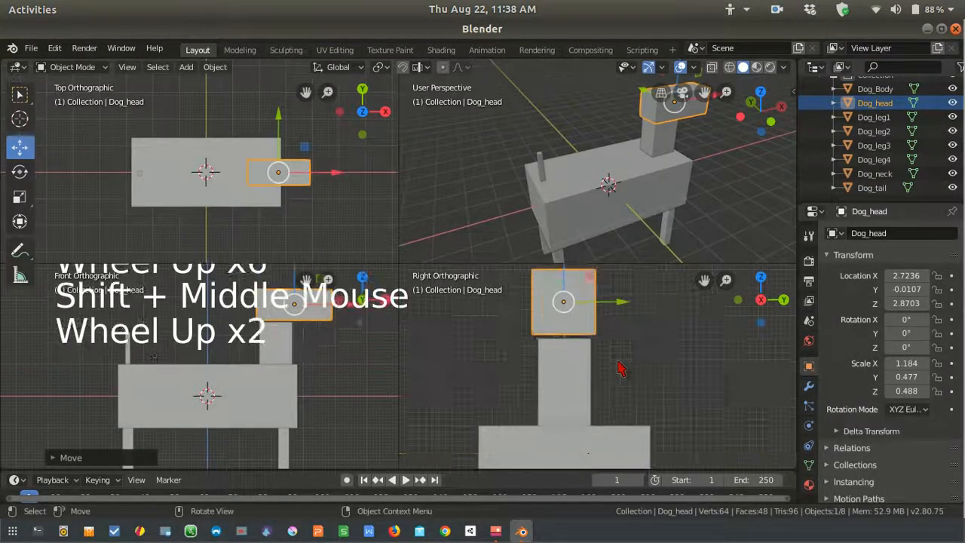
{"action": "left_click_drag", "start_coordinate": [618, 304], "coordinate": [619, 306]}
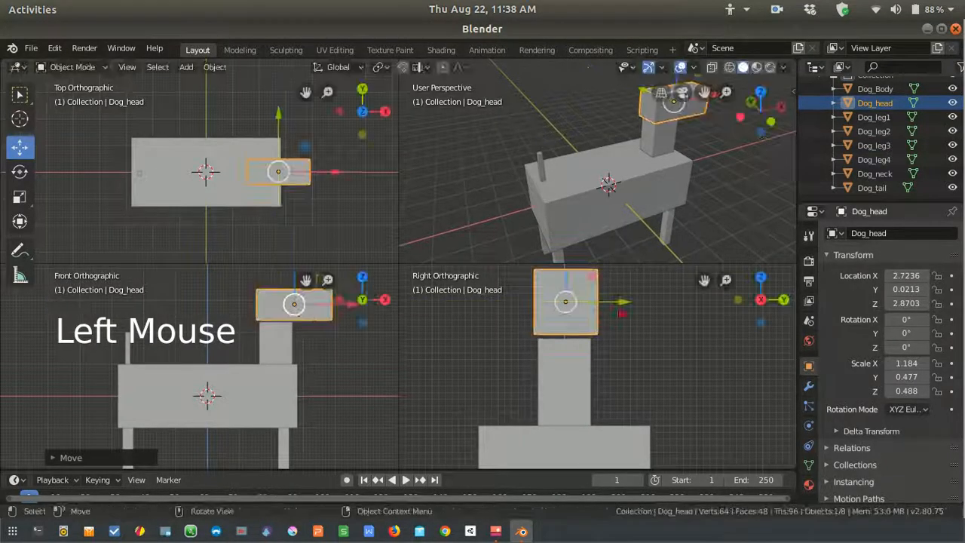
Return from quad view to the single perspective view and compare the dog model with the reference image.
{"action": "left_click", "coordinate": [273, 345]}
{"action": "scroll", "coordinate": [274, 346], "scroll_direction": "down", "scroll_amount": 2}
{"action": "scroll", "coordinate": [588, 189], "scroll_direction": "down", "scroll_amount": 2}
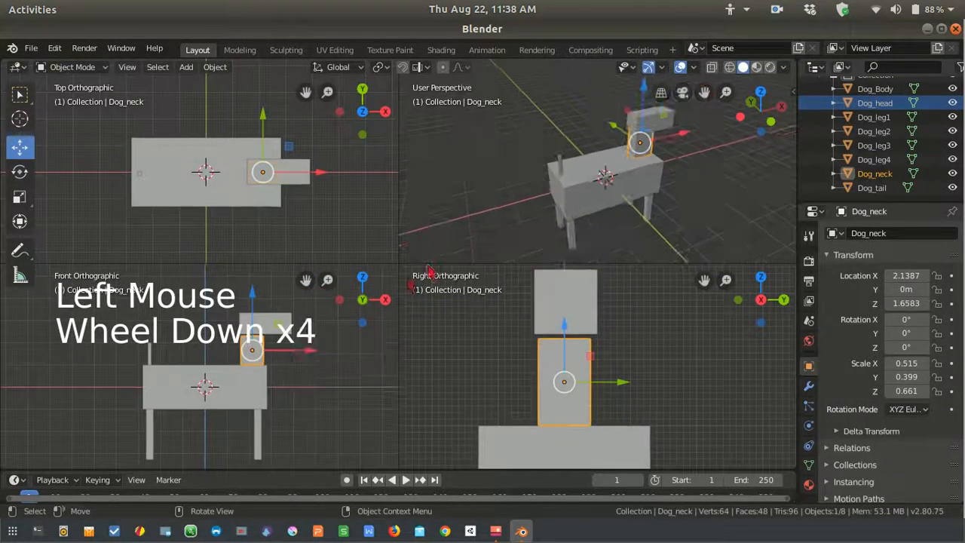
{"action": "scroll", "coordinate": [299, 185], "scroll_direction": "down", "scroll_amount": 2}
{"action": "scroll", "coordinate": [299, 184], "scroll_direction": "up", "scroll_amount": 3}
{"action": "key", "text": "ctrl+alt+q"}
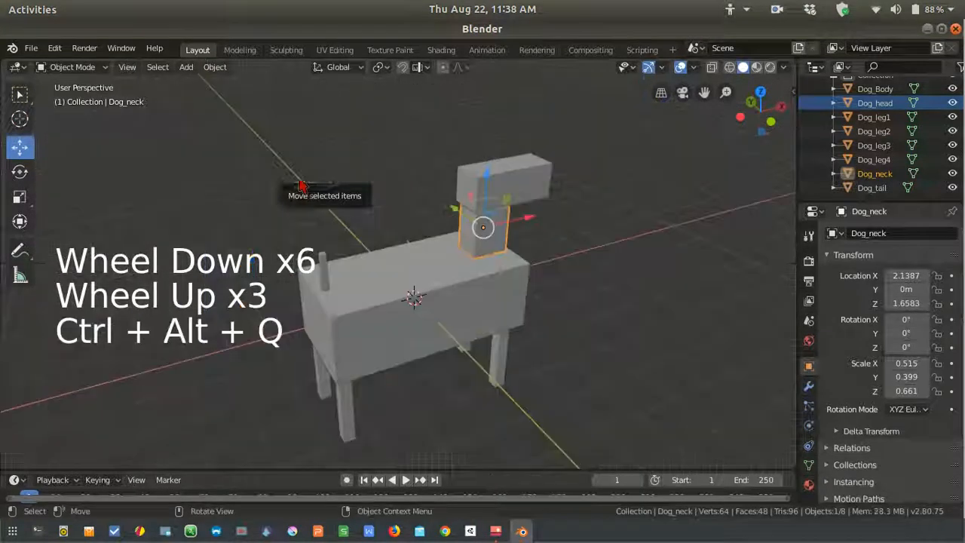
{"action": "middle_click_drag", "start_coordinate": [312, 199], "coordinate": [603, 295]}
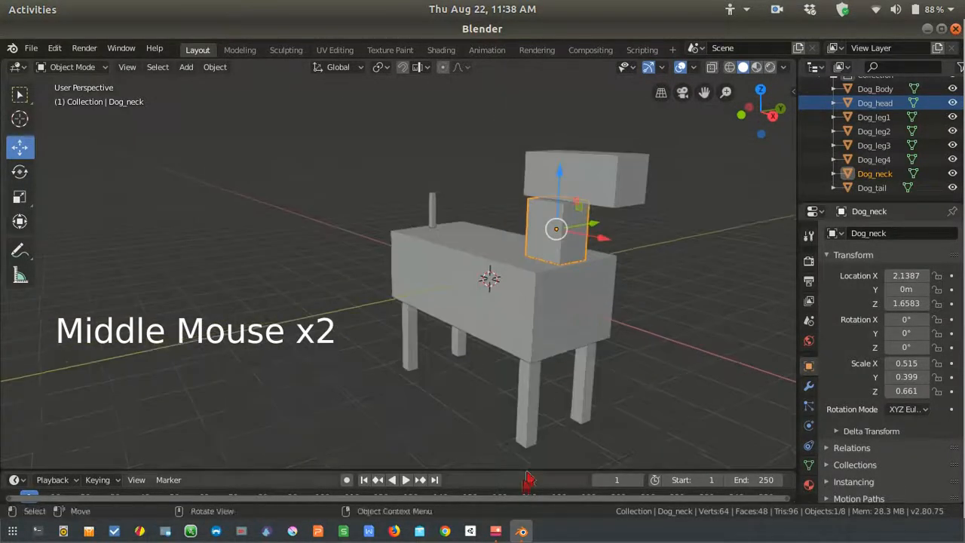
{"action": "left_click", "coordinate": [496, 531]}
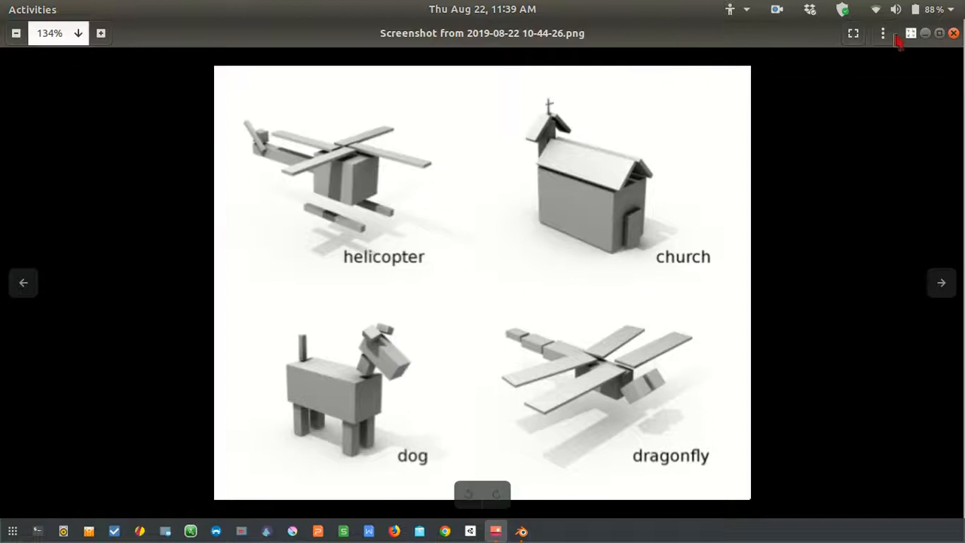
{"action": "left_click", "coordinate": [924, 33]}
Duplicate Dog_head about 1.34 m upward along Z and scale the copy down uniformly to about 0.41 in X.
{"action": "middle_click_drag", "start_coordinate": [626, 212], "coordinate": [581, 257]}
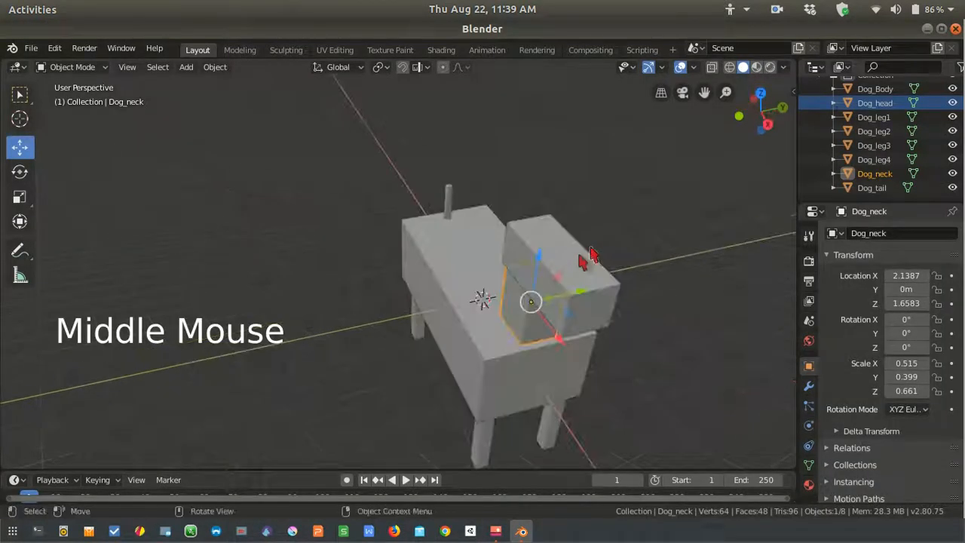
{"action": "left_click", "coordinate": [571, 273]}
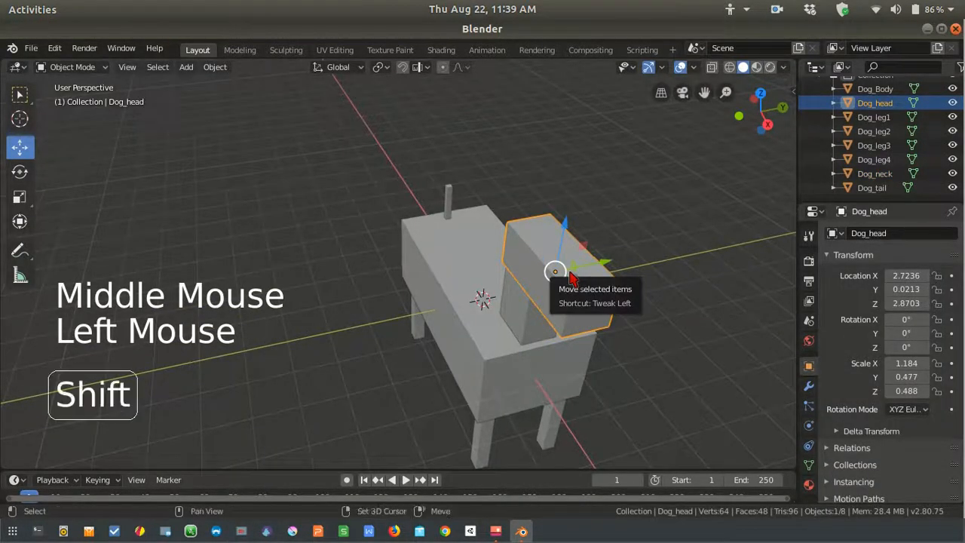
{"action": "key", "text": "shift+d"}
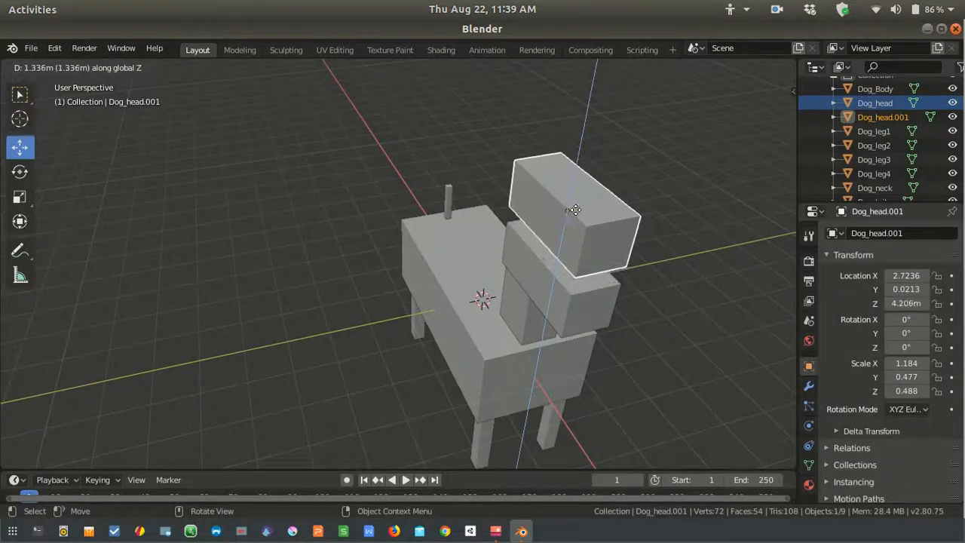
{"action": "left_click", "coordinate": [573, 209]}
{"action": "key", "text": "s"}
{"action": "left_click", "coordinate": [610, 237]}
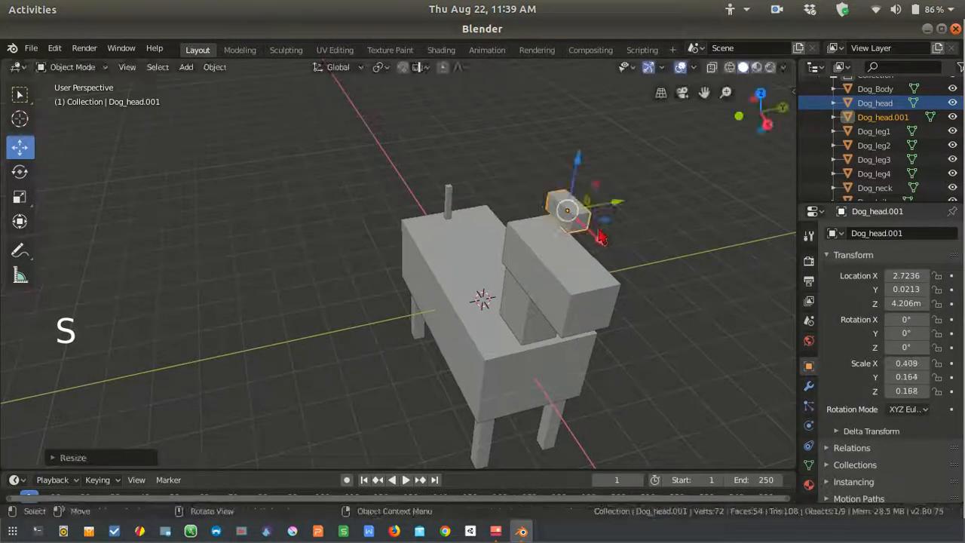
Flatten the small block above the head to a Z scale of about 0.078 and widen it to a Y scale of about 0.246.
{"action": "middle_click_drag", "start_coordinate": [610, 236], "coordinate": [596, 224]}
{"action": "key", "text": "s"}
{"action": "key", "text": "z"}
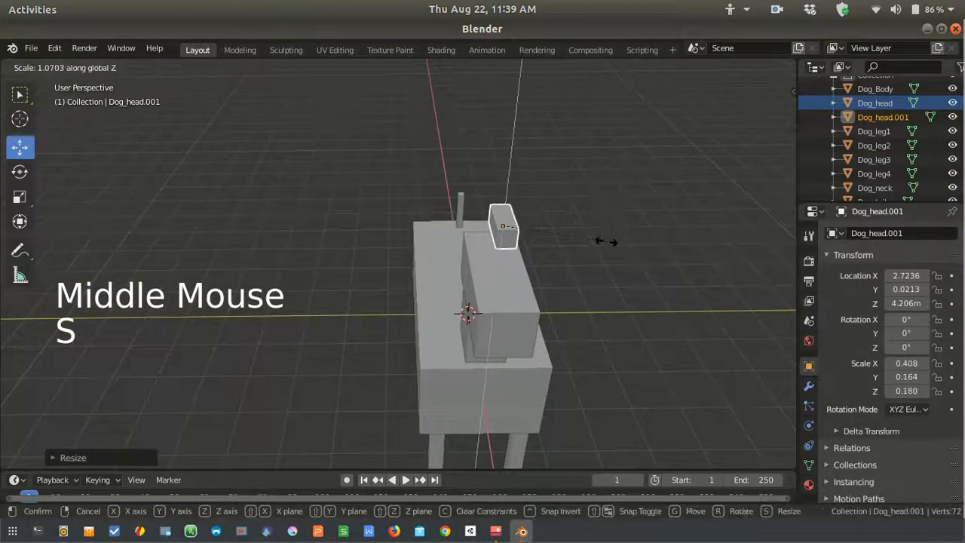
{"action": "left_click", "coordinate": [556, 220]}
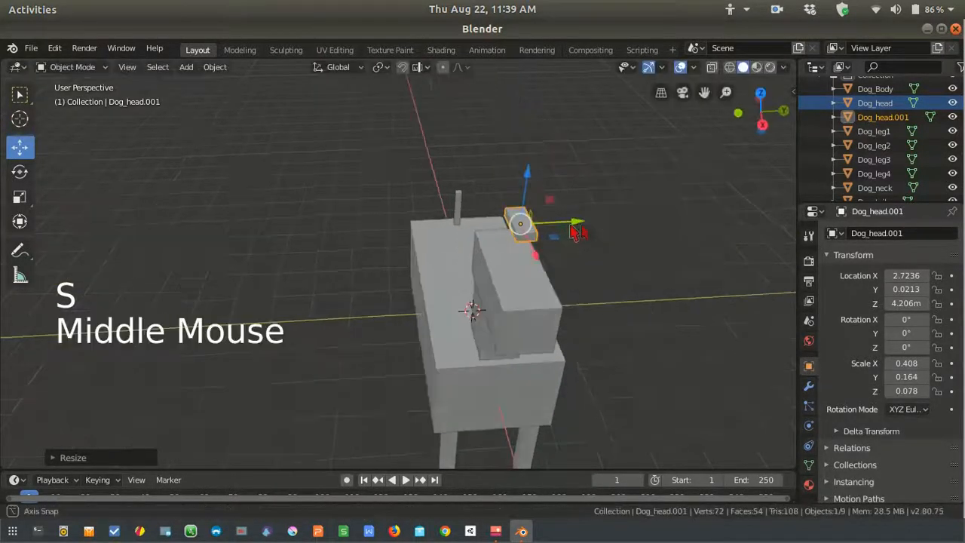
{"action": "middle_click_drag", "start_coordinate": [556, 220], "coordinate": [565, 236]}
{"action": "key", "text": "s"}
{"action": "key", "text": "y"}
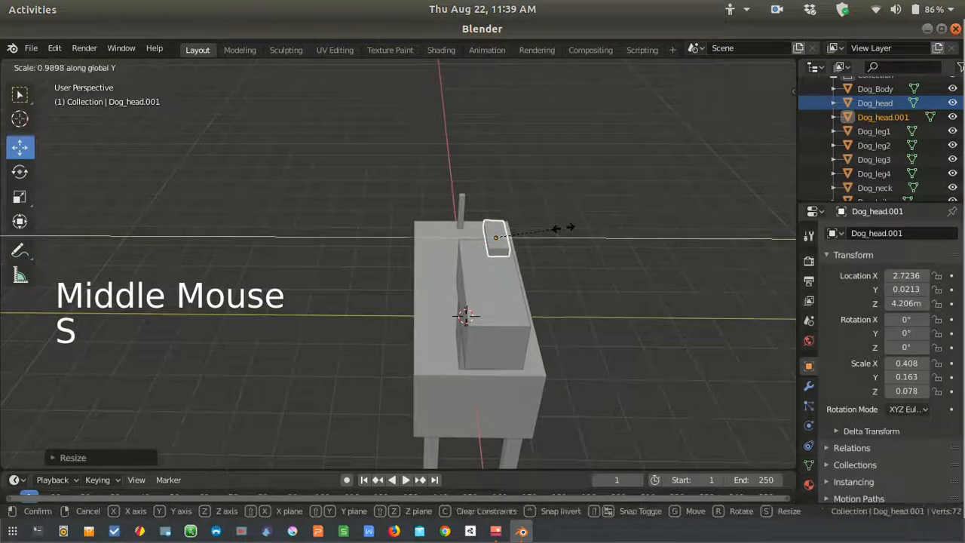
{"action": "left_click", "coordinate": [593, 233]}
Move the flat block onto the rear edge of the head at about X 1.94 m, Y -0.587 m, Z 3.46 m.
{"action": "middle_click_drag", "start_coordinate": [593, 233], "coordinate": [585, 209]}
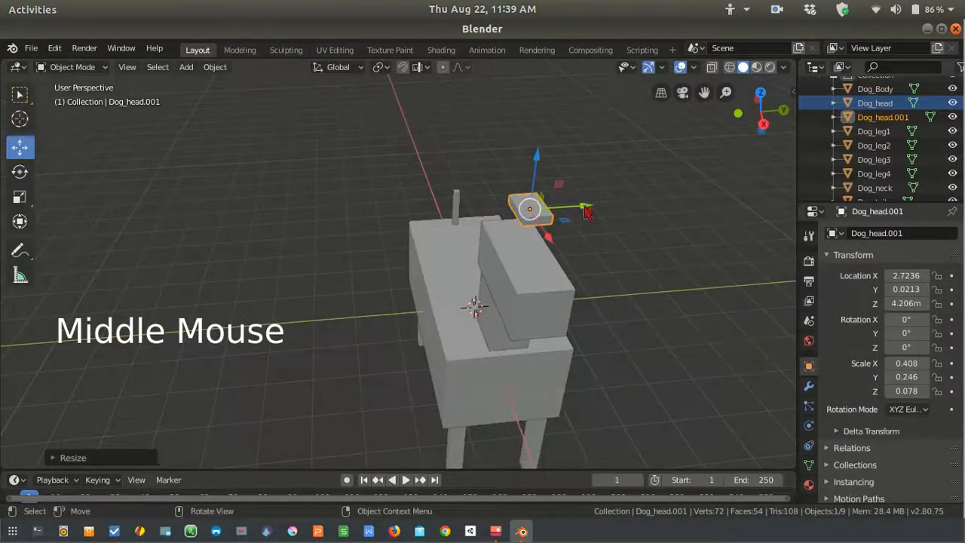
{"action": "left_click_drag", "start_coordinate": [588, 213], "coordinate": [550, 222]}
{"action": "middle_click_drag", "start_coordinate": [549, 221], "coordinate": [576, 128]}
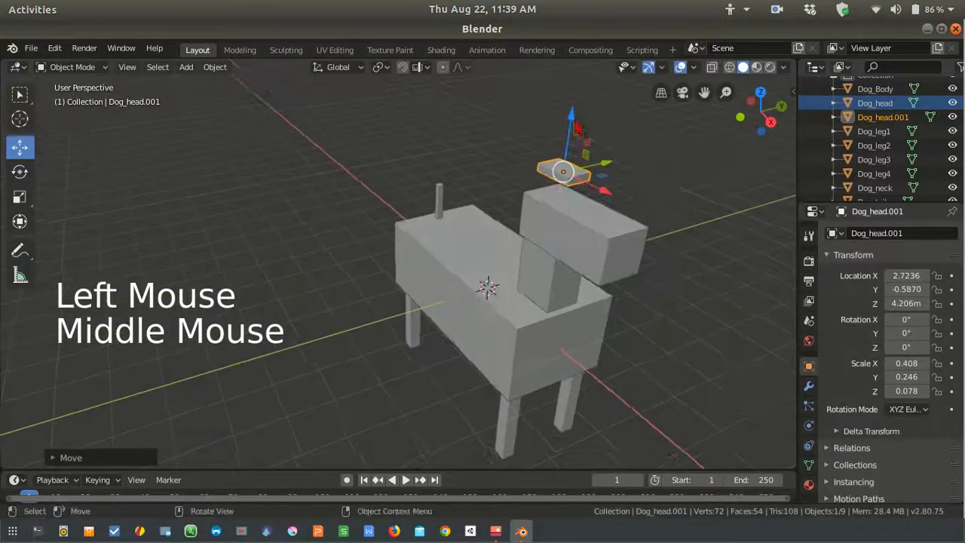
{"action": "left_click_drag", "start_coordinate": [576, 128], "coordinate": [577, 155]}
{"action": "middle_click_drag", "start_coordinate": [578, 155], "coordinate": [667, 182]}
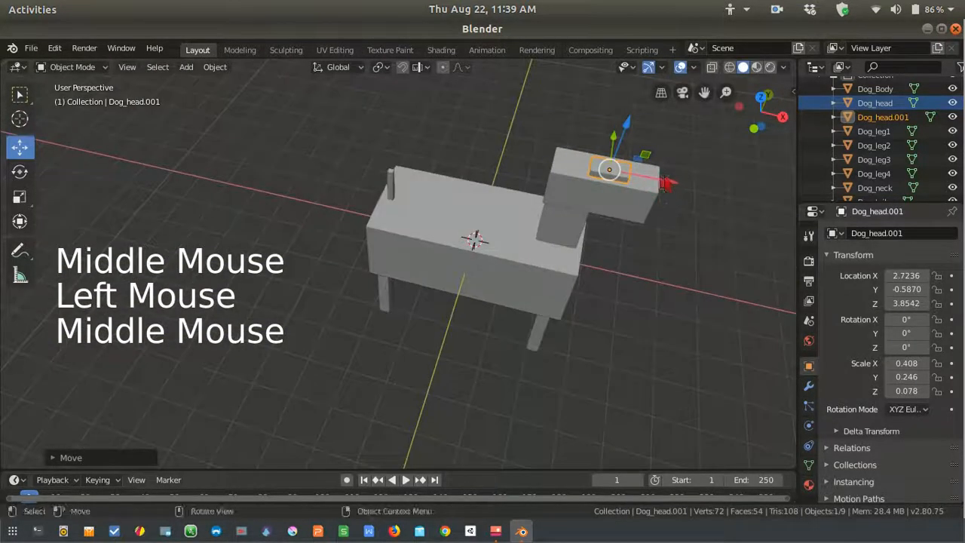
{"action": "left_click_drag", "start_coordinate": [666, 183], "coordinate": [632, 184]}
{"action": "middle_click_drag", "start_coordinate": [632, 185], "coordinate": [497, 180]}
{"action": "middle_click_drag", "start_coordinate": [501, 270], "coordinate": [470, 242]}
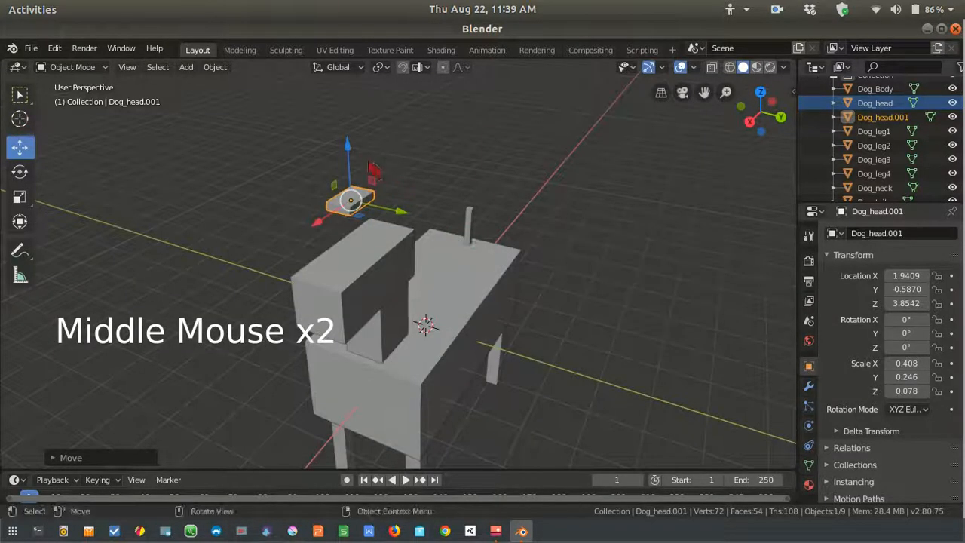
{"action": "left_click_drag", "start_coordinate": [357, 156], "coordinate": [358, 184]}
{"action": "middle_click_drag", "start_coordinate": [357, 184], "coordinate": [528, 249]}
{"action": "scroll", "coordinate": [554, 252], "scroll_direction": "up", "scroll_amount": 2}
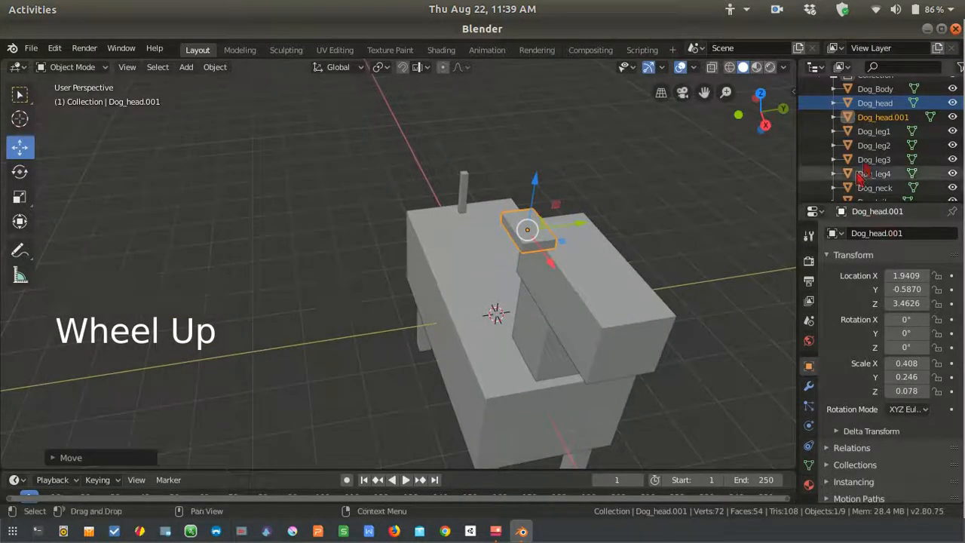
Rename the flat block on the head as Dog_ear.R.
{"action": "left_click", "coordinate": [885, 117]}
{"action": "double_click", "coordinate": [903, 116]}
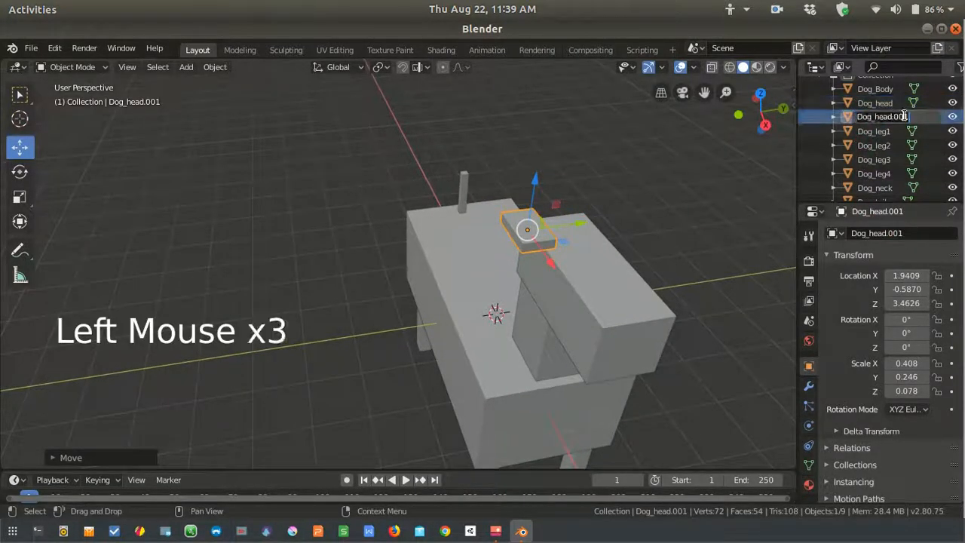
{"action": "key", "text": "BackSpace"}
{"action": "key", "text": "BackSpace"}
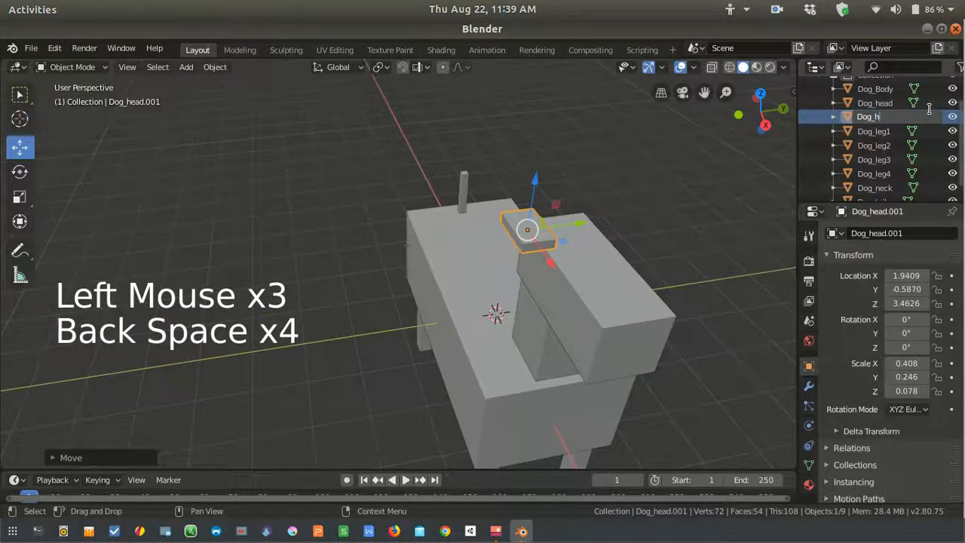
{"action": "key", "text": "BackSpace"}
{"action": "type", "text": "ear"}
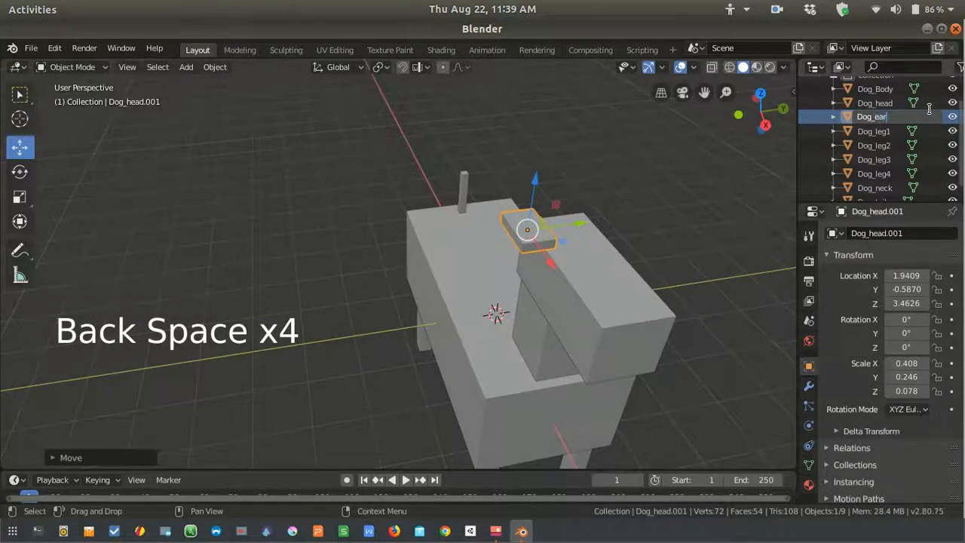
{"action": "type", "text": "."}
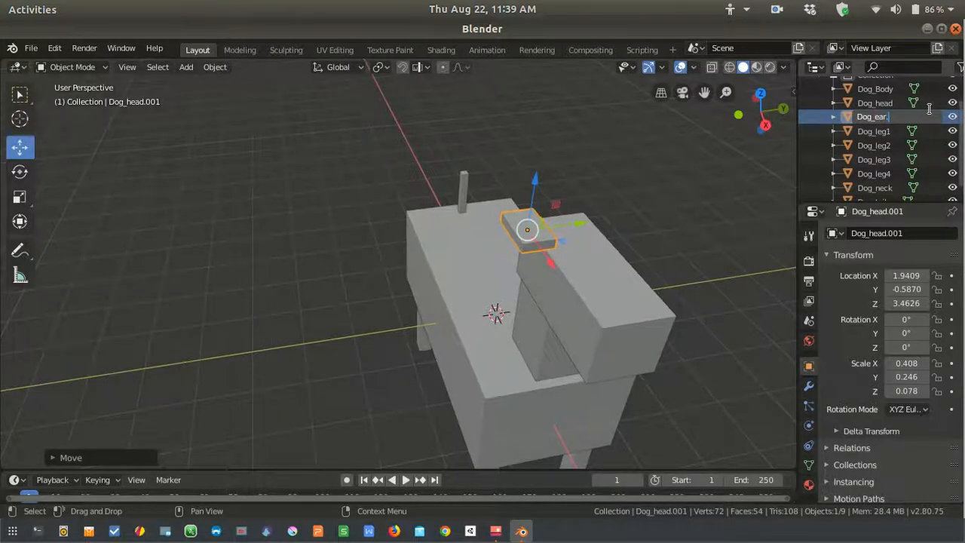
{"action": "type", "text": "R"}
{"action": "key", "text": "Return"}
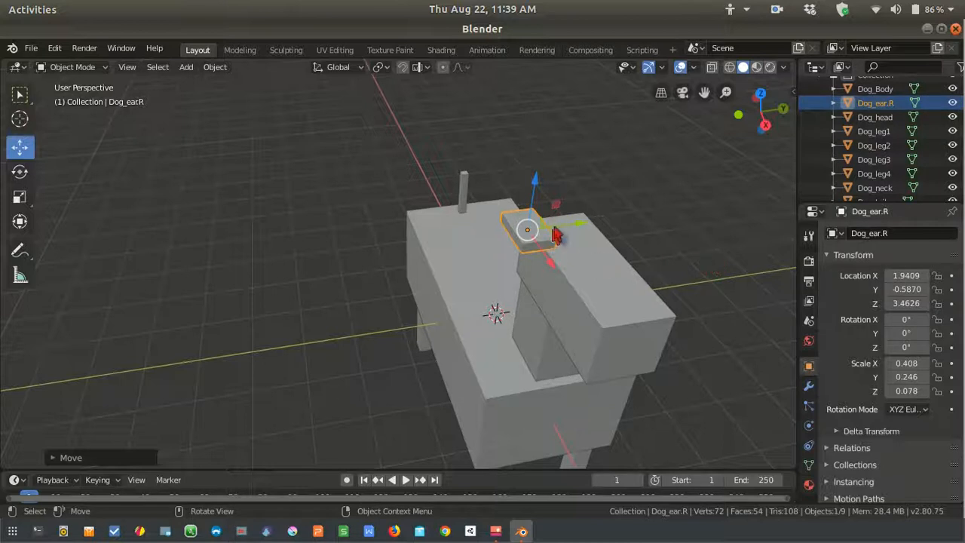
{"action": "key", "text": "shift+d"}
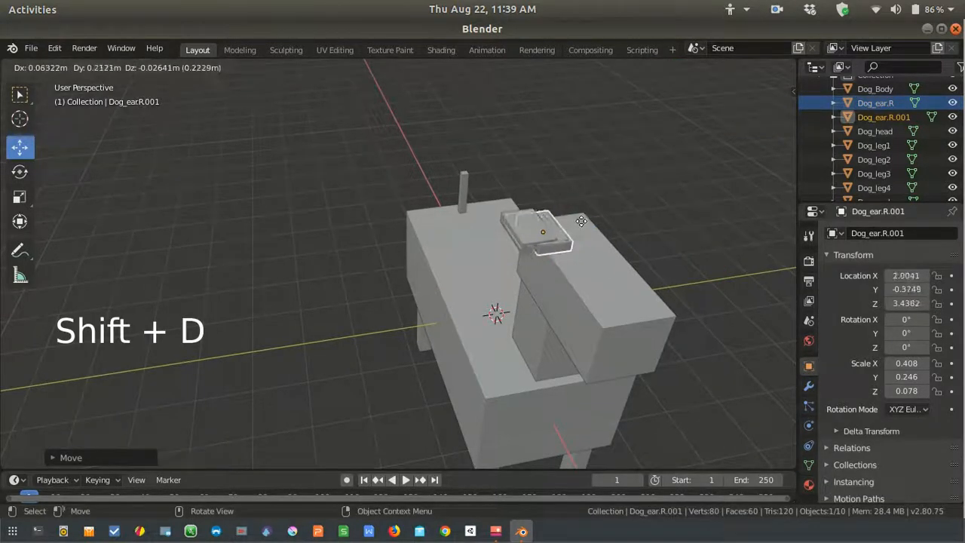
{"action": "left_click", "coordinate": [591, 217]}
{"action": "key", "text": "ctrl+z"}
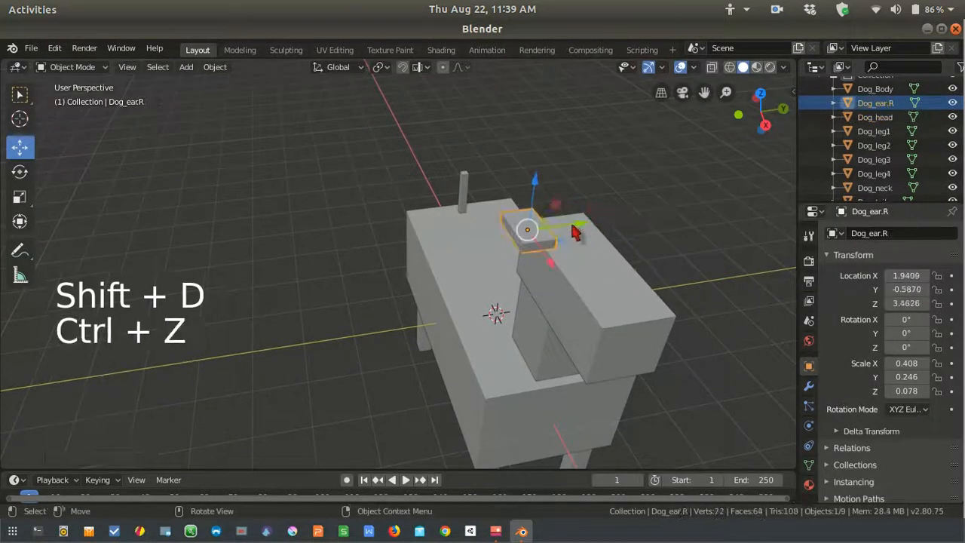
{"action": "left_click_drag", "start_coordinate": [572, 225], "coordinate": [608, 219]}
{"action": "key", "text": "ctrl+z"}
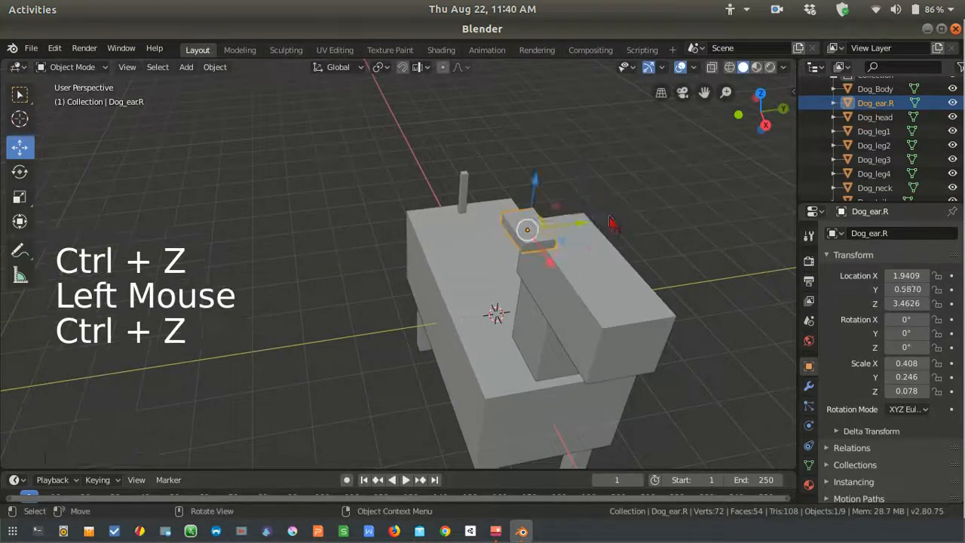
{"action": "key", "text": "ctrl+d"}
{"action": "key", "text": "g"}
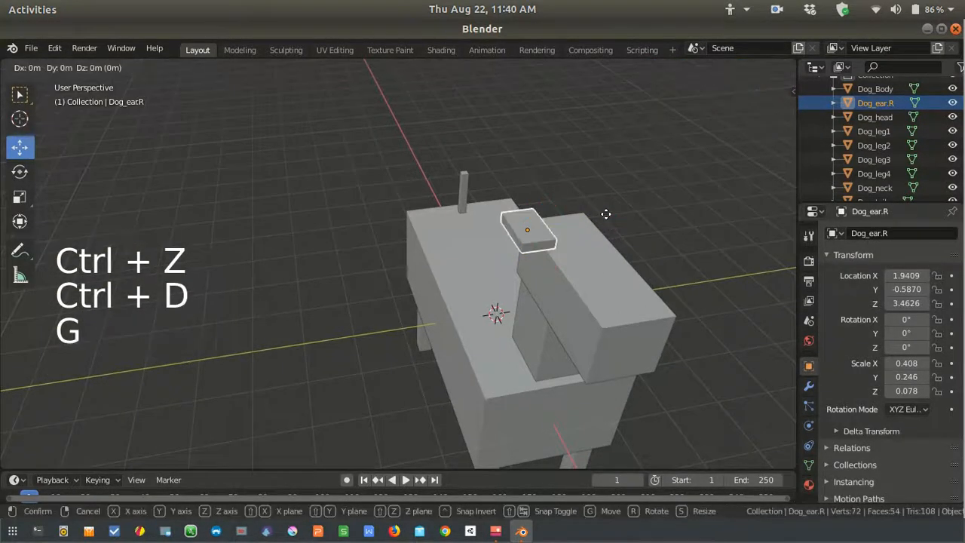
{"action": "key", "text": "Escape"}
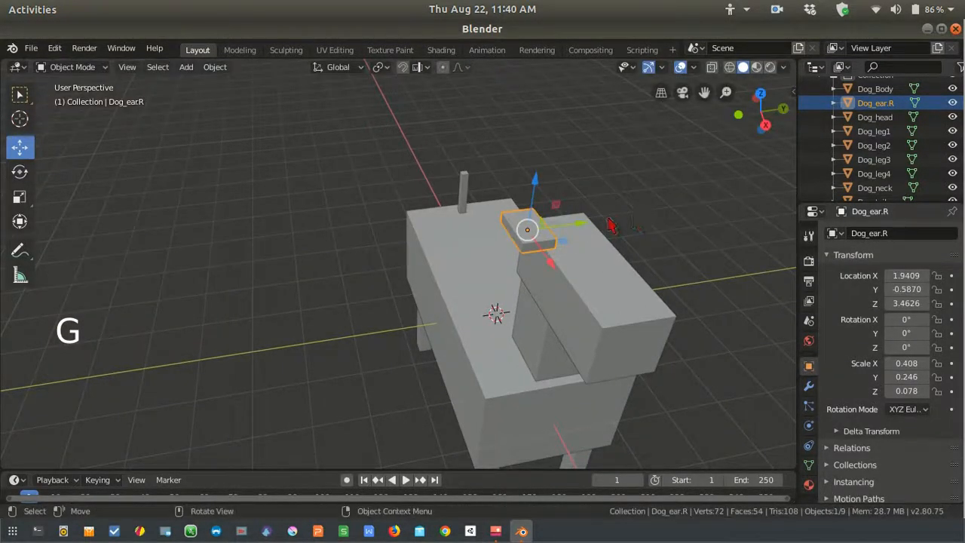
Shift Dog_ear.R along Y to about -0.385 m and show the model in quad view.
{"action": "middle_click_drag", "start_coordinate": [611, 224], "coordinate": [490, 195]}
{"action": "left_click_drag", "start_coordinate": [419, 195], "coordinate": [433, 204]}
{"action": "key", "text": "ctrl+alt+q"}
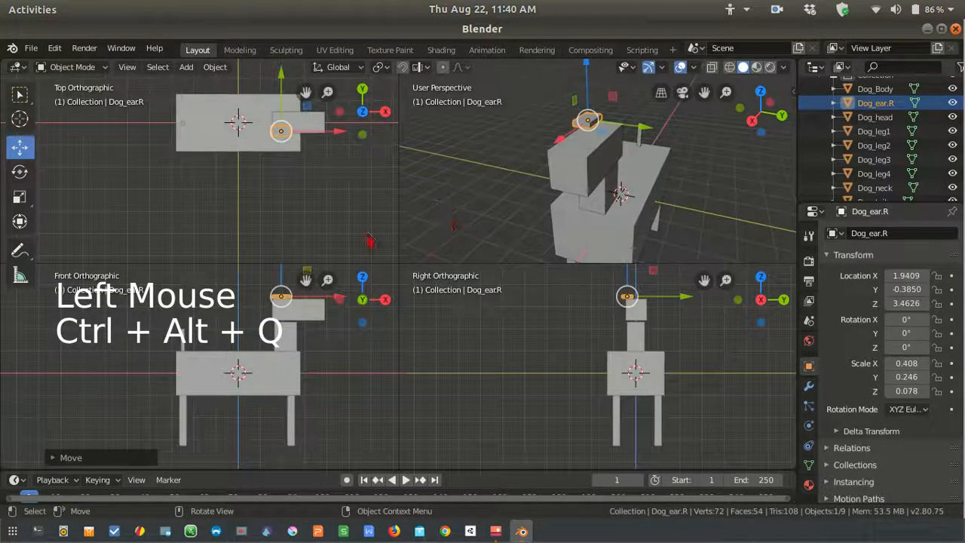
Duplicate Dog_ear.R in the top orthographic view and place the copy across the head at about Y 0.256 m.
{"action": "scroll", "coordinate": [321, 229], "scroll_direction": "up", "scroll_amount": 4}
{"action": "middle_click_drag", "start_coordinate": [321, 228], "coordinate": [305, 202], "text": "shift"}
{"action": "scroll", "coordinate": [351, 193], "scroll_direction": "up", "scroll_amount": 2}
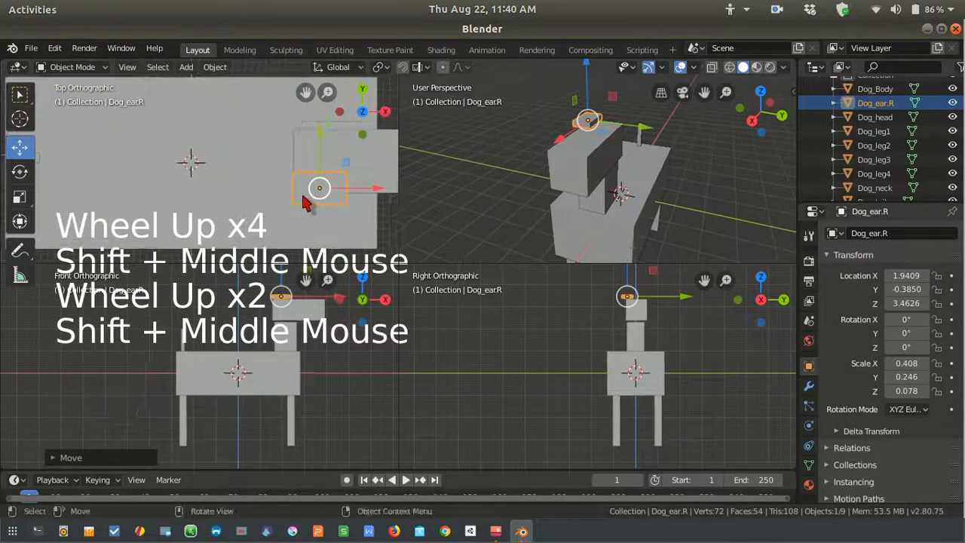
{"action": "key", "text": "shift+d"}
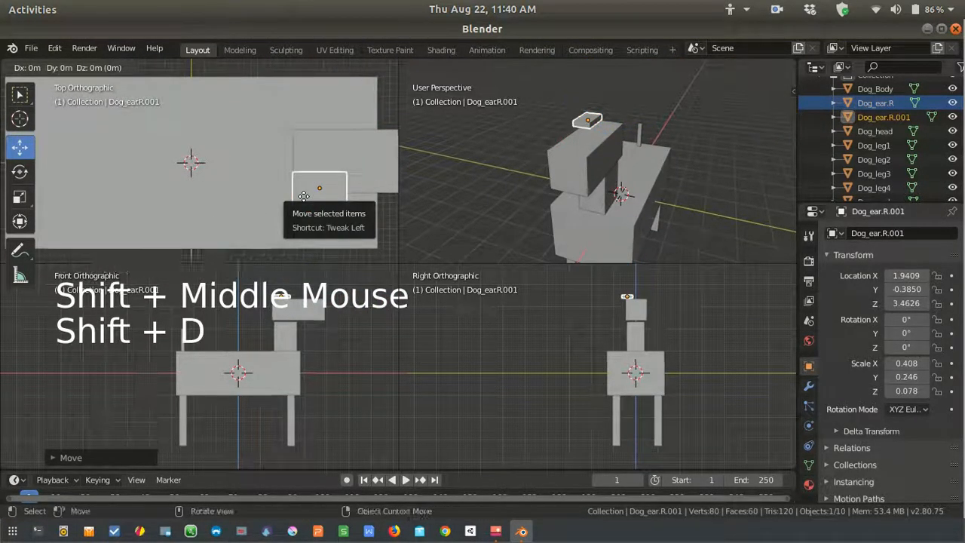
{"action": "left_click", "coordinate": [321, 155]}
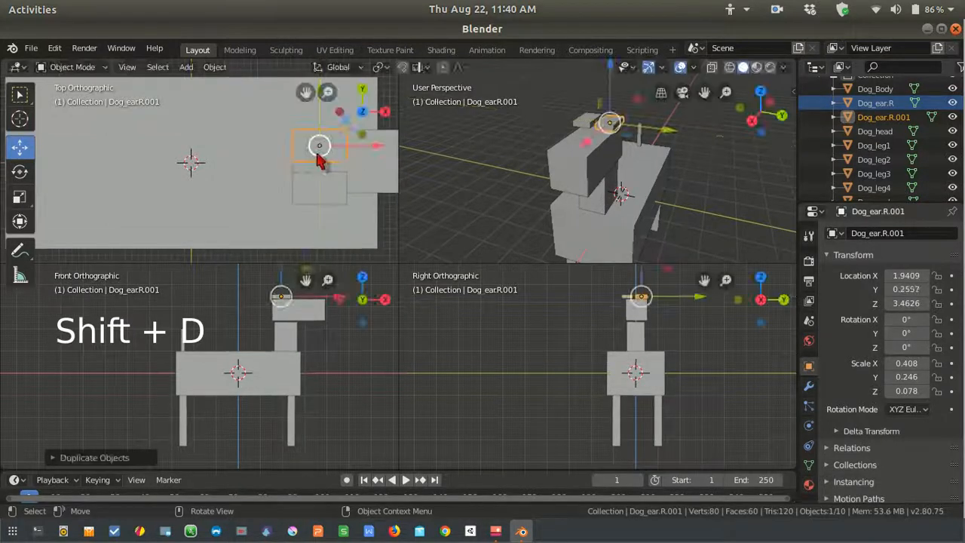
{"action": "left_click", "coordinate": [323, 194]}
{"action": "left_click", "coordinate": [319, 188]}
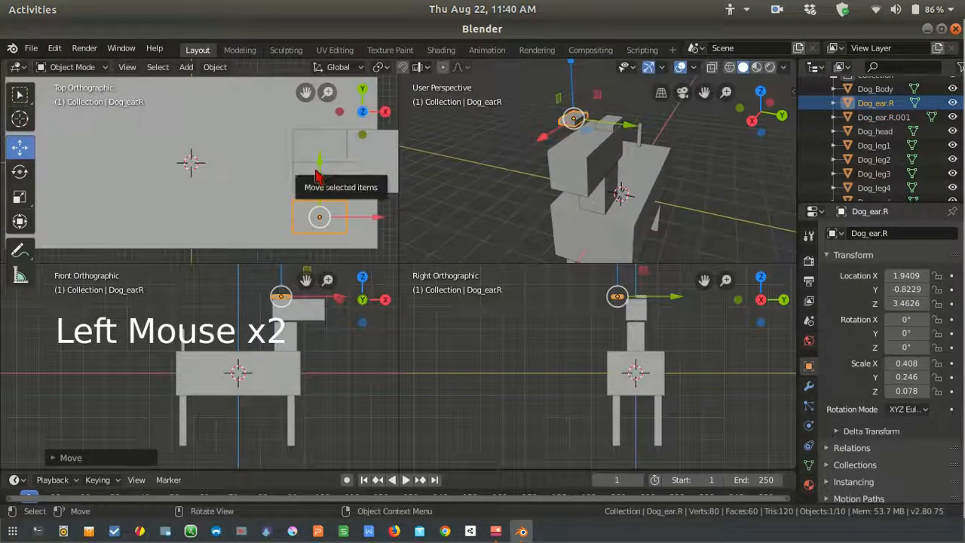
{"action": "key", "text": "ctrl+z"}
Nudge the copied ear along Y to about 0.266 m and rename it Dog_ear.L.
{"action": "left_click", "coordinate": [329, 136]}
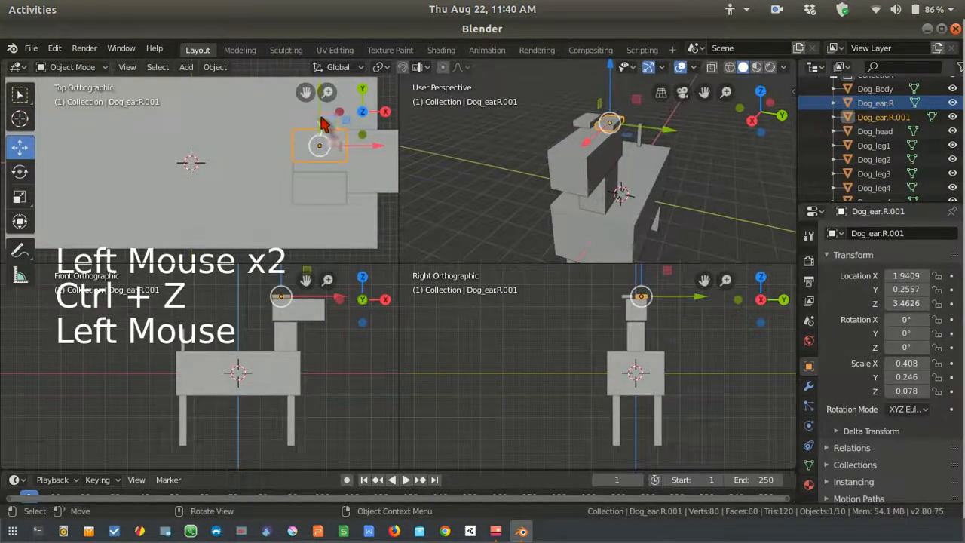
{"action": "left_click_drag", "start_coordinate": [321, 117], "coordinate": [320, 116]}
{"action": "double_click", "coordinate": [905, 116]}
{"action": "left_click", "coordinate": [904, 116]}
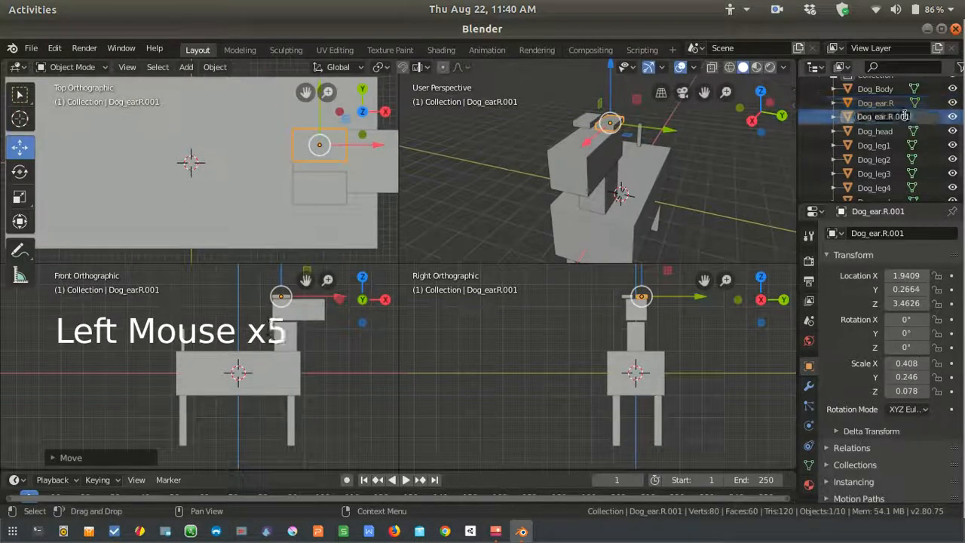
{"action": "key", "text": "BackSpace"}
{"action": "key", "text": "BackSpace"}
{"action": "key", "text": "BackSpace"}
{"action": "key", "text": "BackSpace"}
{"action": "key", "text": "BackSpace"}
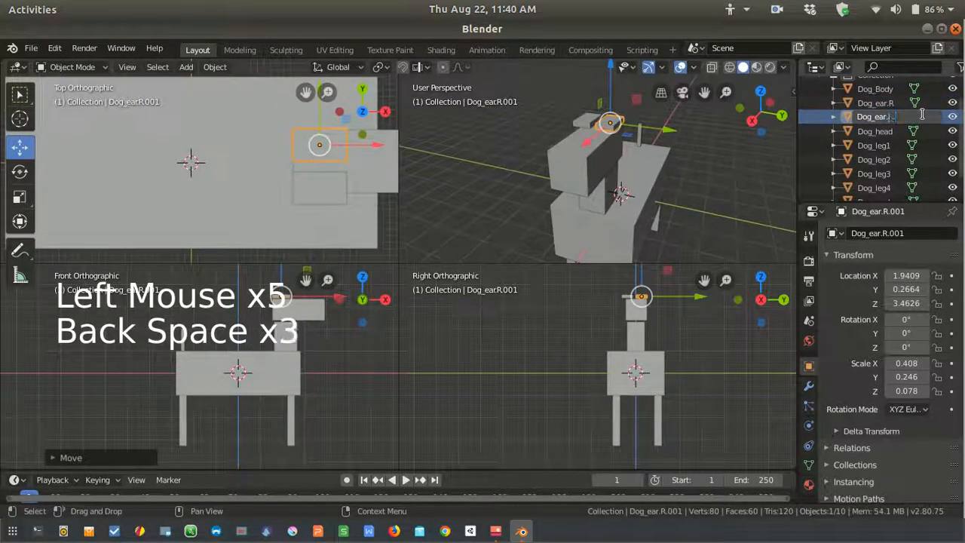
{"action": "type", "text": "L"}
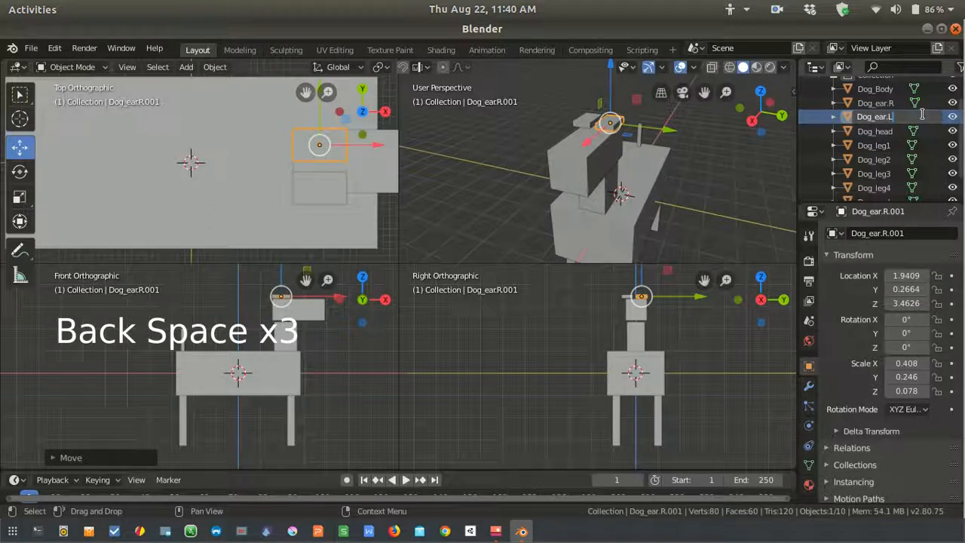
{"action": "key", "text": "Return"}
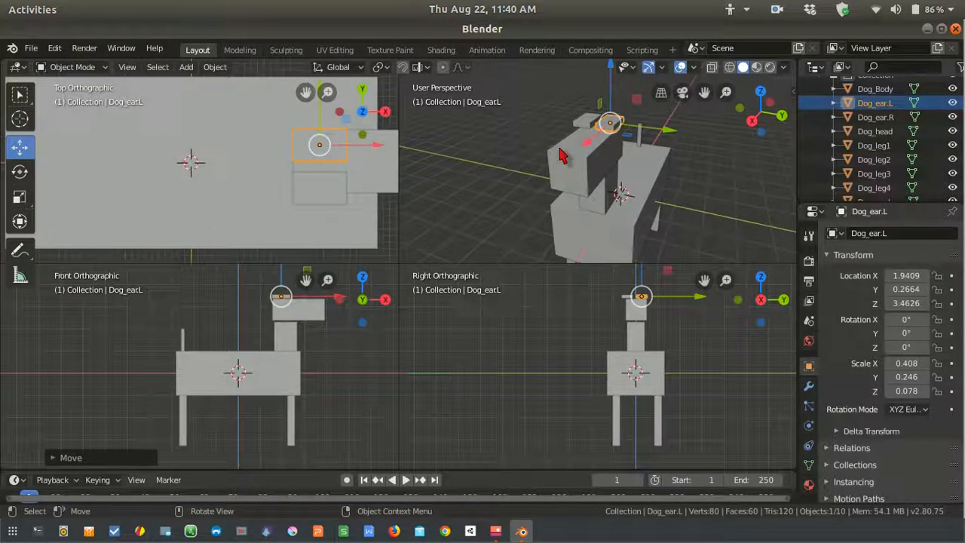
Return from quad view to a single perspective view and check the dog's pose in the reference image.
{"action": "key", "text": "ctrl+alt+q"}
{"action": "middle_click_drag", "start_coordinate": [463, 282], "coordinate": [578, 345]}
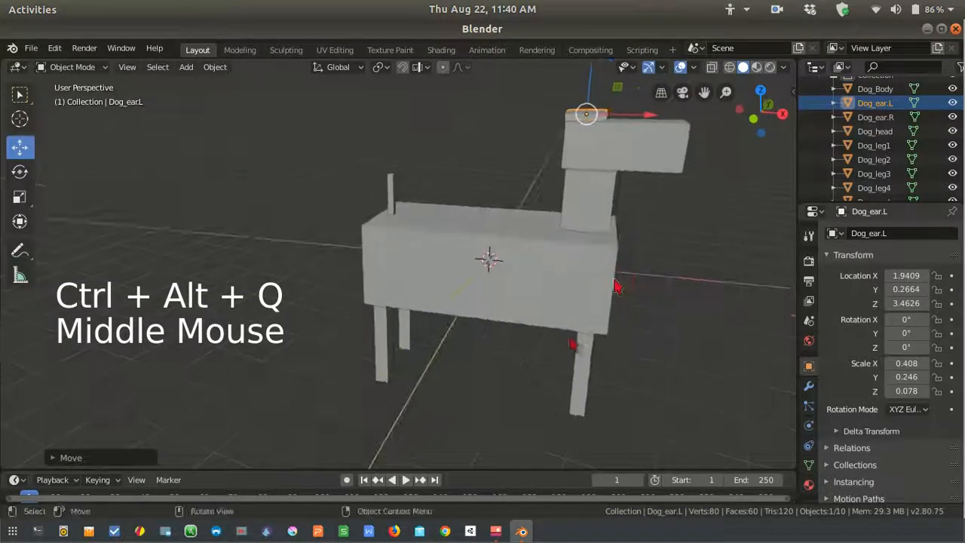
{"action": "left_click", "coordinate": [495, 532]}
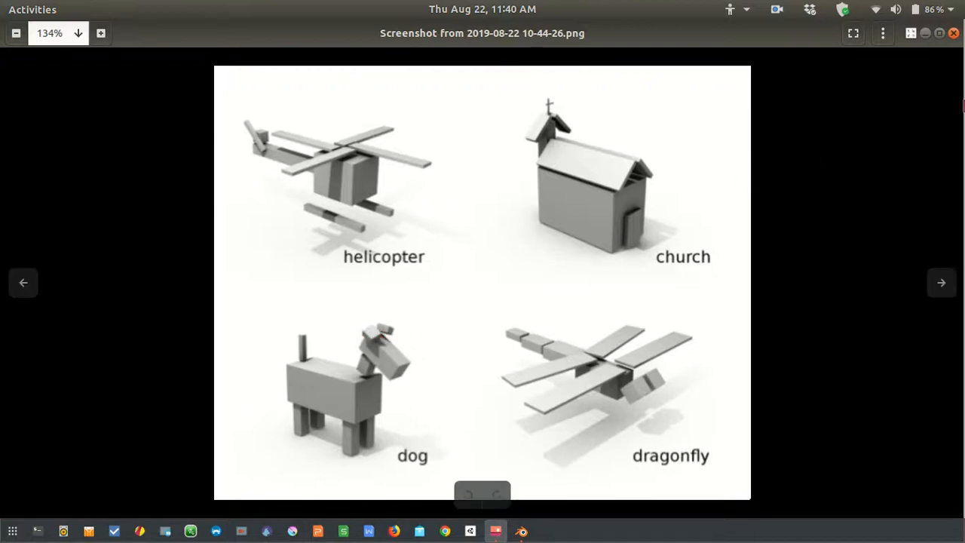
{"action": "left_click", "coordinate": [924, 34]}
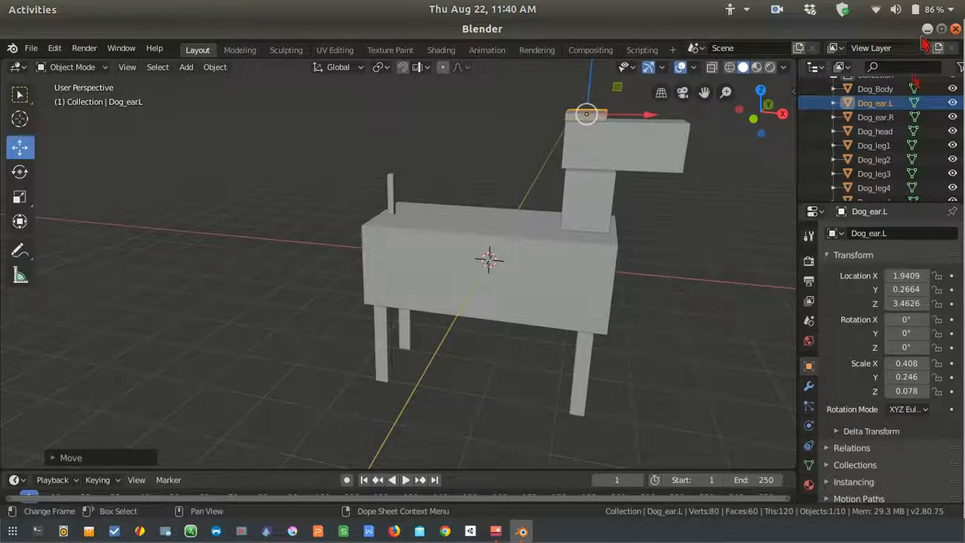
Tilt the neck, head and both ears together 14.5° about Y and shift them so the head sits at about X 3.26 m, Z 2.81 m.
{"action": "middle_click_drag", "start_coordinate": [741, 251], "coordinate": [651, 242]}
{"action": "left_click", "coordinate": [596, 212]}
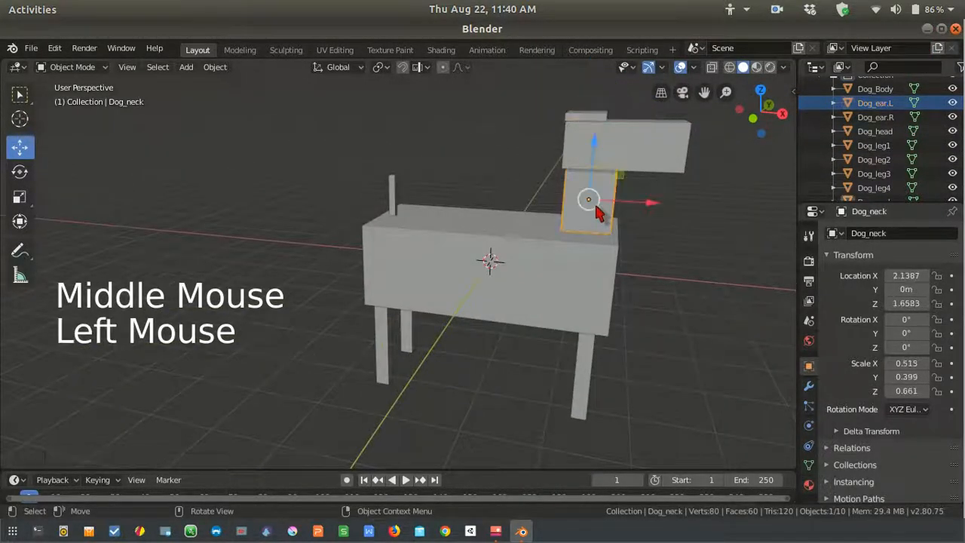
{"action": "left_click", "coordinate": [667, 159], "text": "shift"}
{"action": "middle_click_drag", "start_coordinate": [673, 156], "coordinate": [566, 254], "text": "shift"}
{"action": "left_click", "coordinate": [536, 211], "text": "shift"}
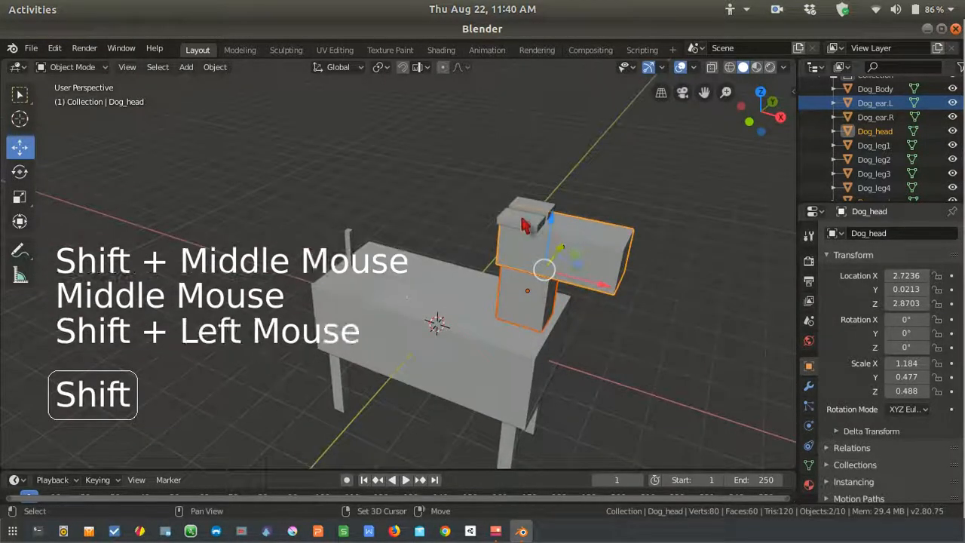
{"action": "left_click", "coordinate": [537, 207], "text": "shift"}
{"action": "left_click", "coordinate": [531, 210], "text": "shift"}
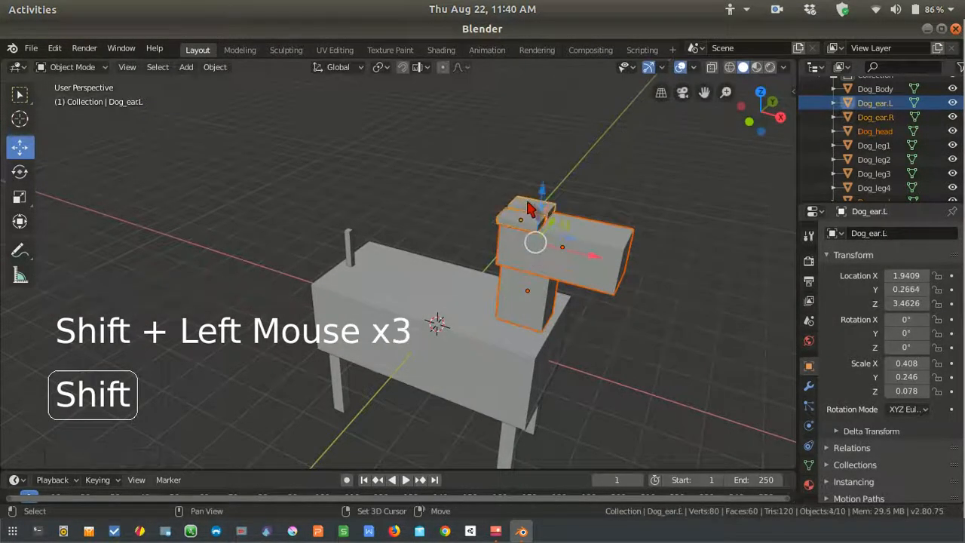
{"action": "middle_click_drag", "start_coordinate": [531, 209], "coordinate": [605, 236]}
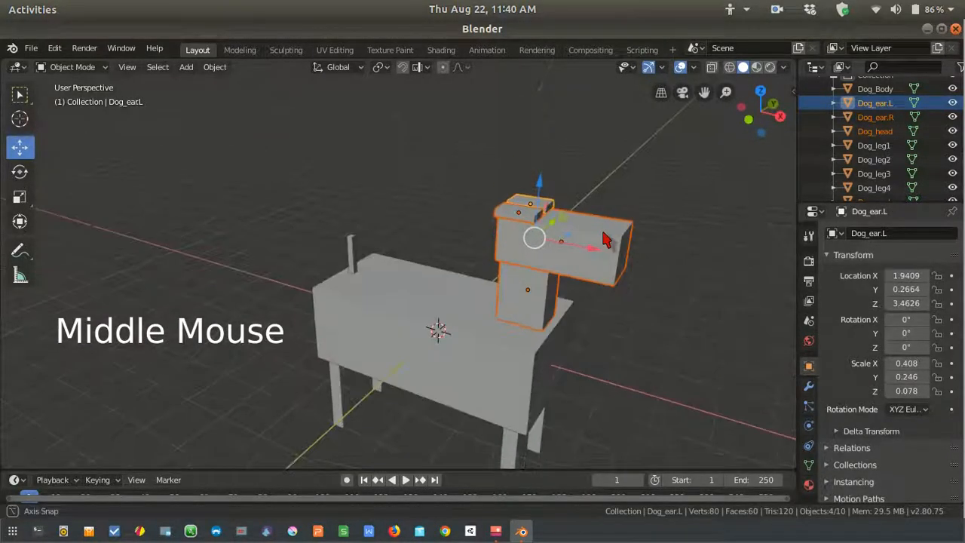
{"action": "key", "text": "r"}
{"action": "key", "text": "Escape"}
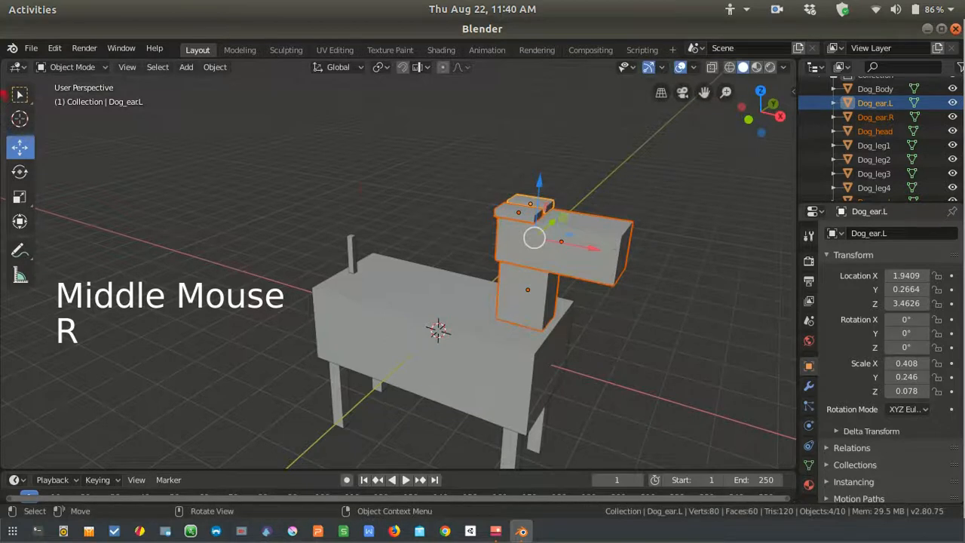
{"action": "left_click", "coordinate": [22, 178]}
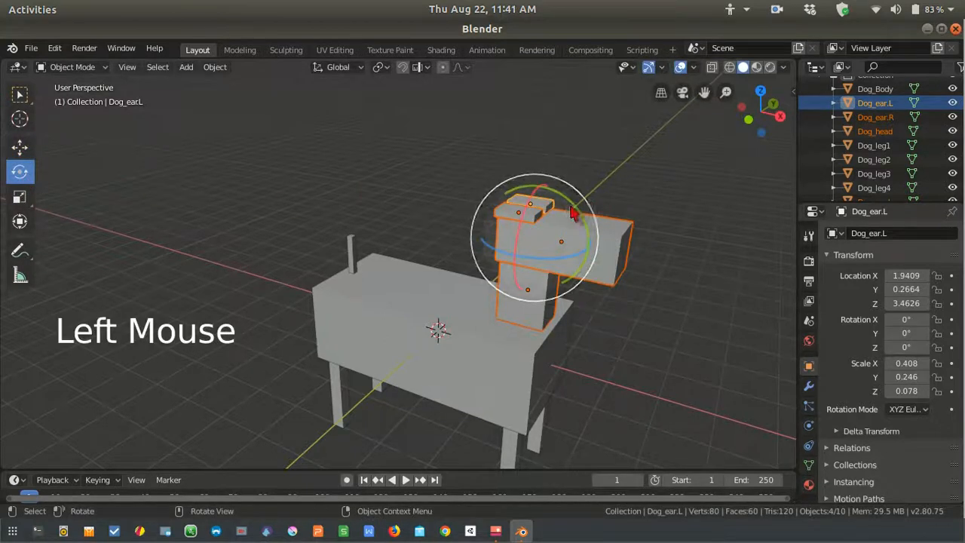
{"action": "left_click_drag", "start_coordinate": [571, 213], "coordinate": [614, 260]}
{"action": "left_click", "coordinate": [19, 148]}
{"action": "mouse_move", "coordinate": [566, 194]}
{"action": "left_mouse_down"}
{"action": "mouse_move", "coordinate": [563, 203]}
{"action": "mouse_move", "coordinate": [564, 186]}
{"action": "left_mouse_up"}
Tilt the head and both ears further downward together to a Y rotation of about 23.6°.
{"action": "left_click", "coordinate": [587, 249]}
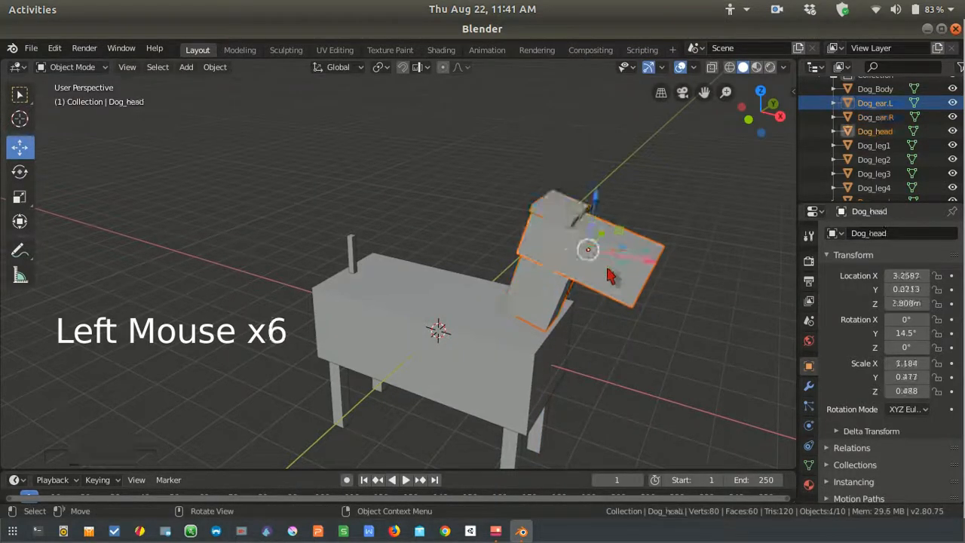
{"action": "left_click", "coordinate": [567, 212], "text": "shift"}
{"action": "left_click", "coordinate": [567, 213], "text": "shift"}
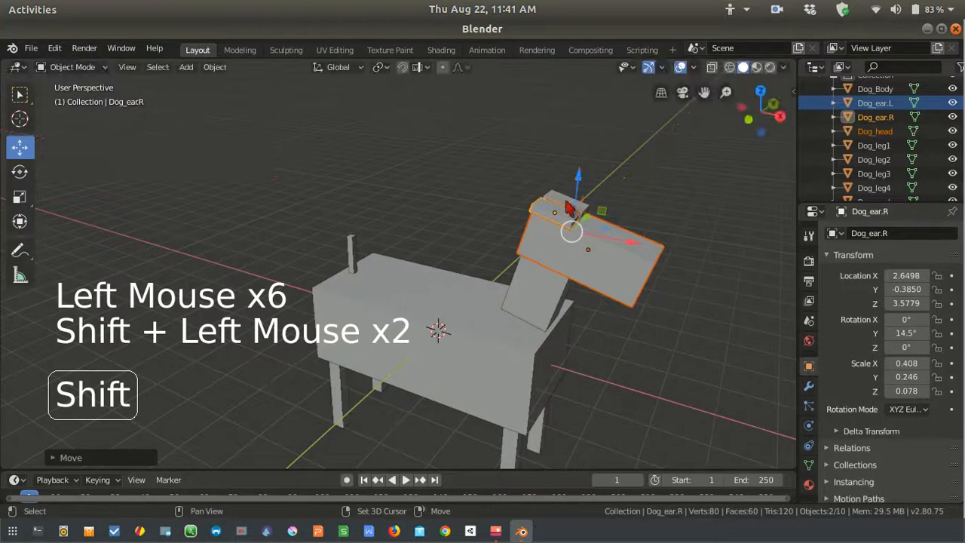
{"action": "left_click", "coordinate": [565, 206], "text": "shift"}
{"action": "left_click", "coordinate": [20, 176]}
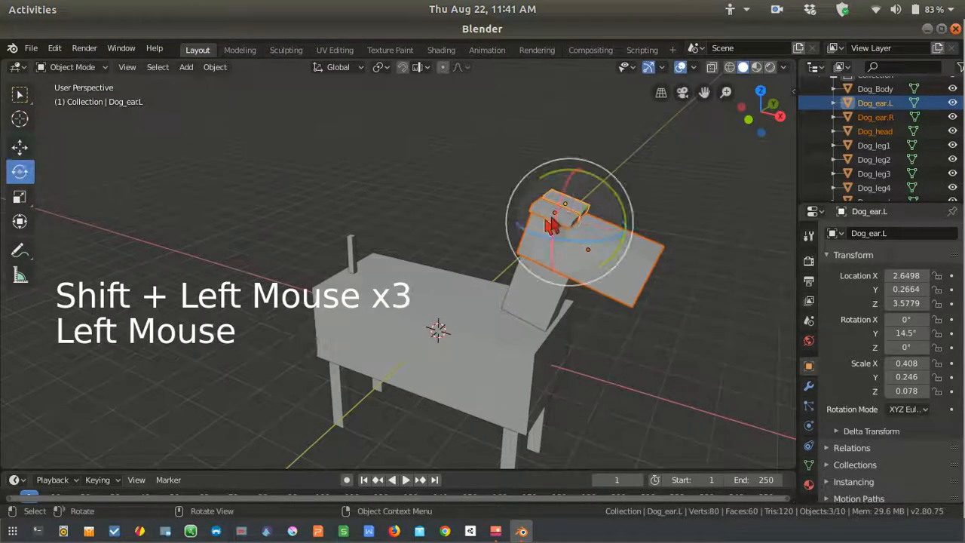
{"action": "left_click_drag", "start_coordinate": [606, 185], "coordinate": [613, 194]}
Move the head and both ears forward and up over the neck, placing the ears at about X 2.84 m, Z 3.64 m.
{"action": "scroll", "coordinate": [635, 324], "scroll_direction": "up", "scroll_amount": 2}
{"action": "middle_click_drag", "start_coordinate": [636, 324], "coordinate": [320, 313], "text": "shift"}
{"action": "left_click", "coordinate": [30, 149]}
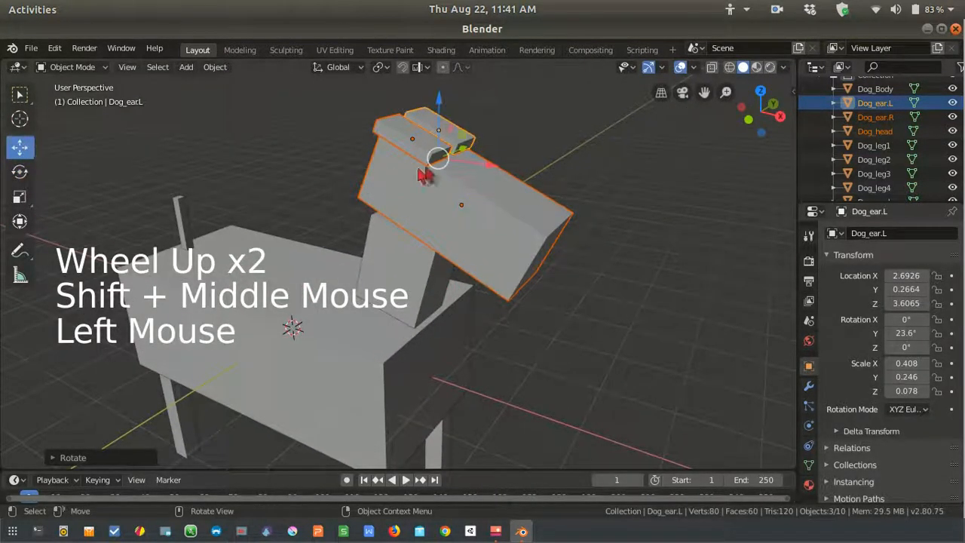
{"action": "left_click_drag", "start_coordinate": [457, 144], "coordinate": [471, 143]}
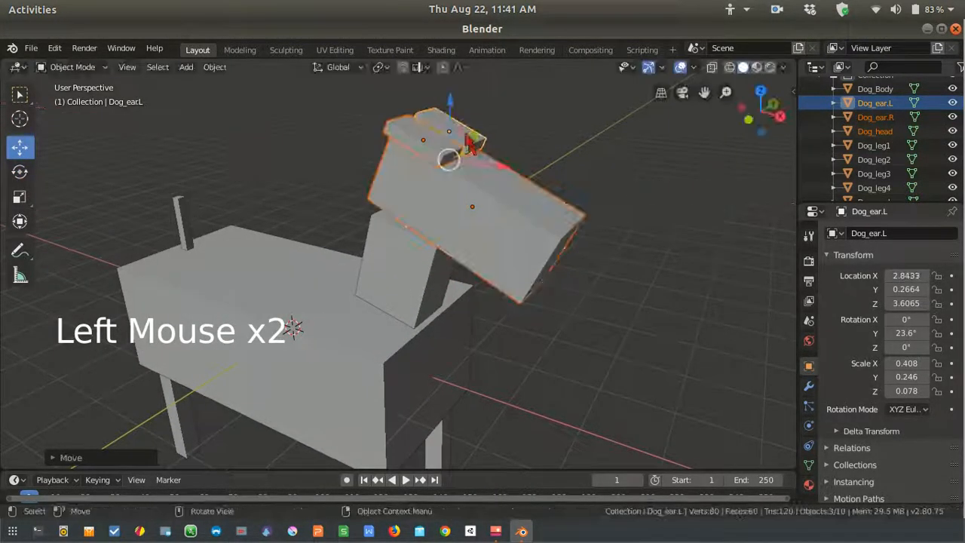
{"action": "left_click_drag", "start_coordinate": [449, 100], "coordinate": [450, 92]}
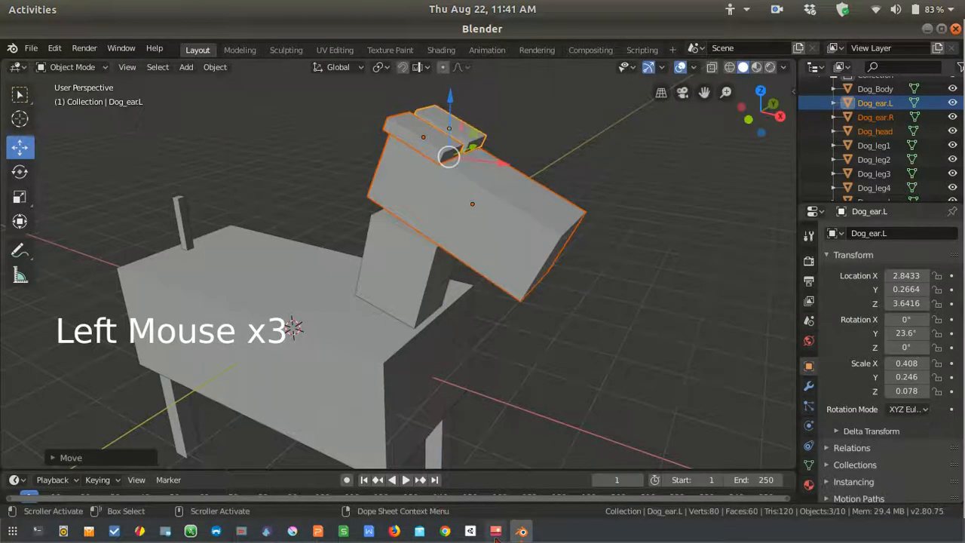
Check the dog's ears in the reference image and turn Dog_ear.R outward about the global Z axis.
{"action": "left_click", "coordinate": [495, 531]}
{"action": "scroll", "coordinate": [327, 329], "scroll_direction": "up", "scroll_amount": 1}
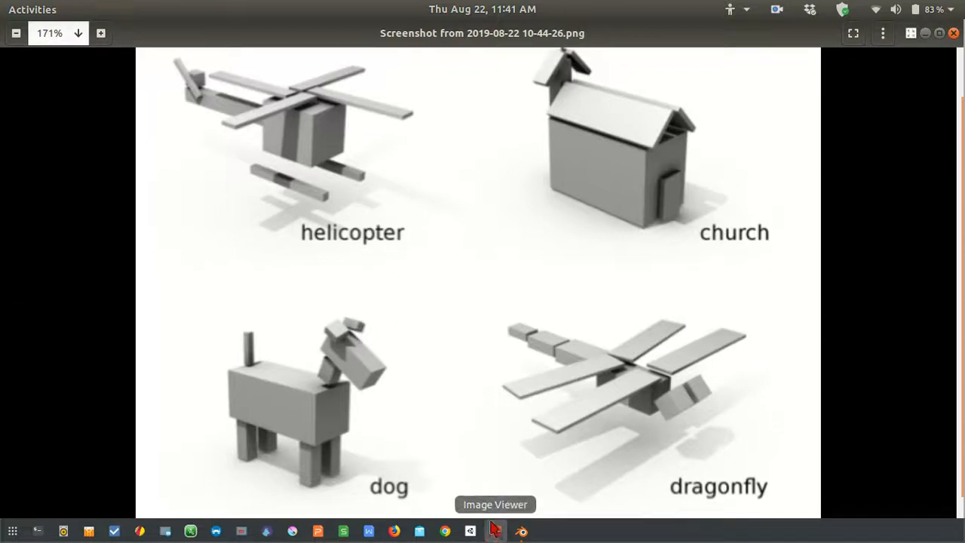
{"action": "left_click", "coordinate": [495, 531]}
{"action": "middle_click_drag", "start_coordinate": [431, 328], "coordinate": [406, 321]}
{"action": "left_click", "coordinate": [377, 215]}
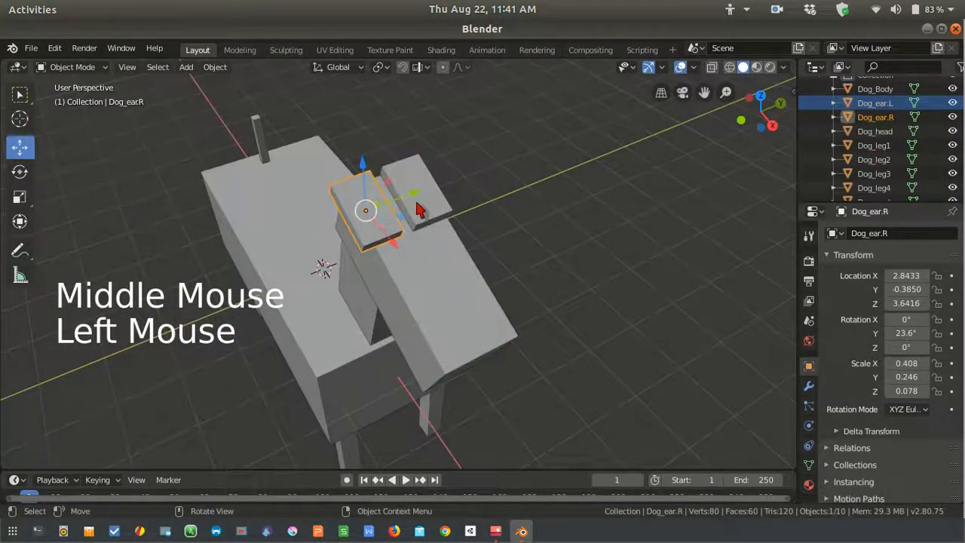
{"action": "middle_click_drag", "start_coordinate": [411, 210], "coordinate": [429, 225]}
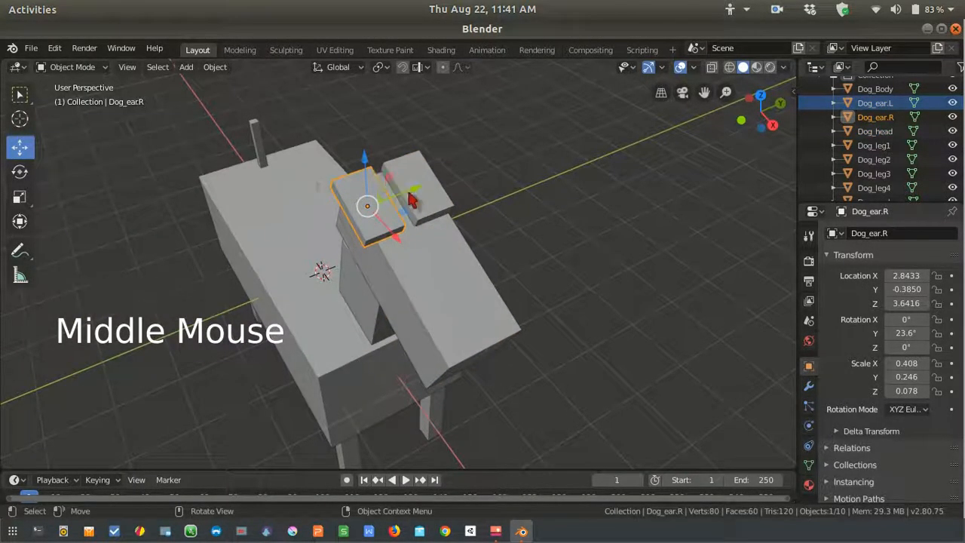
{"action": "key", "text": "r"}
{"action": "key", "text": "z"}
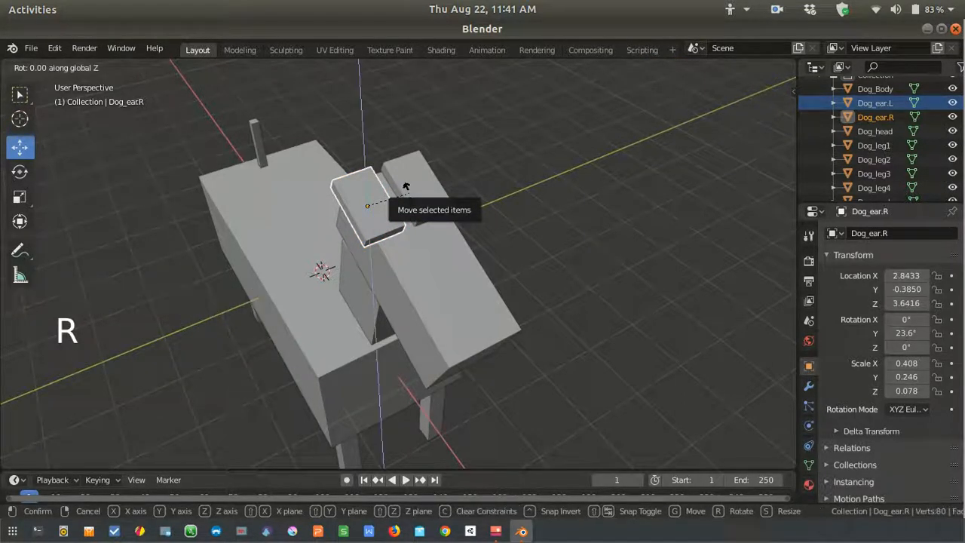
{"action": "left_click", "coordinate": [438, 205]}
Turn Dog_ear.L outward about Z to 19.4° and shift it along Y to about 0.358 m.
{"action": "mouse_move", "coordinate": [439, 205]}
{"action": "middle_mouse_down"}
{"action": "mouse_move", "coordinate": [539, 279]}
{"action": "mouse_move", "coordinate": [441, 222]}
{"action": "middle_mouse_up"}
{"action": "left_click", "coordinate": [377, 206]}
{"action": "key", "text": "r"}
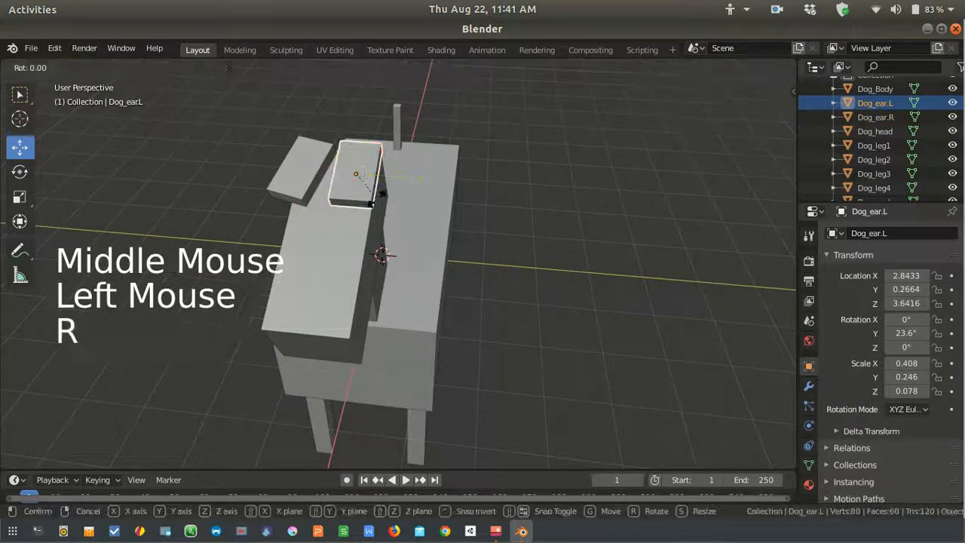
{"action": "key", "text": "z"}
{"action": "left_click", "coordinate": [393, 201]}
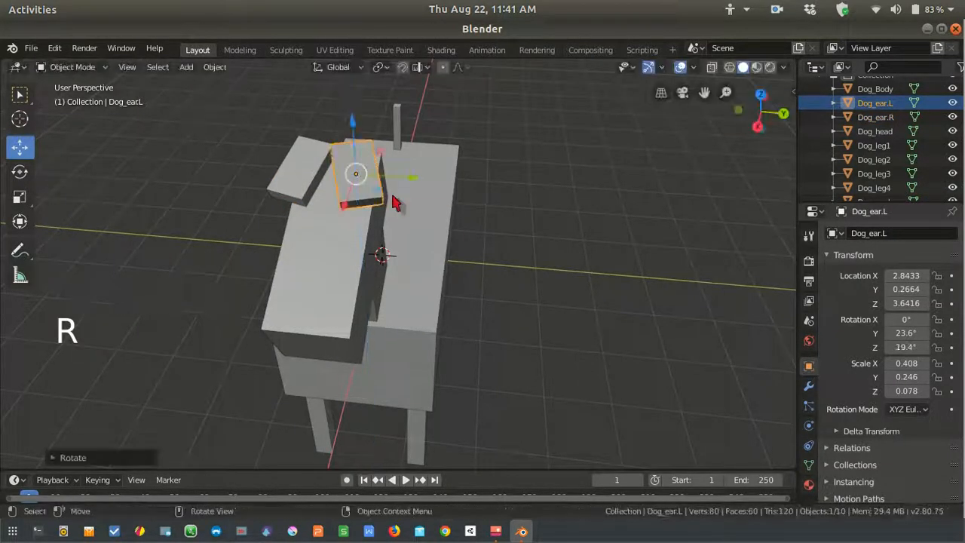
{"action": "left_click_drag", "start_coordinate": [411, 187], "coordinate": [419, 169]}
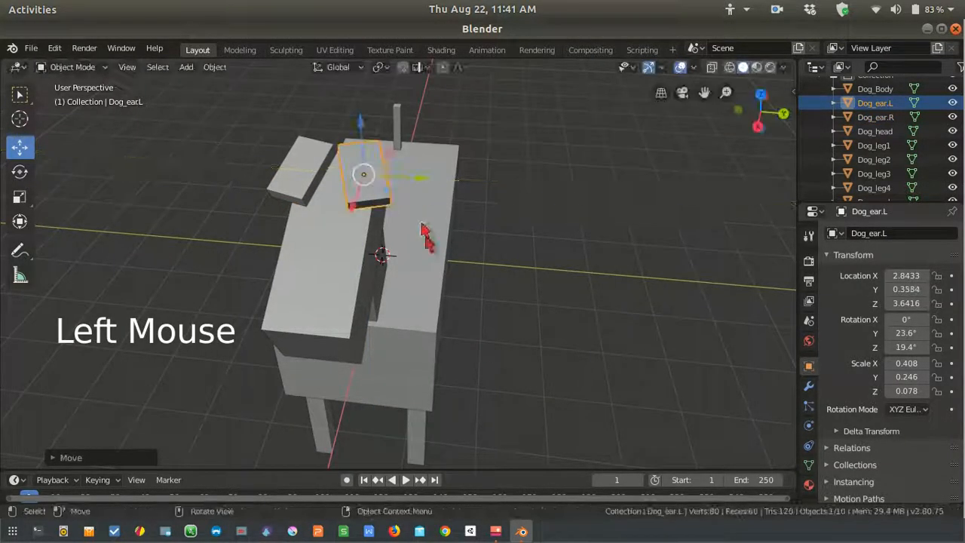
Rotate Dog_ear.L freely to about X -1.63°, Y 24.1°, Z 21.2°, and turn Dog_ear.R about Z to -30.5°.
{"action": "middle_click_drag", "start_coordinate": [419, 169], "coordinate": [377, 196]}
{"action": "left_click", "coordinate": [19, 171]}
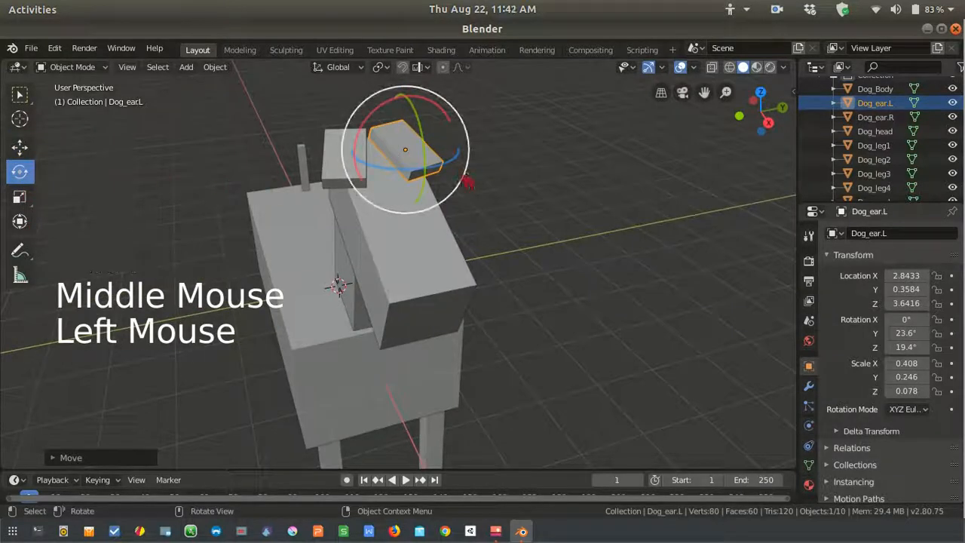
{"action": "left_click_drag", "start_coordinate": [441, 184], "coordinate": [433, 167]}
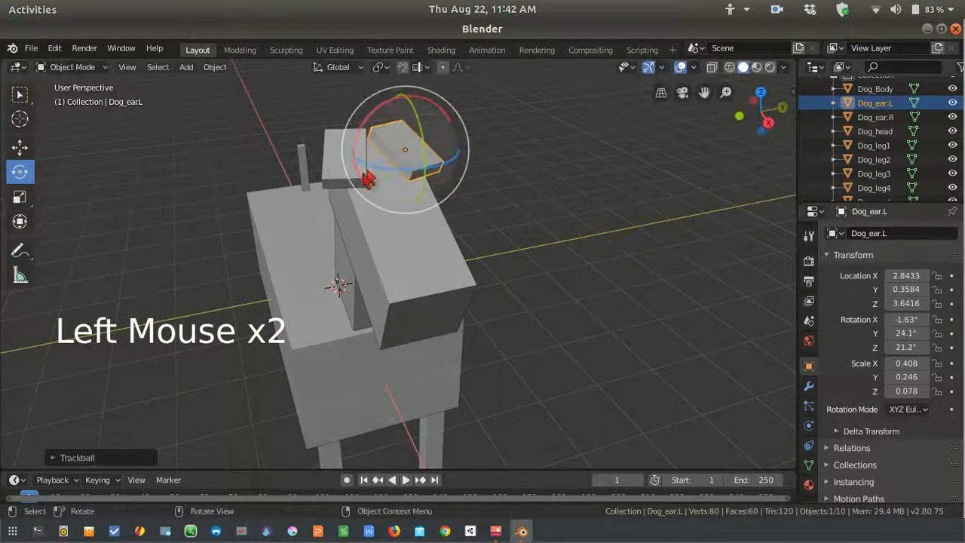
{"action": "left_click", "coordinate": [343, 155]}
{"action": "left_click_drag", "start_coordinate": [368, 176], "coordinate": [355, 170]}
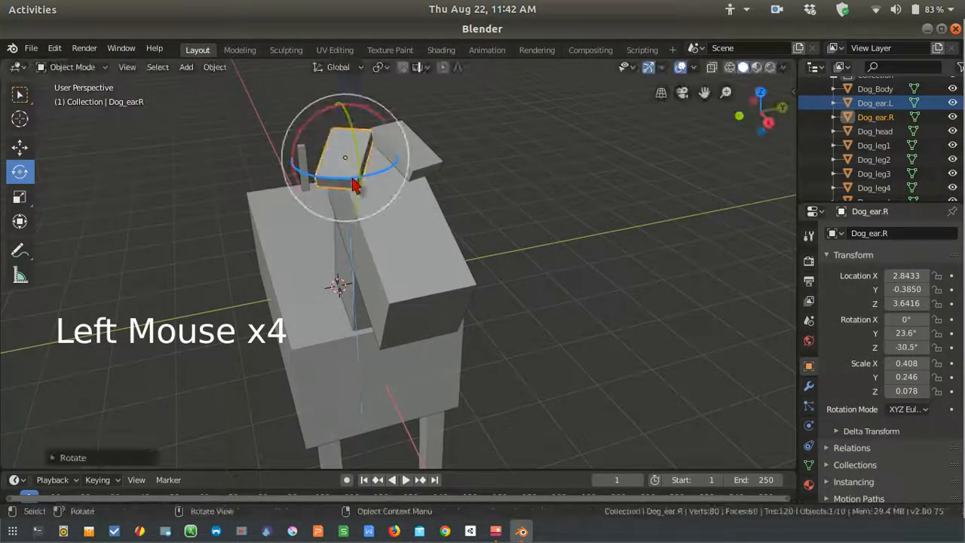
Raise both ears together slightly above the head, bringing Dog_ear.L to about Z 3.686 m.
{"action": "middle_click_drag", "start_coordinate": [354, 170], "coordinate": [389, 276]}
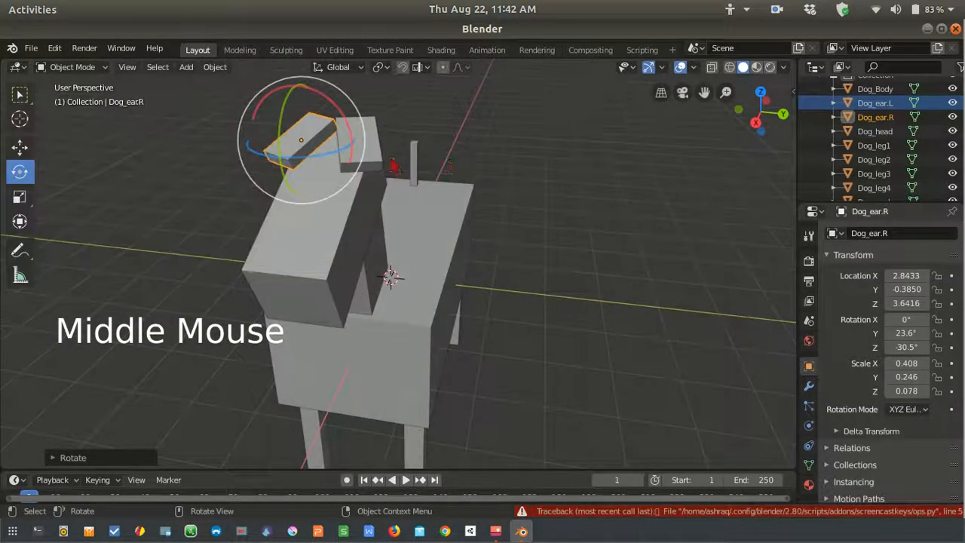
{"action": "left_click", "coordinate": [379, 166], "text": "shift"}
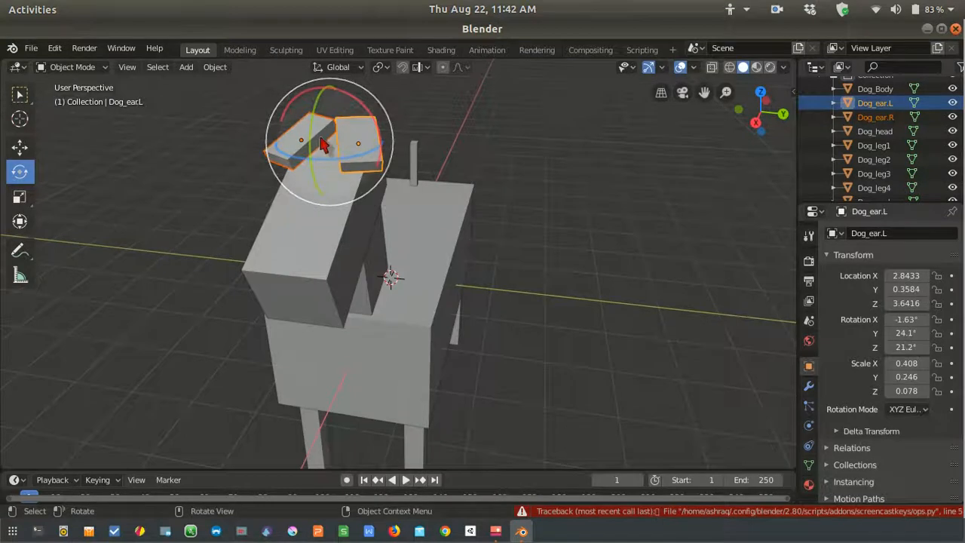
{"action": "left_click", "coordinate": [30, 146]}
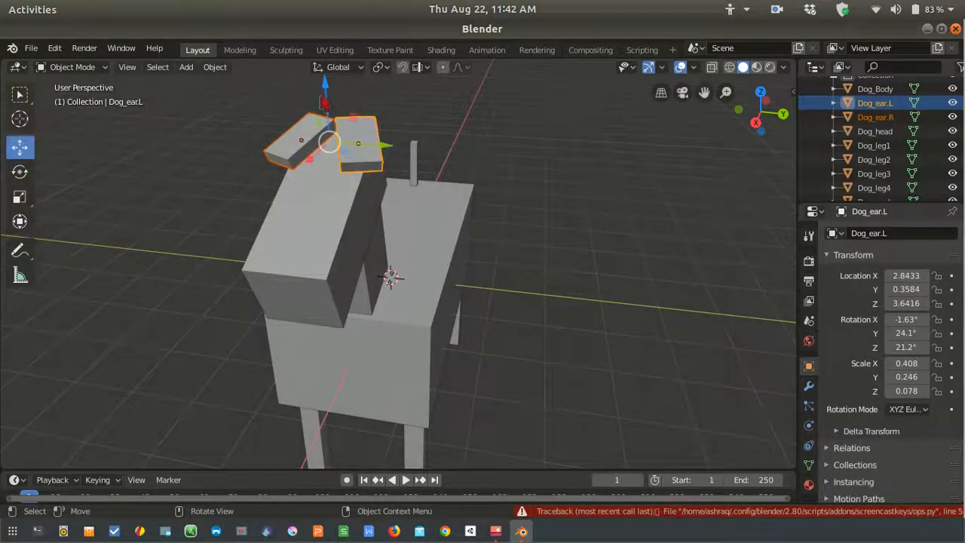
{"action": "left_click_drag", "start_coordinate": [327, 89], "coordinate": [327, 85]}
{"action": "scroll", "coordinate": [369, 287], "scroll_direction": "up", "scroll_amount": 1}
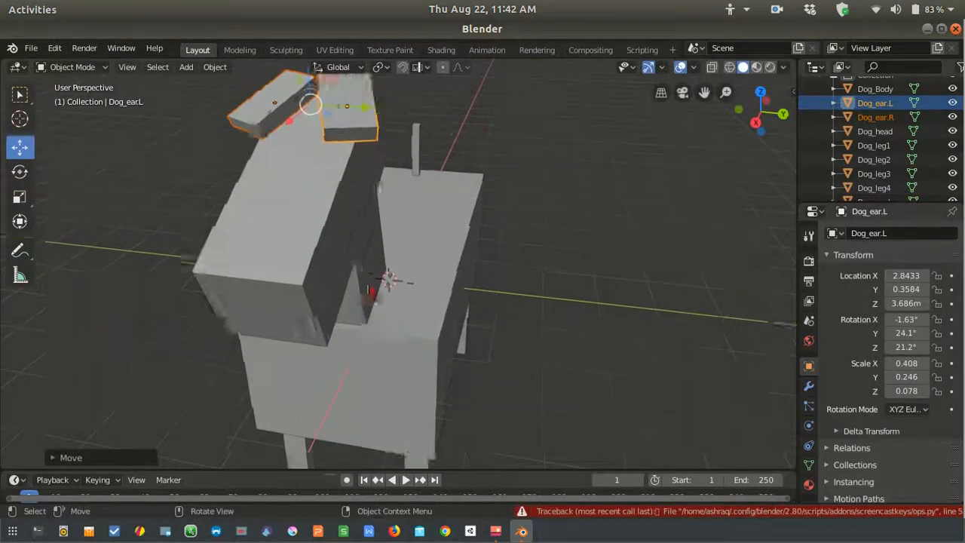
{"action": "middle_click_drag", "start_coordinate": [368, 287], "coordinate": [524, 249]}
{"action": "scroll", "coordinate": [524, 253], "scroll_direction": "down", "scroll_amount": 4}
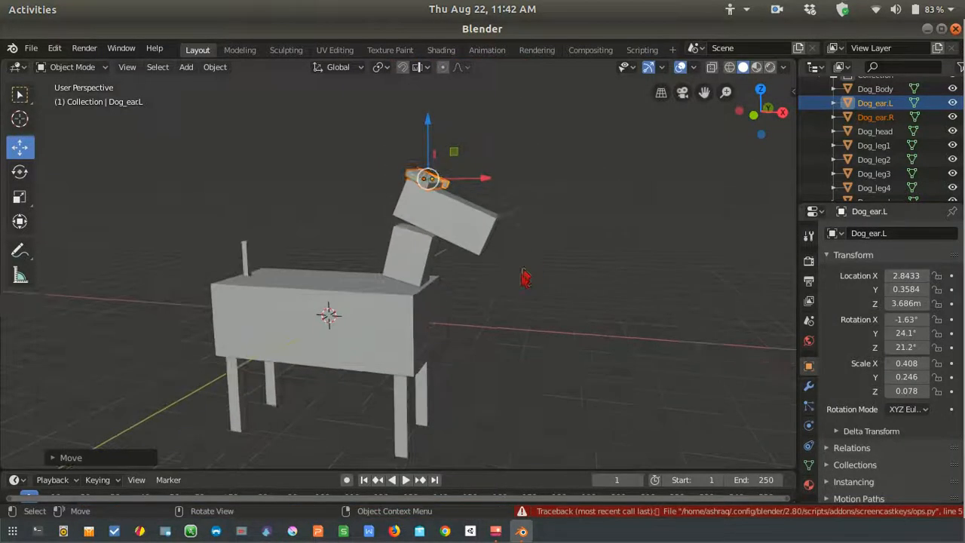
Examine the assembled dog as a whole from several angles, highlighting all its parts together.
{"action": "key", "text": "a"}
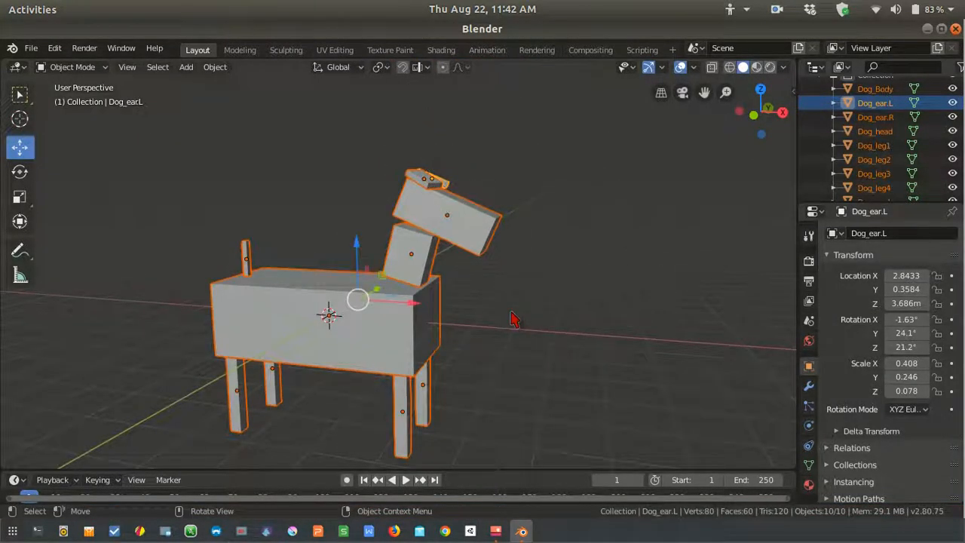
{"action": "middle_click_drag", "start_coordinate": [510, 319], "coordinate": [483, 336]}
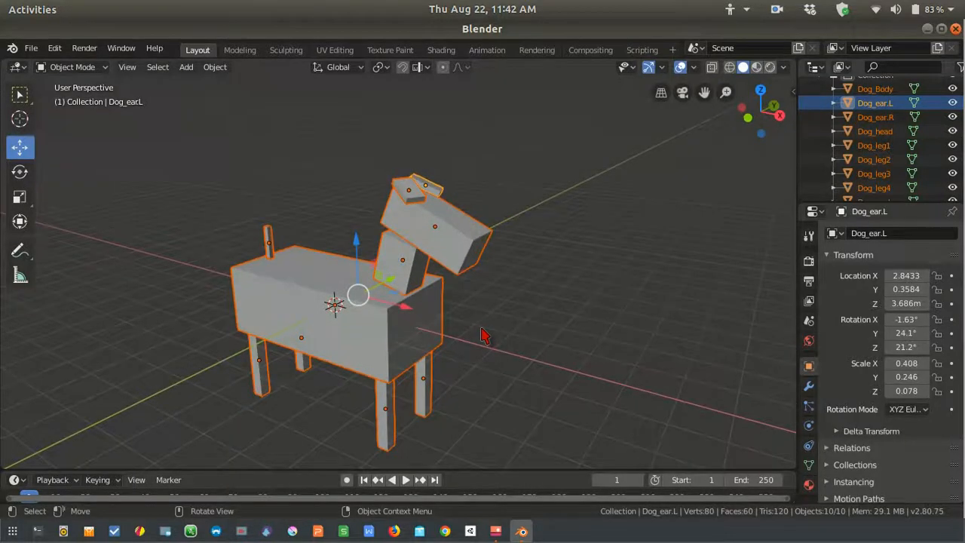
{"action": "key", "text": "alt+a"}
{"action": "scroll", "coordinate": [483, 336], "scroll_direction": "down", "scroll_amount": 2}
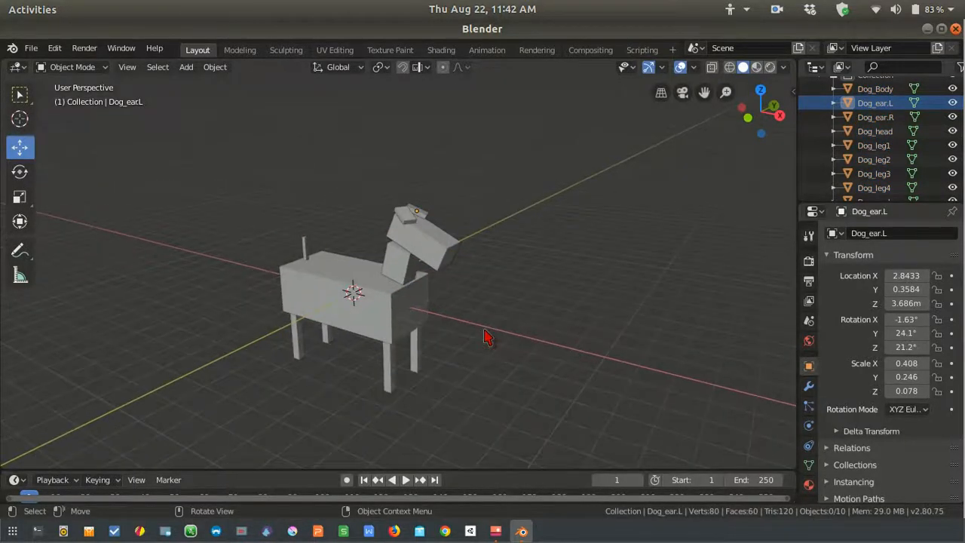
{"action": "middle_click_drag", "start_coordinate": [457, 378], "coordinate": [464, 338]}
{"action": "scroll", "coordinate": [465, 369], "scroll_direction": "up", "scroll_amount": 2}
{"action": "scroll", "coordinate": [467, 366], "scroll_direction": "down", "scroll_amount": 1}
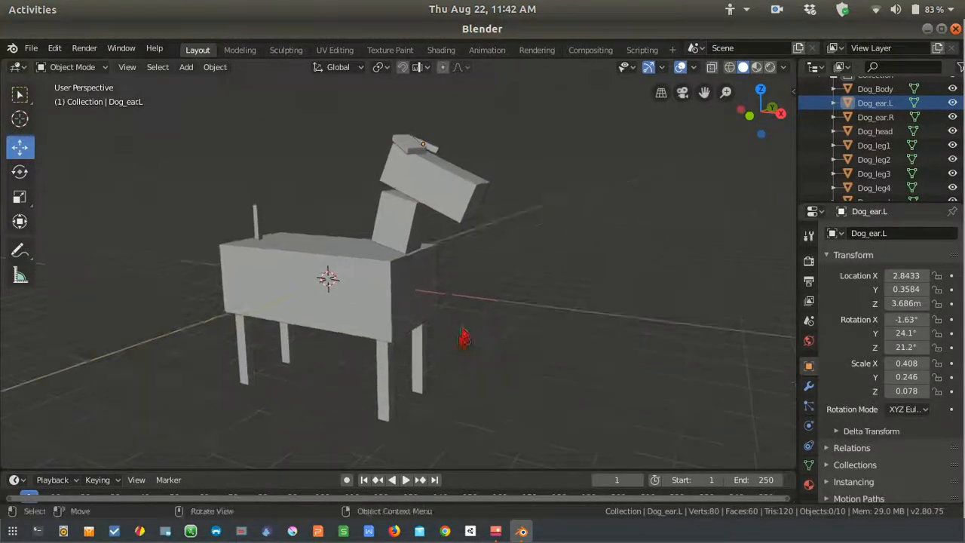
Check the dog's separate parts one by one, from the body and legs up to the head and both ears.
{"action": "left_click", "coordinate": [355, 309]}
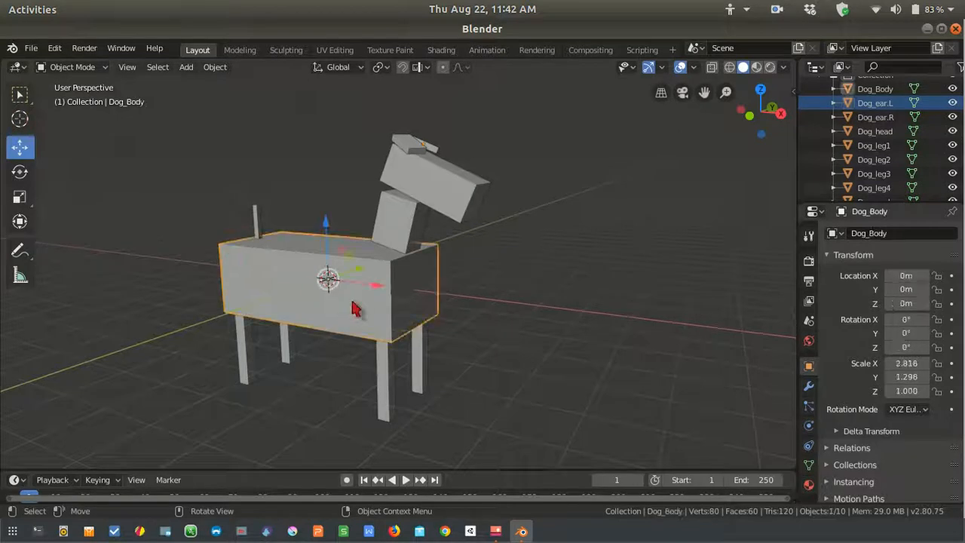
{"action": "left_click", "coordinate": [381, 367]}
{"action": "left_click", "coordinate": [418, 364]}
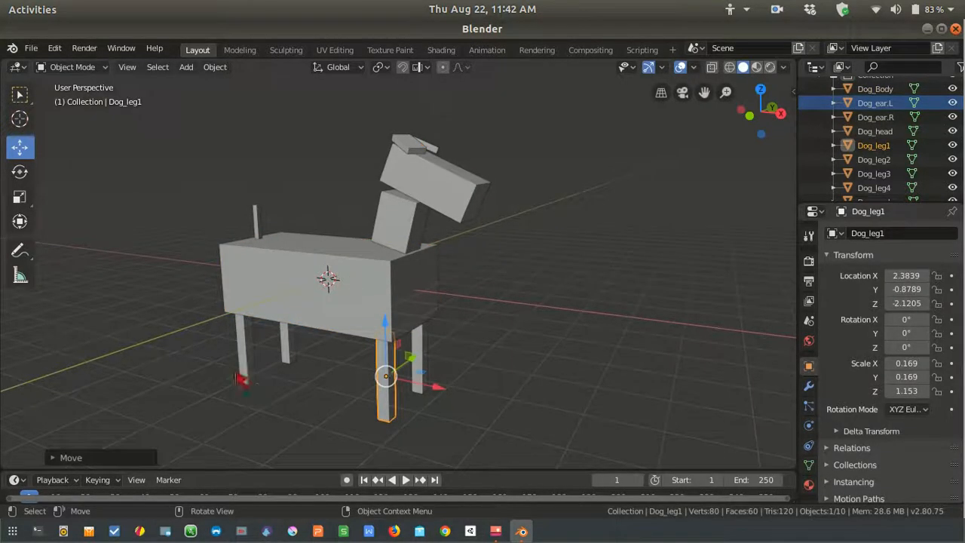
{"action": "left_click", "coordinate": [364, 266]}
{"action": "left_click", "coordinate": [377, 407]}
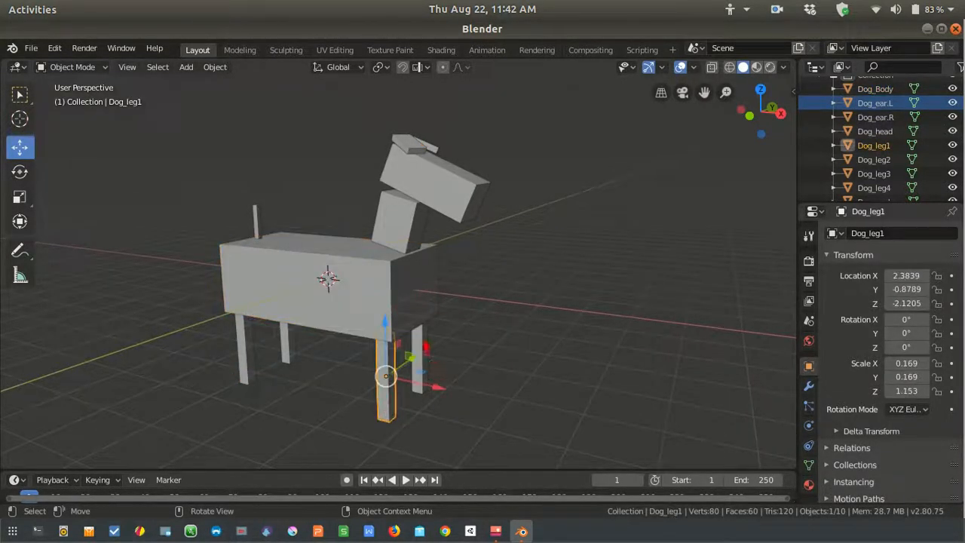
{"action": "left_click", "coordinate": [246, 368]}
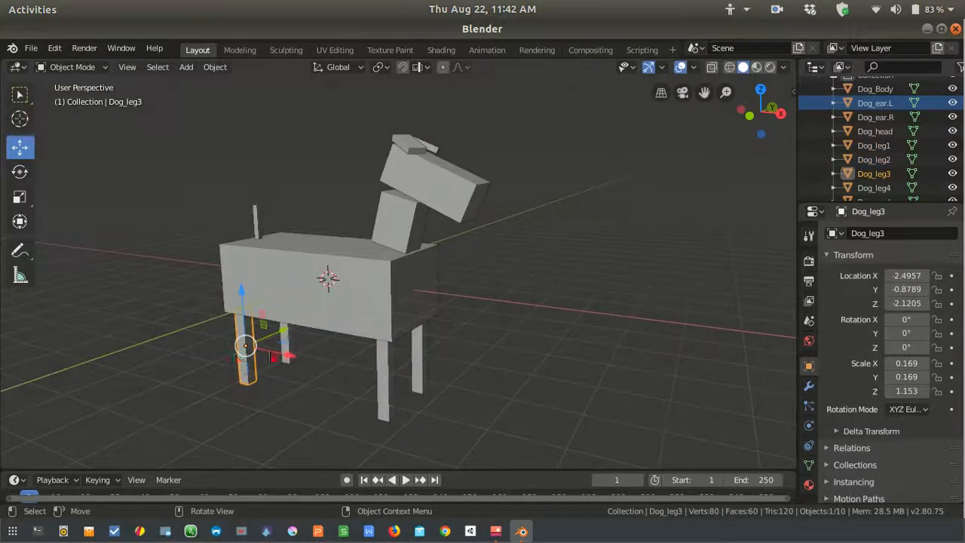
{"action": "left_click", "coordinate": [289, 348]}
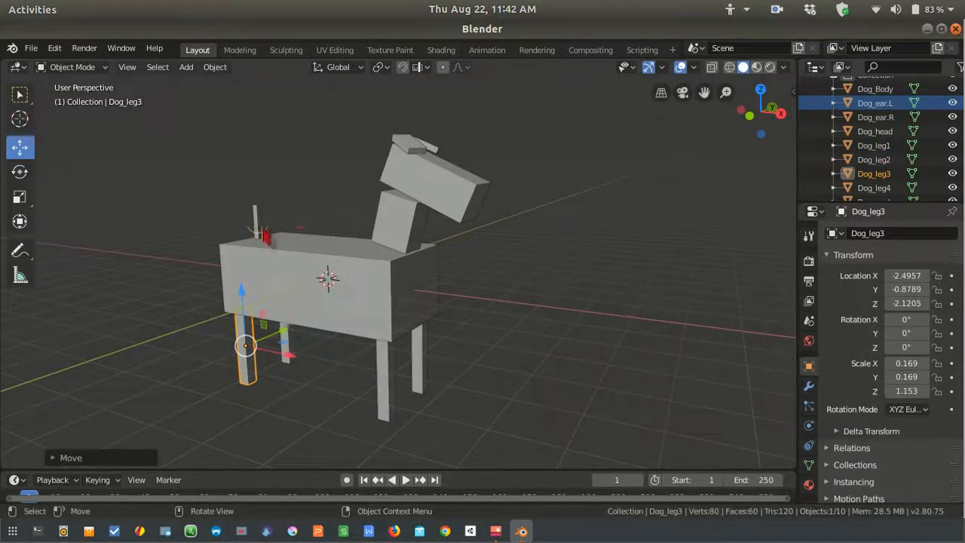
{"action": "left_click", "coordinate": [264, 232]}
{"action": "left_click", "coordinate": [401, 225]}
{"action": "left_click", "coordinate": [422, 177]}
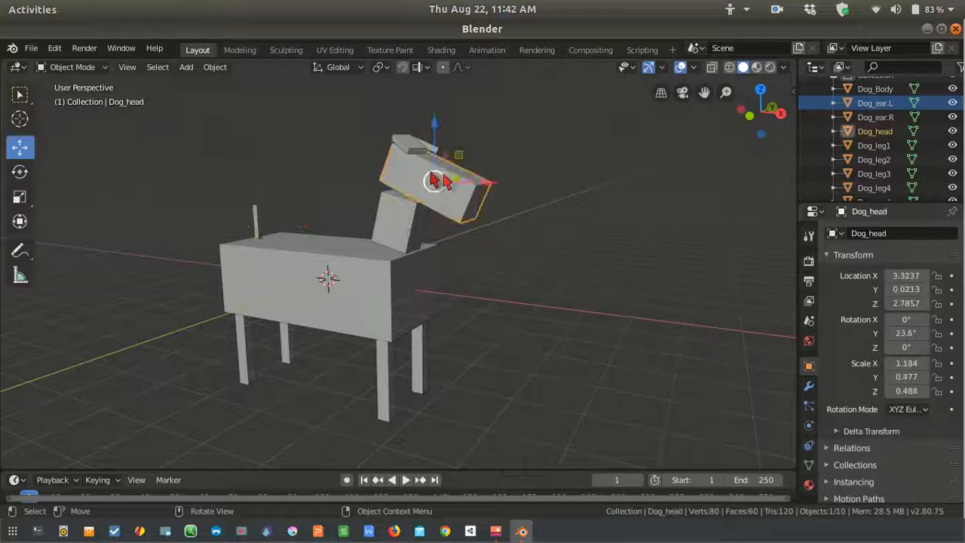
{"action": "left_click", "coordinate": [406, 146]}
{"action": "left_click", "coordinate": [431, 155]}
{"action": "middle_click_drag", "start_coordinate": [561, 223], "coordinate": [449, 253]}
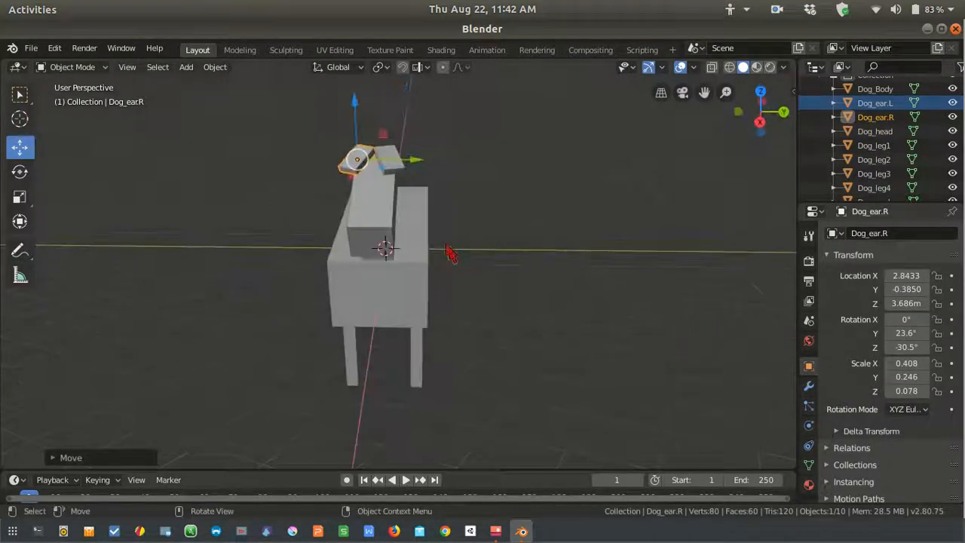
{"action": "left_click", "coordinate": [400, 175]}
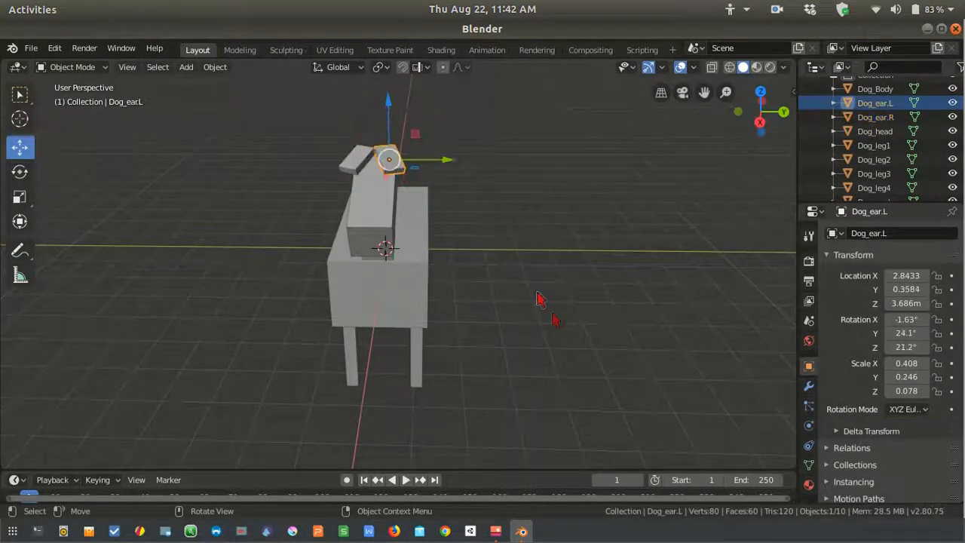
{"action": "key", "text": "a"}
{"action": "key", "text": "alt+a"}
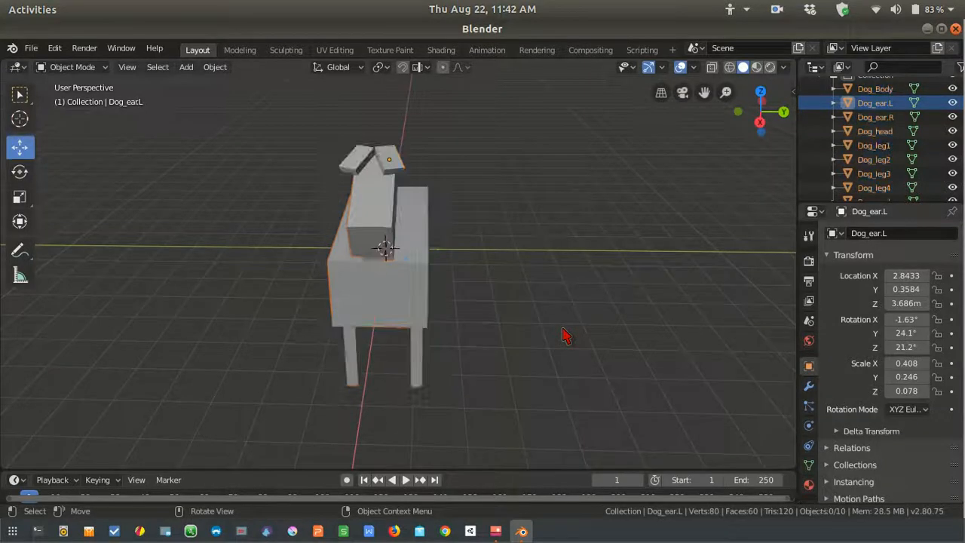
Raise the whole dog with all its parts along Z, bringing Dog_ear.L to about Z 5.88 m.
{"action": "middle_click_drag", "start_coordinate": [493, 347], "coordinate": [575, 333]}
{"action": "scroll", "coordinate": [339, 357], "scroll_direction": "down", "scroll_amount": 2}
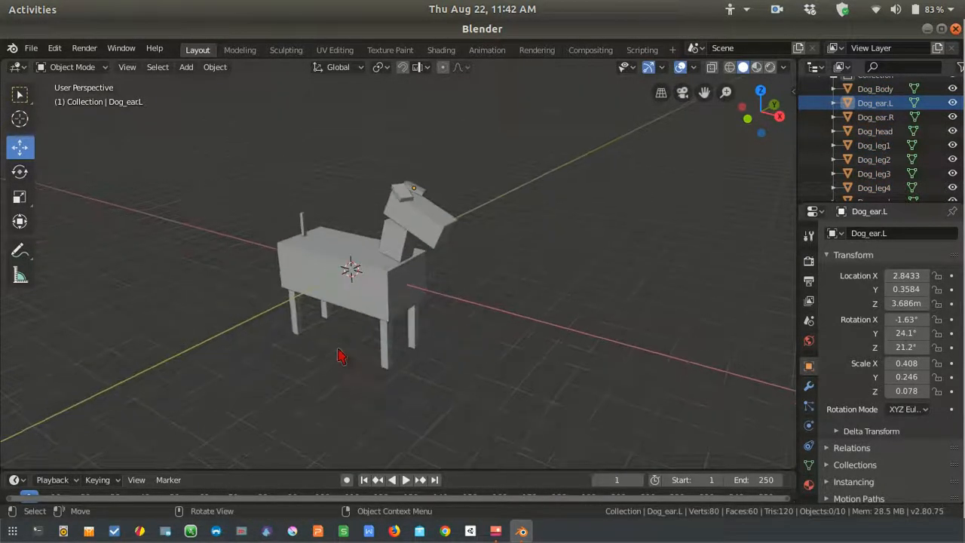
{"action": "scroll", "coordinate": [339, 356], "scroll_direction": "down", "scroll_amount": 1}
{"action": "scroll", "coordinate": [339, 357], "scroll_direction": "up", "scroll_amount": 1}
{"action": "key", "text": "a"}
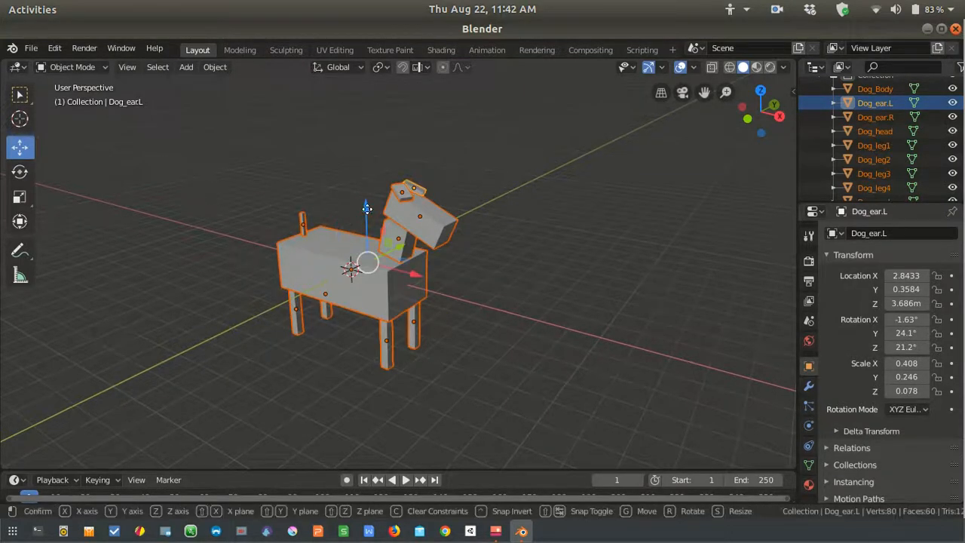
{"action": "left_click_drag", "start_coordinate": [366, 220], "coordinate": [365, 177]}
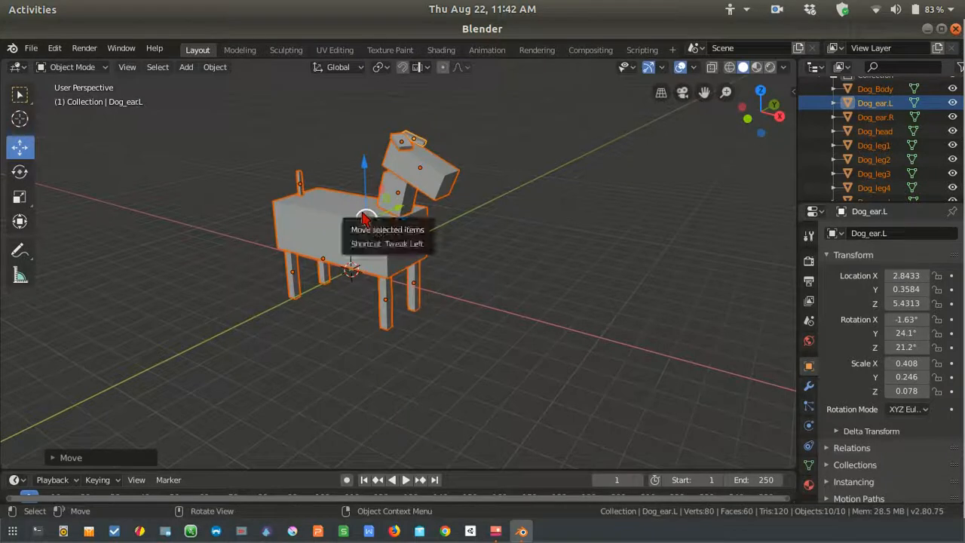
{"action": "middle_click_drag", "start_coordinate": [366, 219], "coordinate": [460, 324]}
{"action": "key", "text": "g"}
{"action": "left_click", "coordinate": [369, 148]}
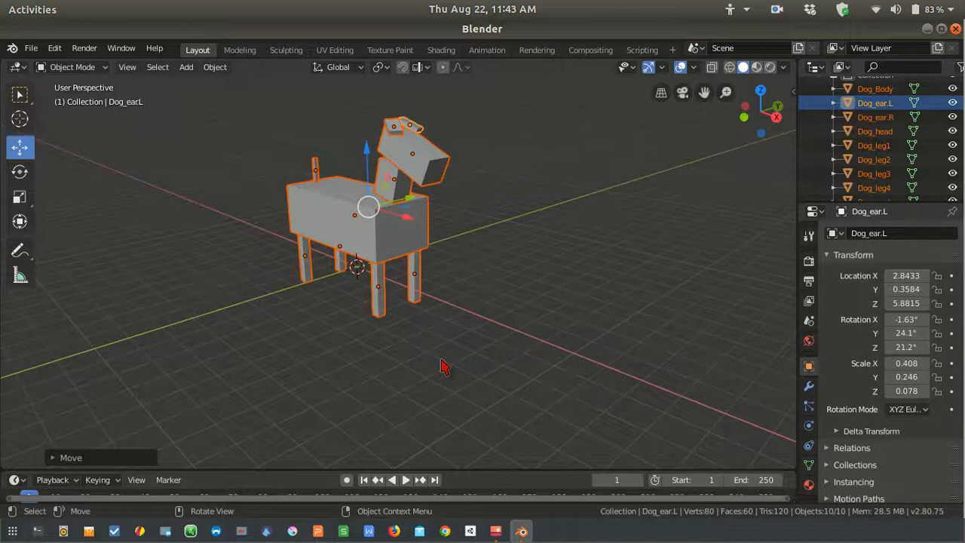
Add a mesh plane at the world origin as the ground and scale it uniformly to about 9.643.
{"action": "key", "text": "alt+a"}
{"action": "key", "text": "shift+a"}
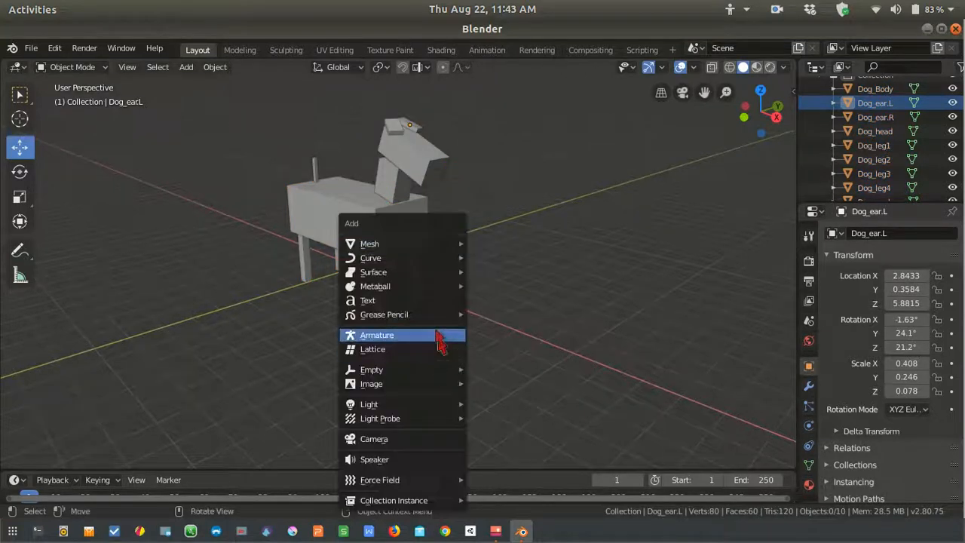
{"action": "mouse_move", "coordinate": [434, 251]}
{"action": "left_click", "coordinate": [517, 244]}
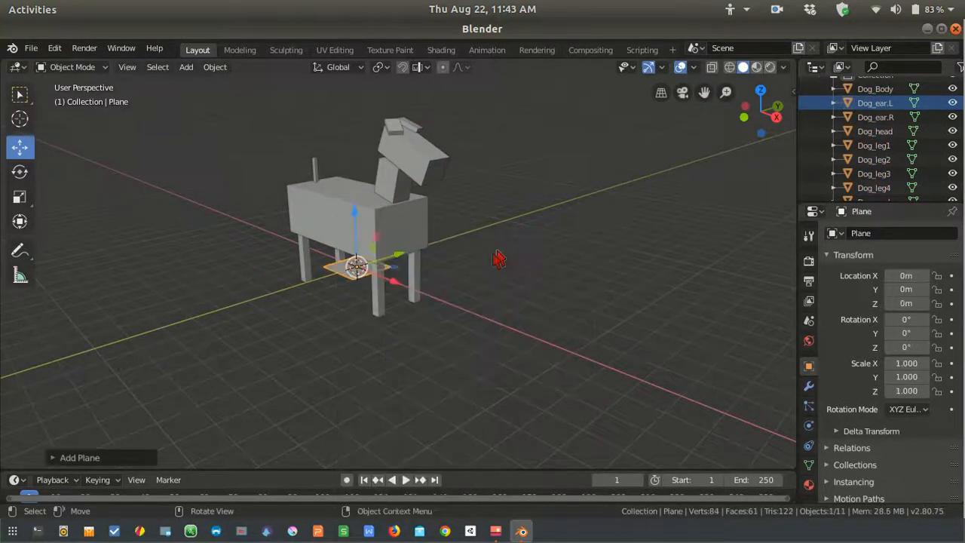
{"action": "key", "text": "s"}
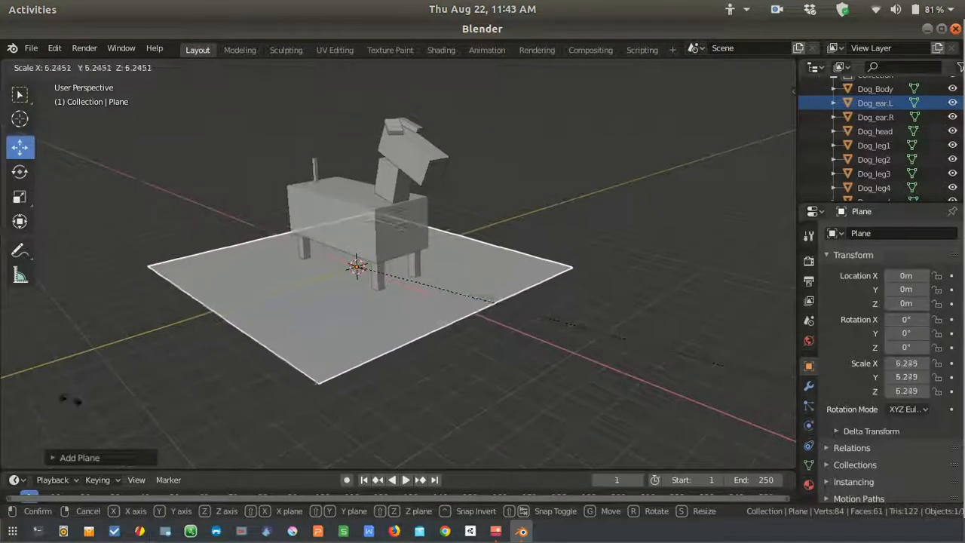
{"action": "left_click", "coordinate": [355, 397]}
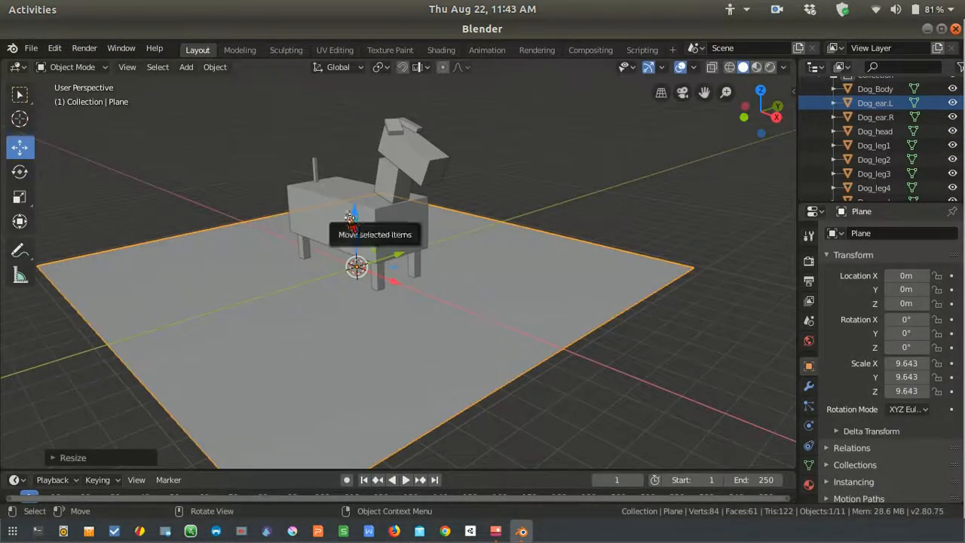
Lower the ground plane along Z to about -0.836 m, beneath the dog's feet.
{"action": "mouse_move", "coordinate": [359, 228]}
{"action": "left_mouse_down"}
{"action": "mouse_move", "coordinate": [346, 262]}
{"action": "mouse_move", "coordinate": [343, 237]}
{"action": "left_mouse_up"}
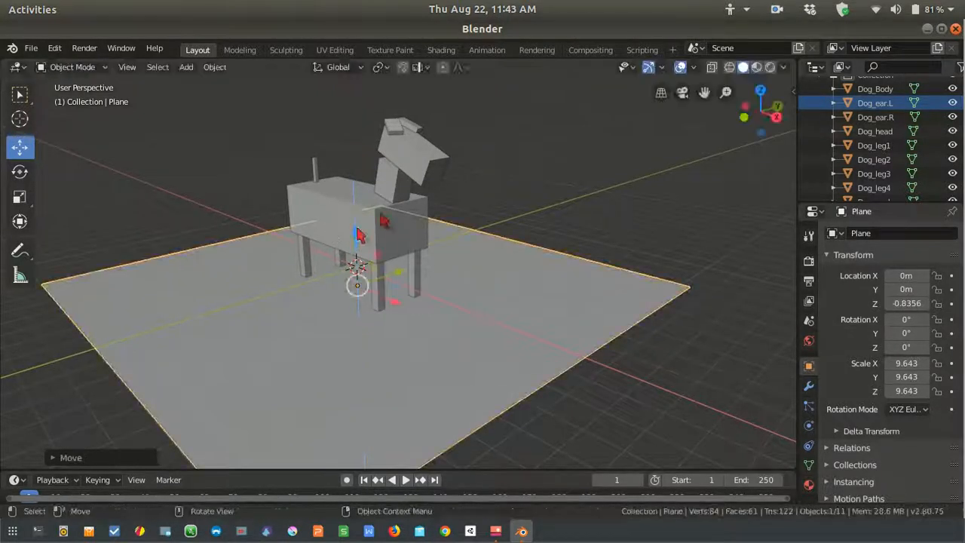
{"action": "scroll", "coordinate": [473, 255], "scroll_direction": "down", "scroll_amount": 3}
{"action": "key", "text": "a"}
{"action": "key", "text": "alt+a"}
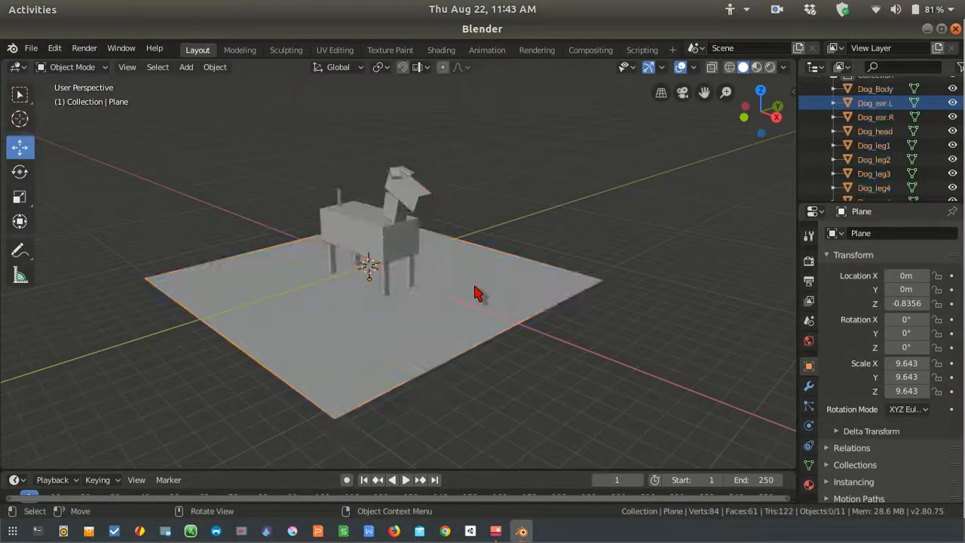
{"action": "scroll", "coordinate": [476, 293], "scroll_direction": "up", "scroll_amount": 3}
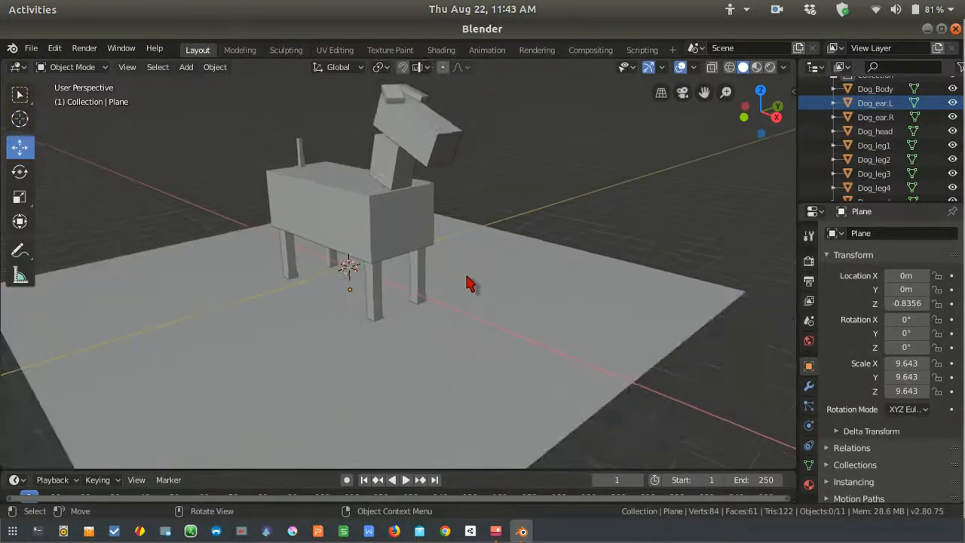
Enlarge the ground plane uniformly to a scale of about 12.814 and leave nothing selected.
{"action": "scroll", "coordinate": [468, 276], "scroll_direction": "down", "scroll_amount": 2}
{"action": "middle_click_drag", "start_coordinate": [468, 275], "coordinate": [565, 269]}
{"action": "left_click", "coordinate": [539, 302]}
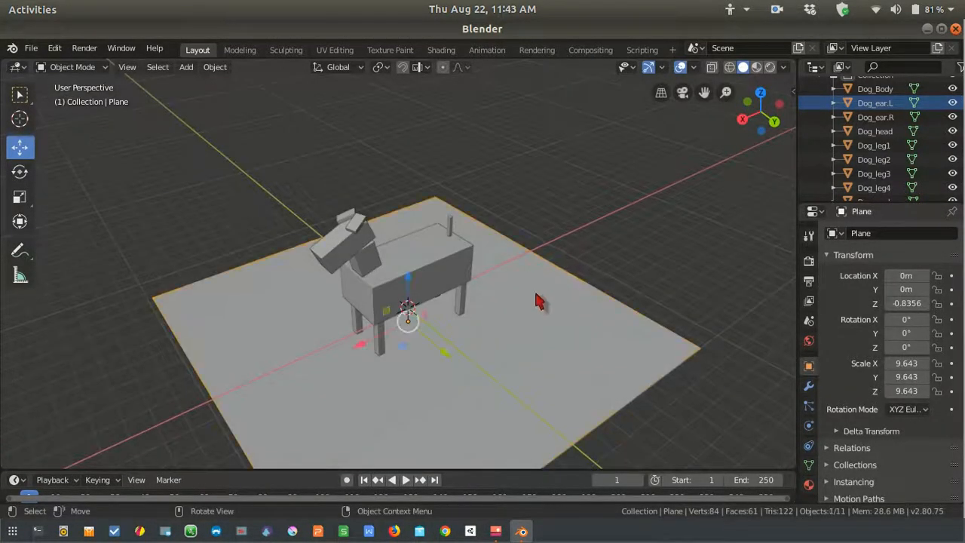
{"action": "key", "text": "s"}
{"action": "left_click", "coordinate": [567, 312]}
{"action": "middle_click_drag", "start_coordinate": [567, 312], "coordinate": [505, 338]}
{"action": "scroll", "coordinate": [523, 319], "scroll_direction": "up", "scroll_amount": 5}
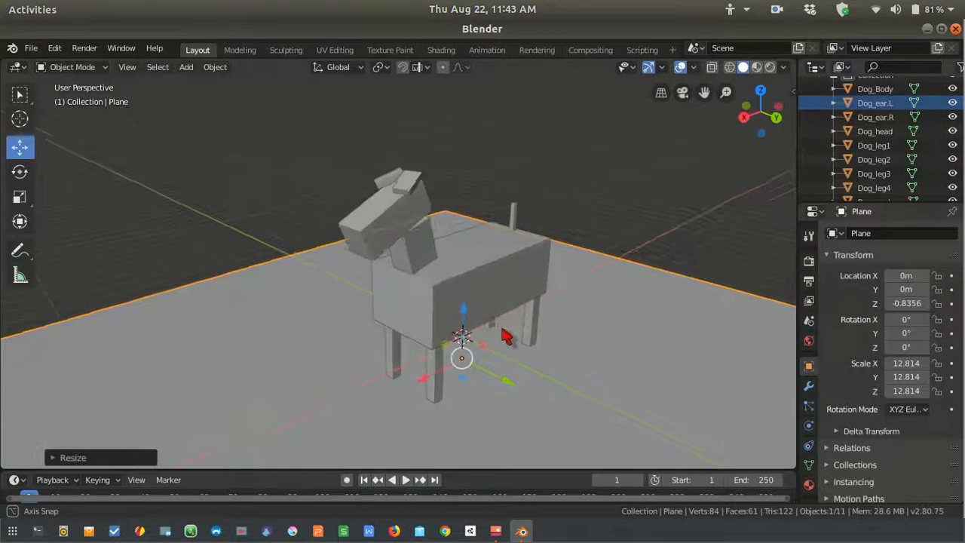
{"action": "scroll", "coordinate": [564, 319], "scroll_direction": "up", "scroll_amount": 3}
{"action": "scroll", "coordinate": [557, 317], "scroll_direction": "down", "scroll_amount": 2}
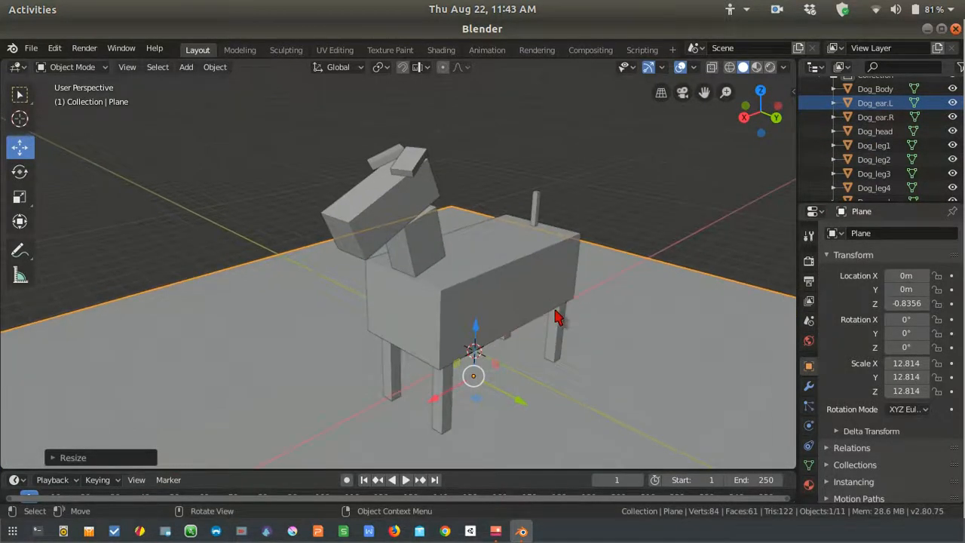
{"action": "key", "text": "a"}
{"action": "key", "text": "alt+a"}
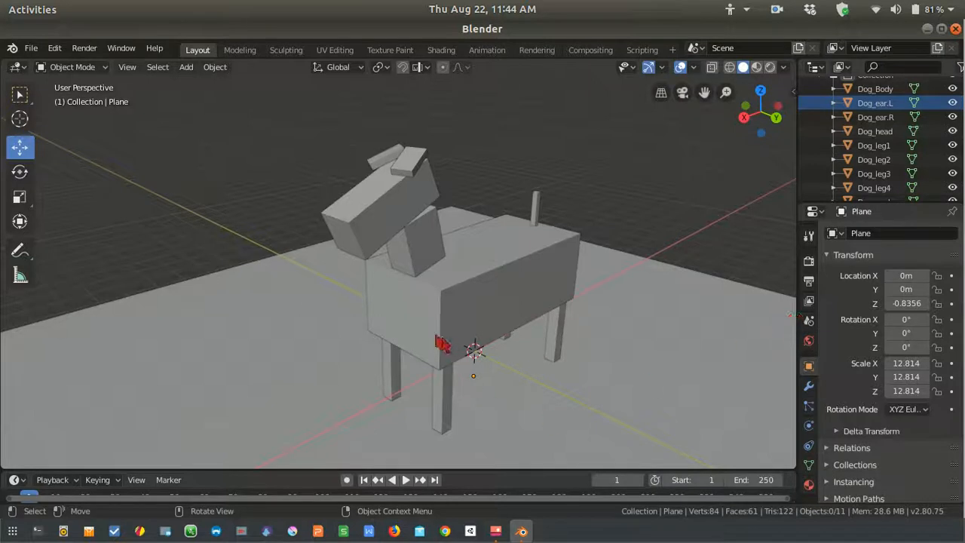
{"action": "mouse_move", "coordinate": [442, 345]}
{"action": "middle_mouse_down"}
{"action": "mouse_move", "coordinate": [480, 340]}
{"action": "mouse_move", "coordinate": [390, 334]}
{"action": "mouse_move", "coordinate": [429, 328]}
{"action": "mouse_move", "coordinate": [442, 341]}
{"action": "mouse_move", "coordinate": [432, 351]}
{"action": "mouse_move", "coordinate": [457, 339]}
{"action": "mouse_move", "coordinate": [457, 347]}
{"action": "middle_mouse_up"}
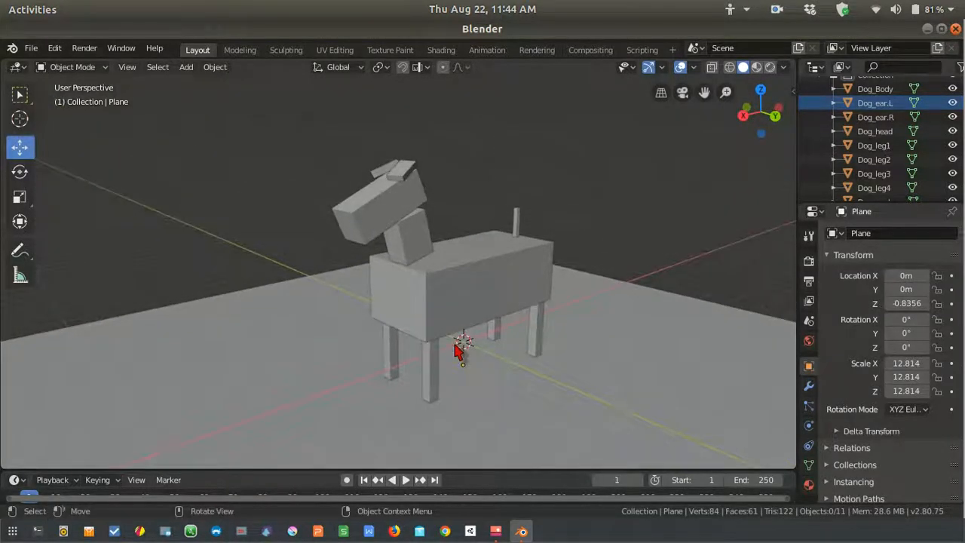
{"action": "middle_click_drag", "start_coordinate": [478, 308], "coordinate": [564, 324], "text": "shift"}
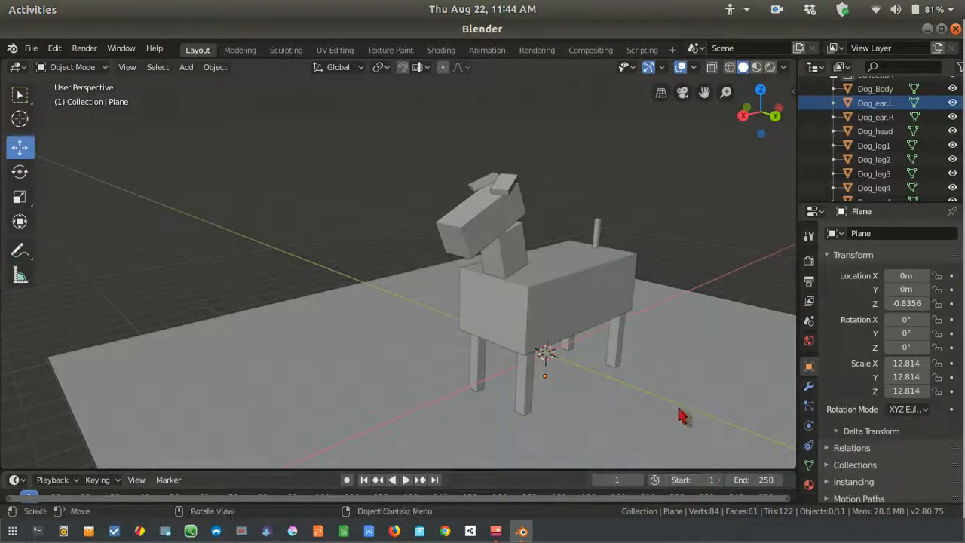
{"action": "mouse_move", "coordinate": [681, 414]}
{"action": "middle_mouse_down"}
{"action": "mouse_move", "coordinate": [245, 415]}
{"action": "mouse_move", "coordinate": [638, 403]}
{"action": "mouse_move", "coordinate": [709, 426]}
{"action": "mouse_move", "coordinate": [664, 425]}
{"action": "mouse_move", "coordinate": [675, 411]}
{"action": "middle_mouse_up"}
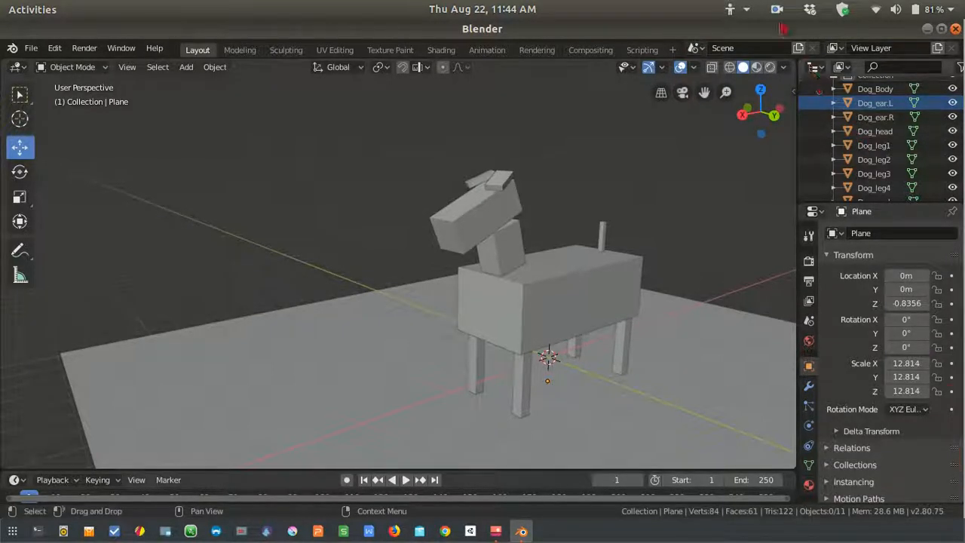
{"action": "left_click", "coordinate": [777, 9]}
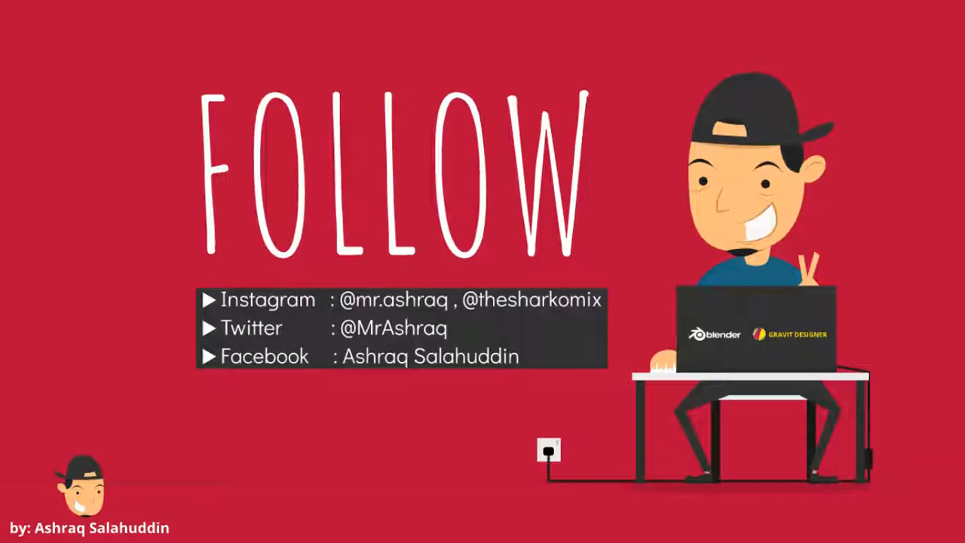